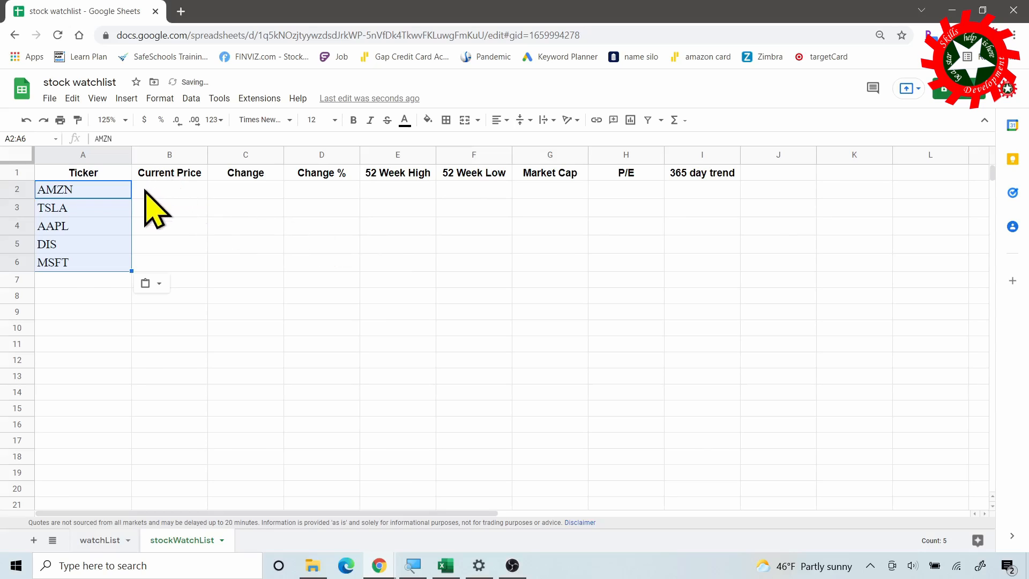
Start a GOOGLEFINANCE formula in cell B2 under Current Price.
left_click(145, 192)
type("=go")
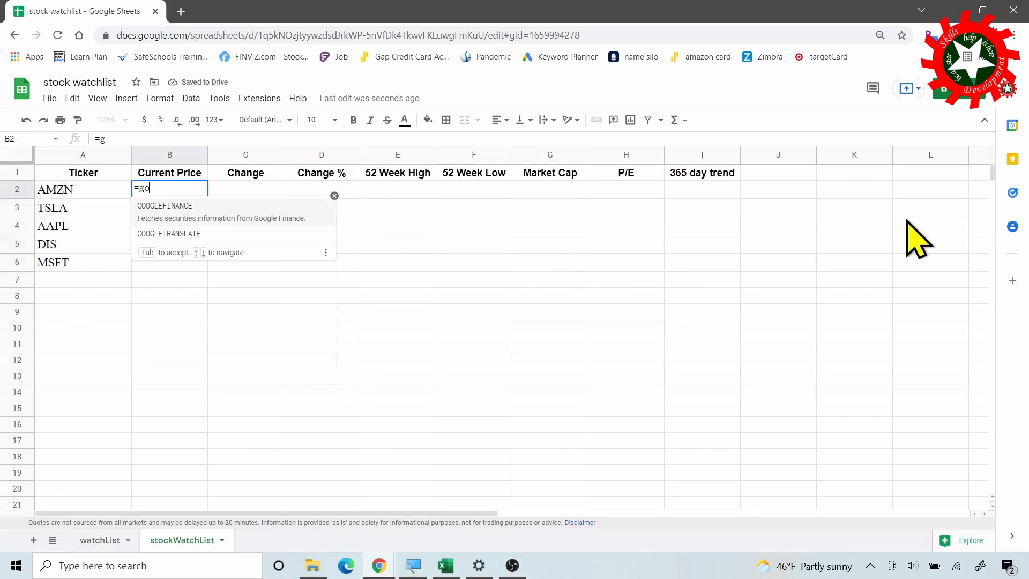
type("o")
key("Tab")
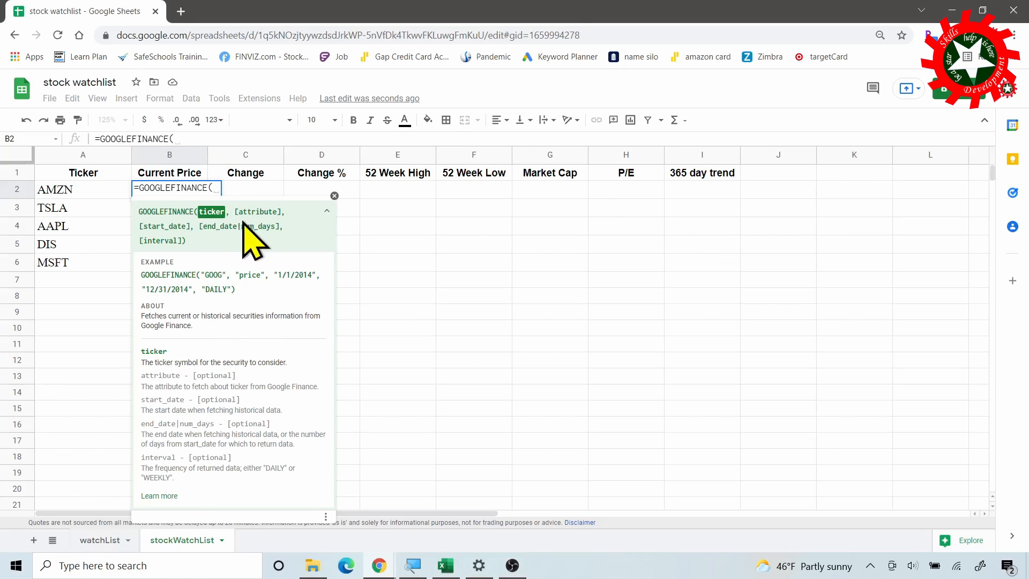
Open the detailed GOOGLEFINANCE help and review its syntax, attributes, date options and usage notes.
left_click(159, 496)
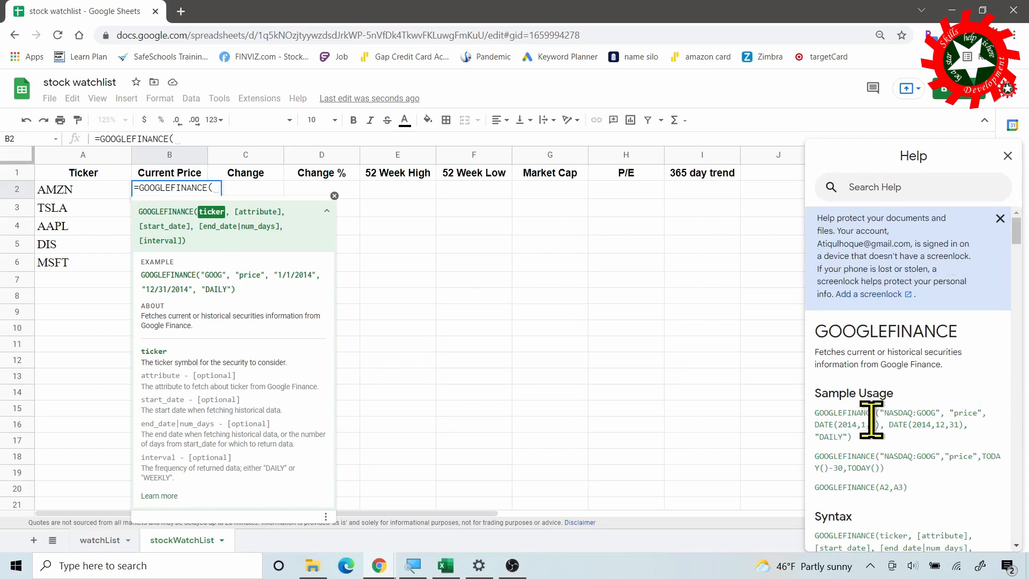
left_click_drag(1019, 237, 1019, 257)
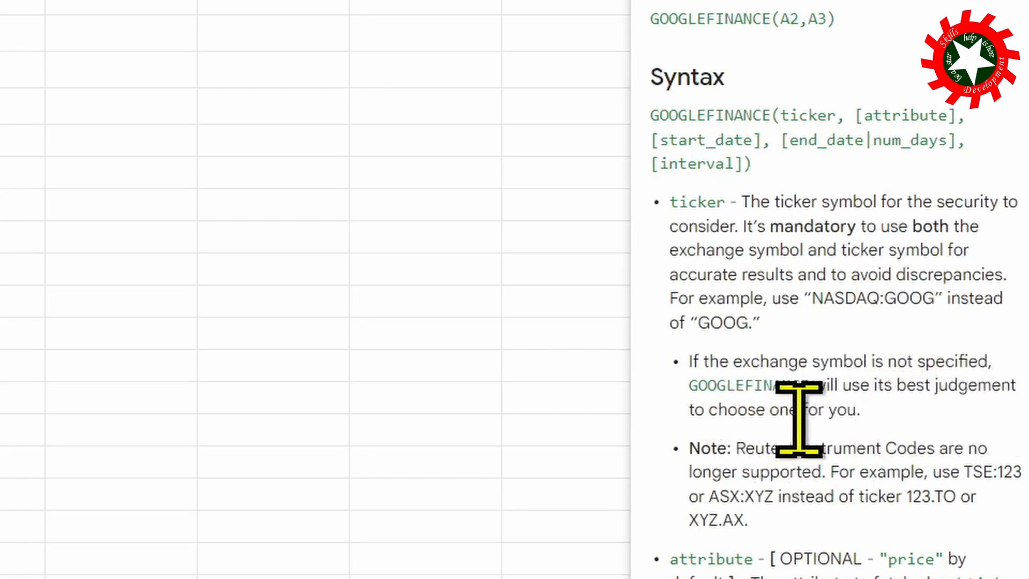
scroll(830, 290, "down", 20)
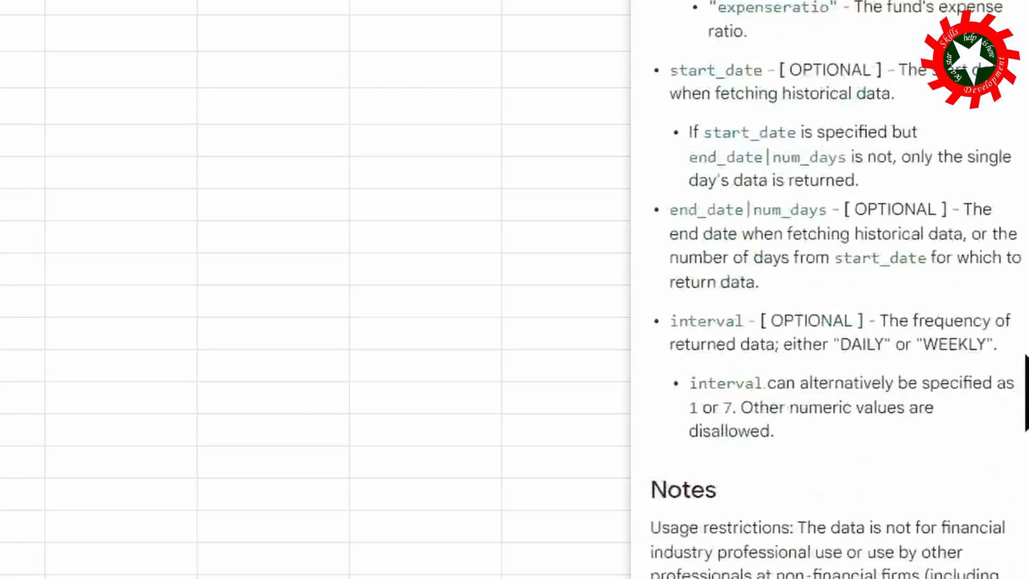
scroll(830, 289, "up", 10)
scroll(830, 289, "up", 7)
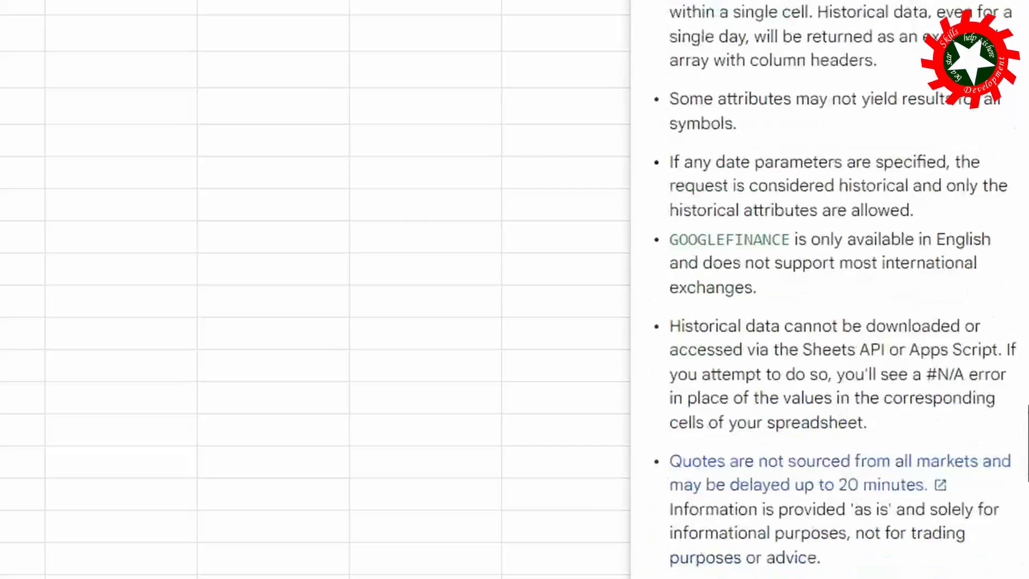
scroll(830, 289, "down", 2)
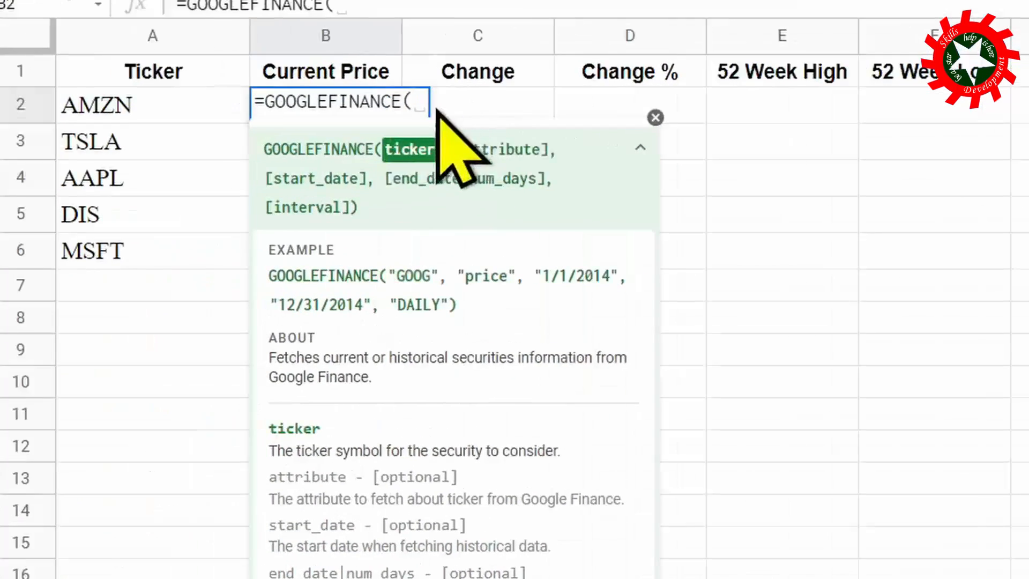
Complete the Current Price formula in B2 as =GOOGLEFINANCE(A2), using the AMZN ticker cell.
left_click(149, 114)
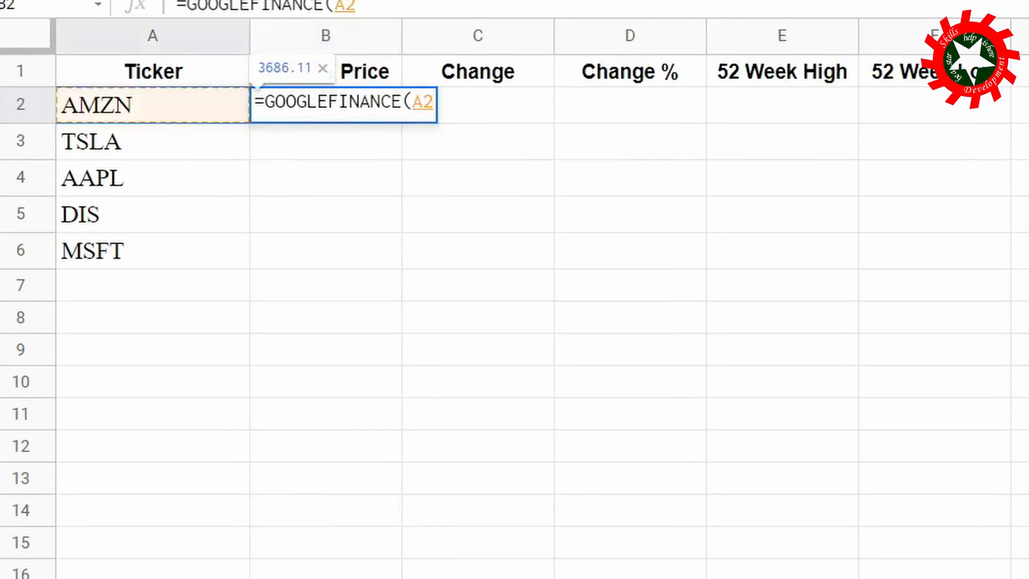
type(")")
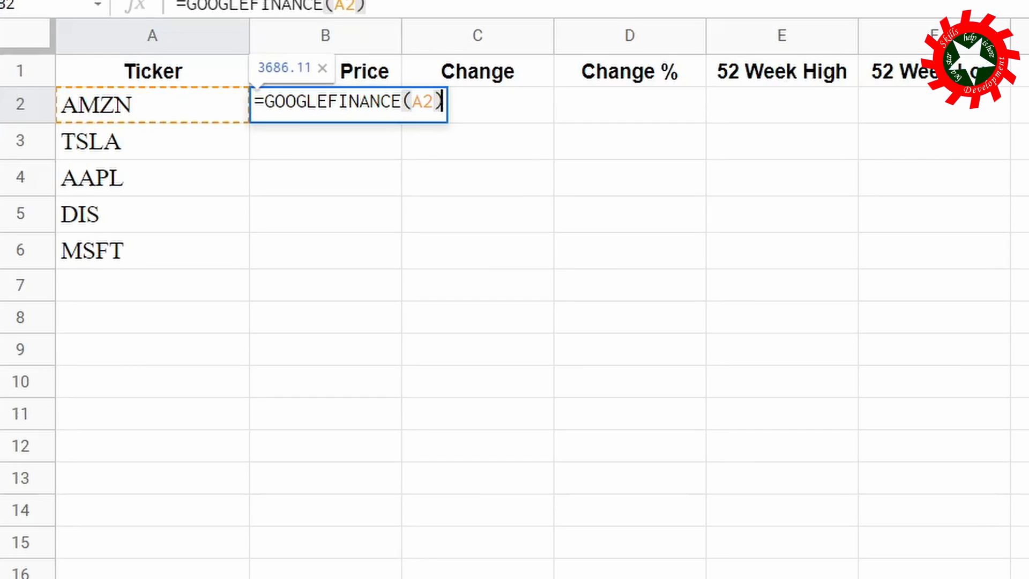
key("Return")
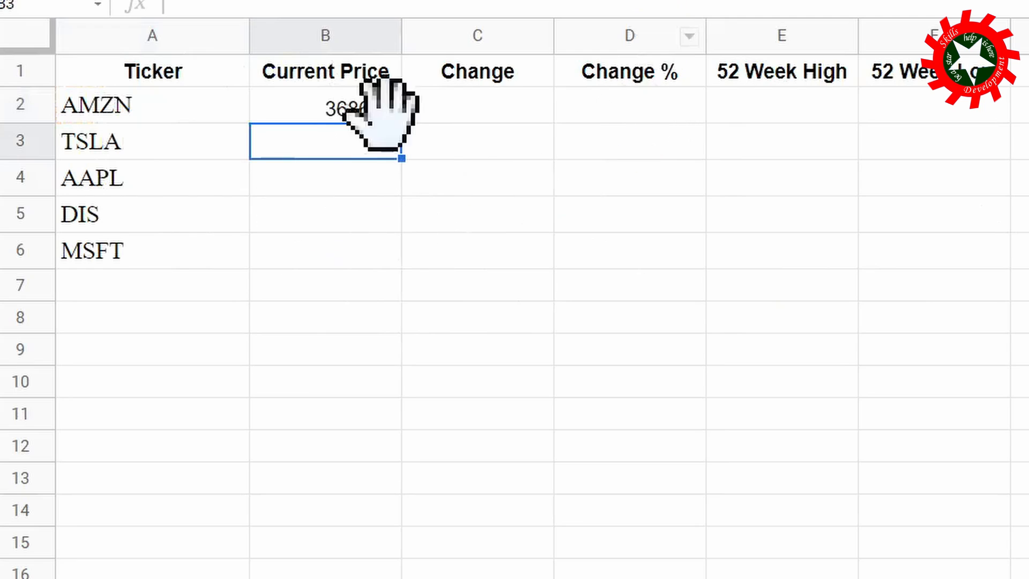
Write the formula =GOOGLEFINANCE(B2,"change") in cell C2 under Change.
left_click(486, 105)
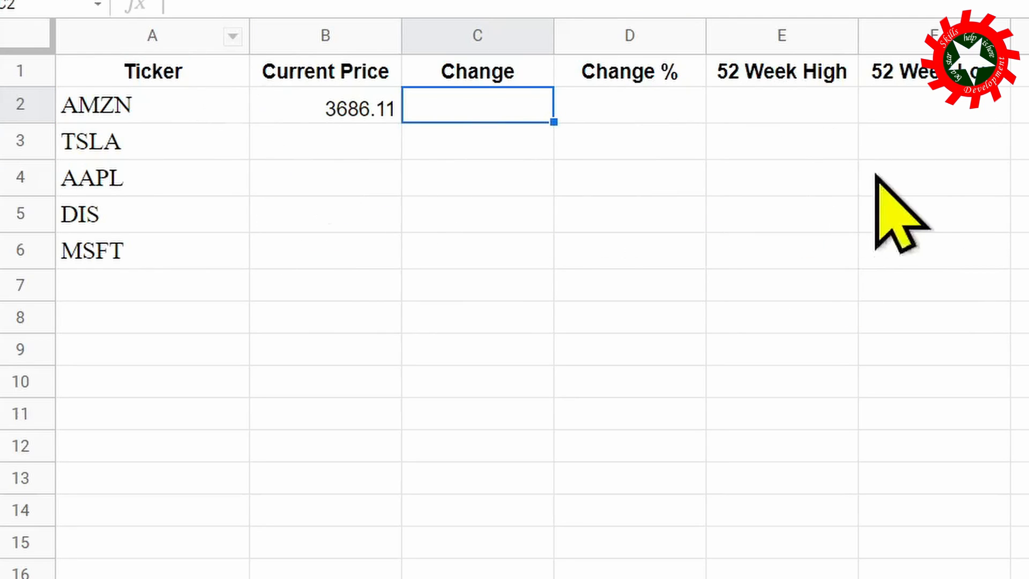
type("=go")
key("Tab")
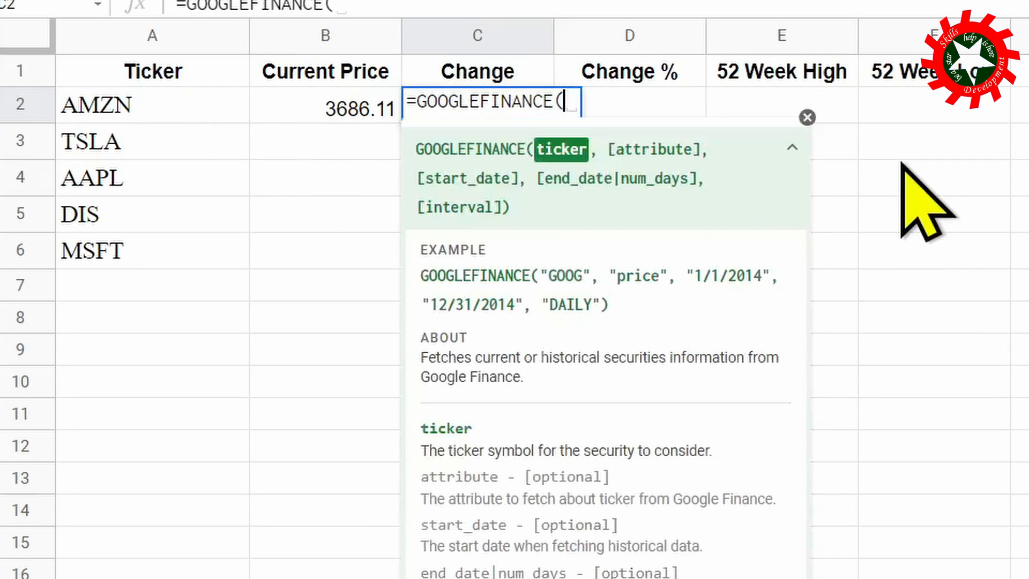
left_click(322, 106)
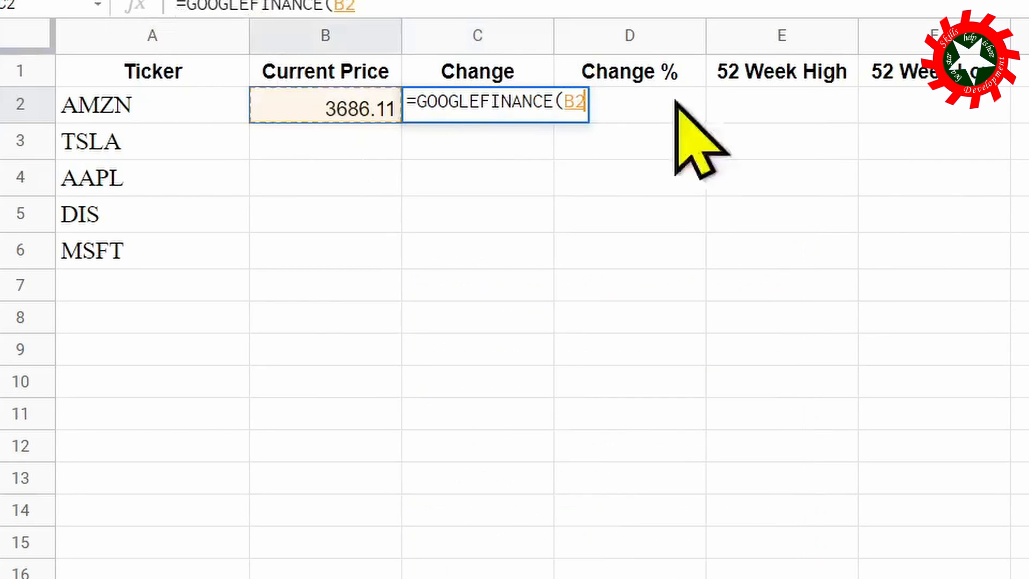
type(", ")
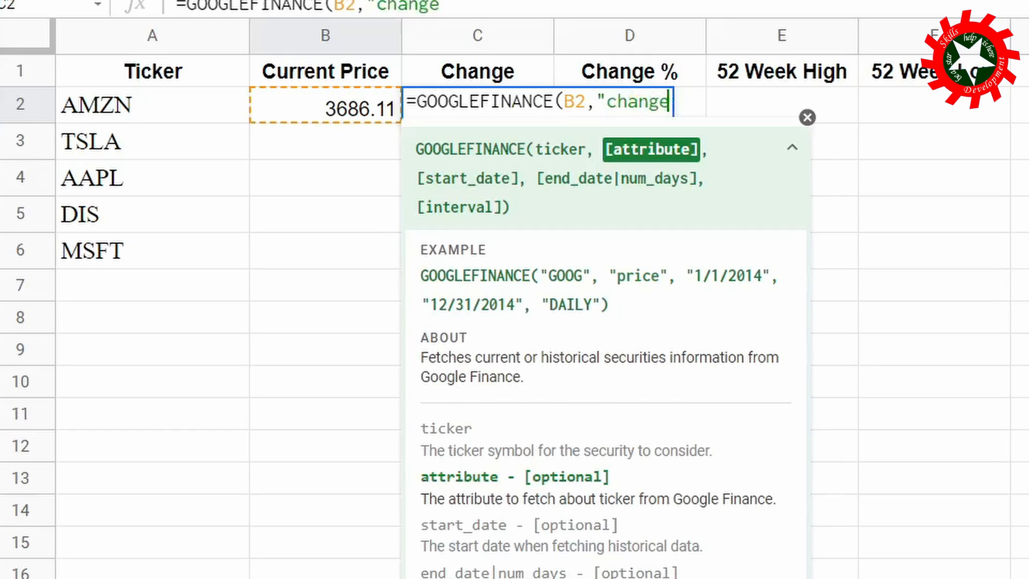
type("\"change\"")
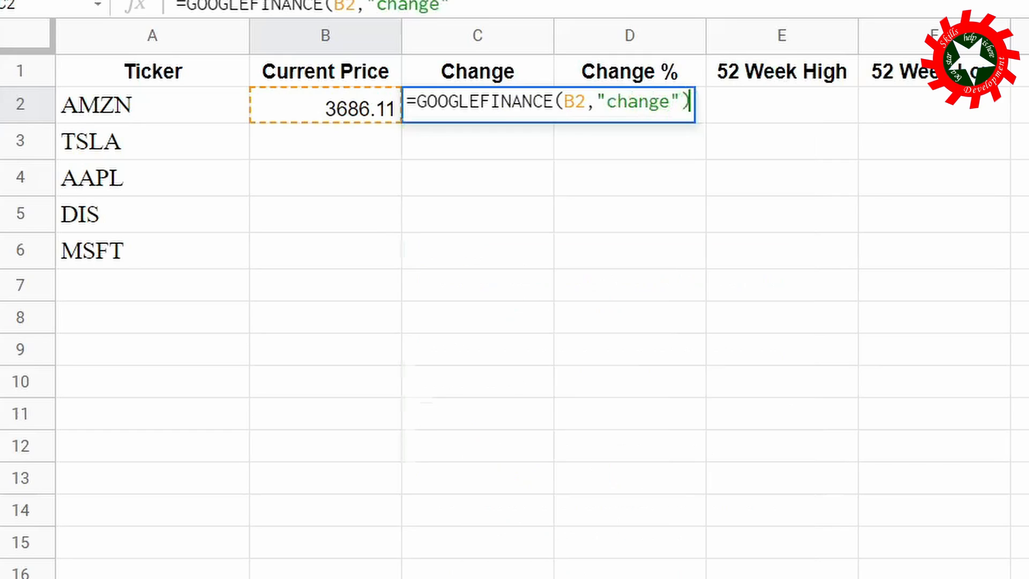
type(")")
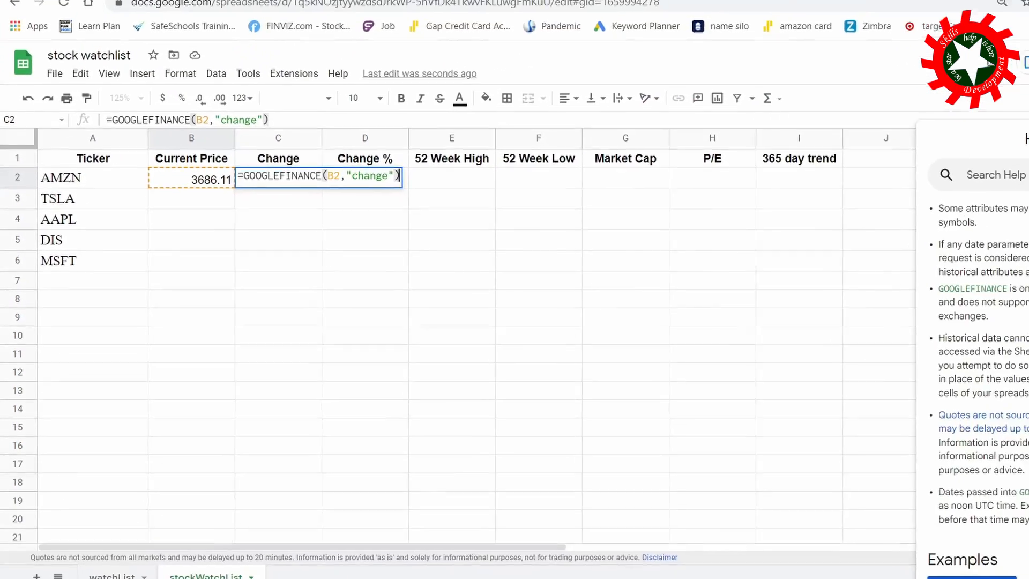
Check the attribute list in the help, lock the column of the ticker reference in C2 as $B2 and enter the formula.
left_click_drag(1017, 412, 1015, 296)
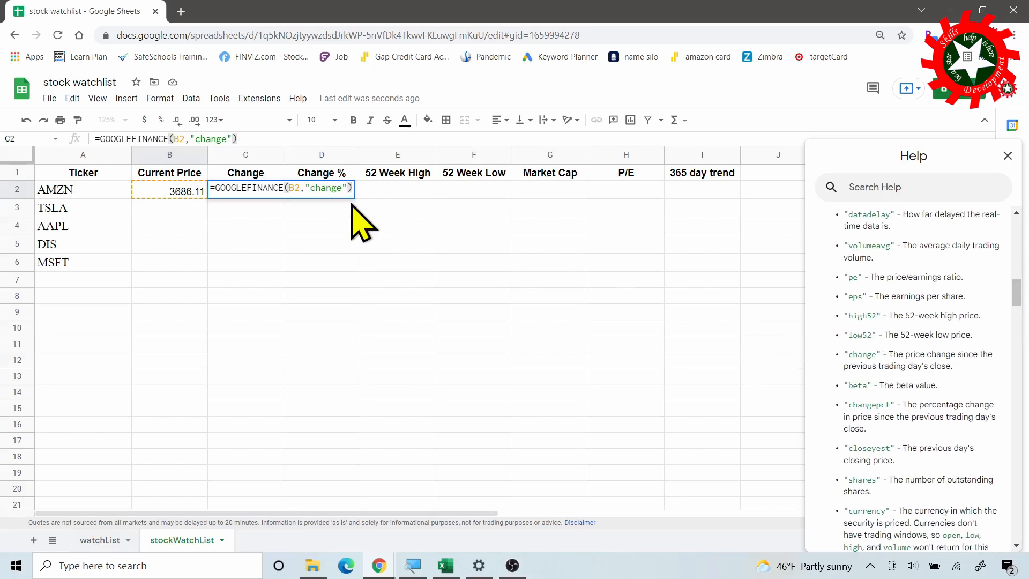
left_click(290, 187)
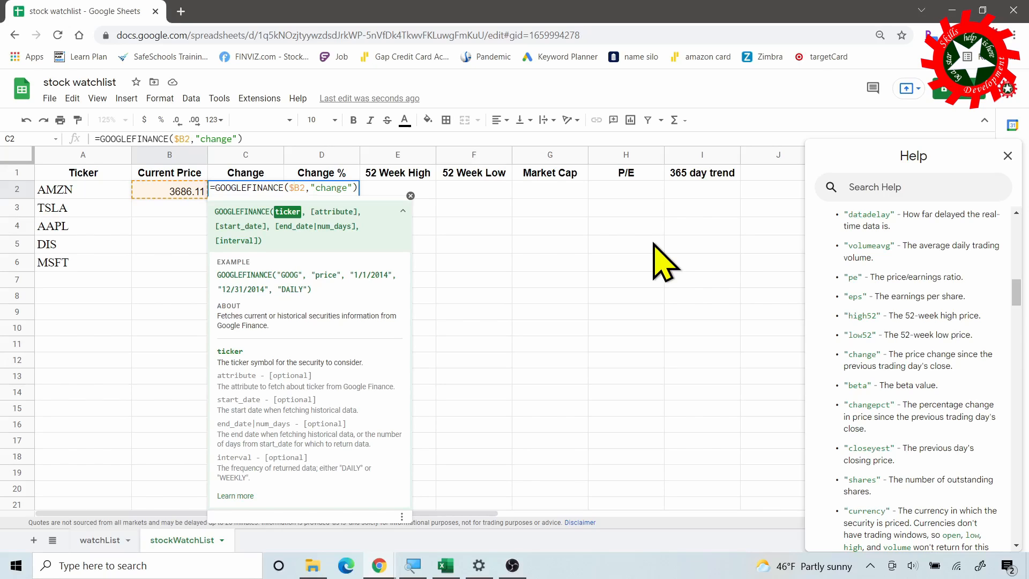
key("Return")
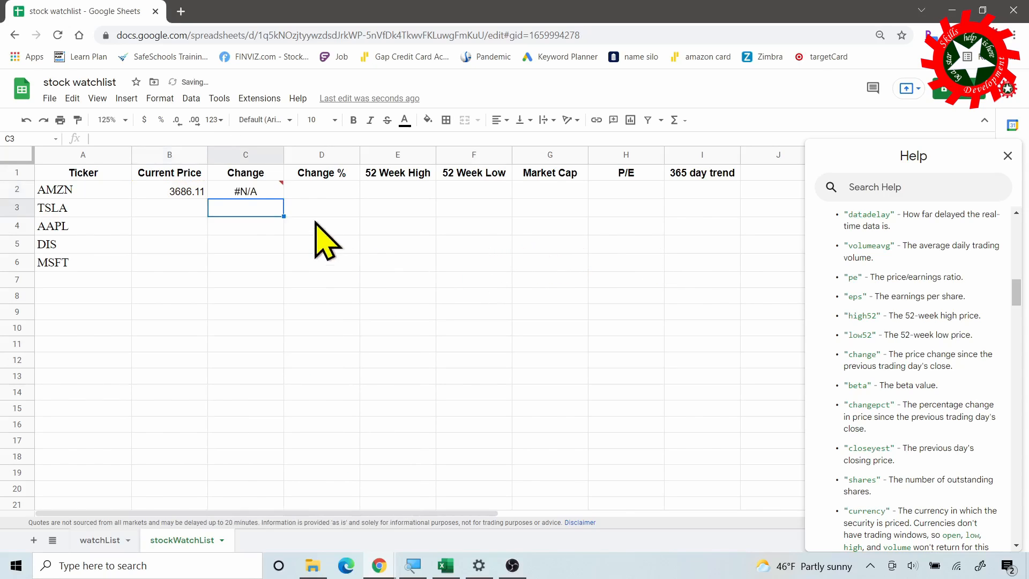
Correct the ticker reference in C2's formula to $A2 and fill the formula across row 2 through H2.
left_click(258, 194)
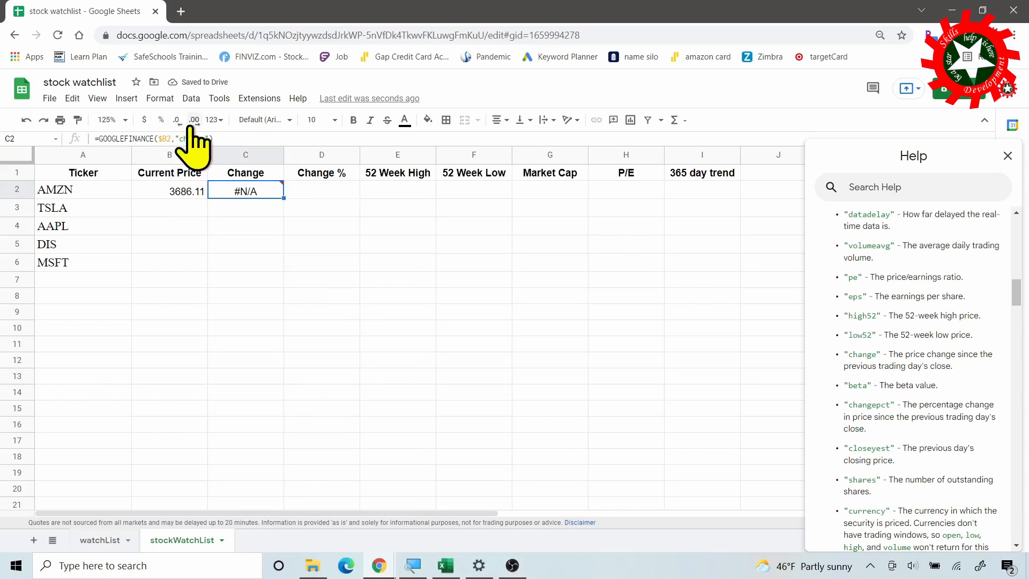
left_click(167, 141)
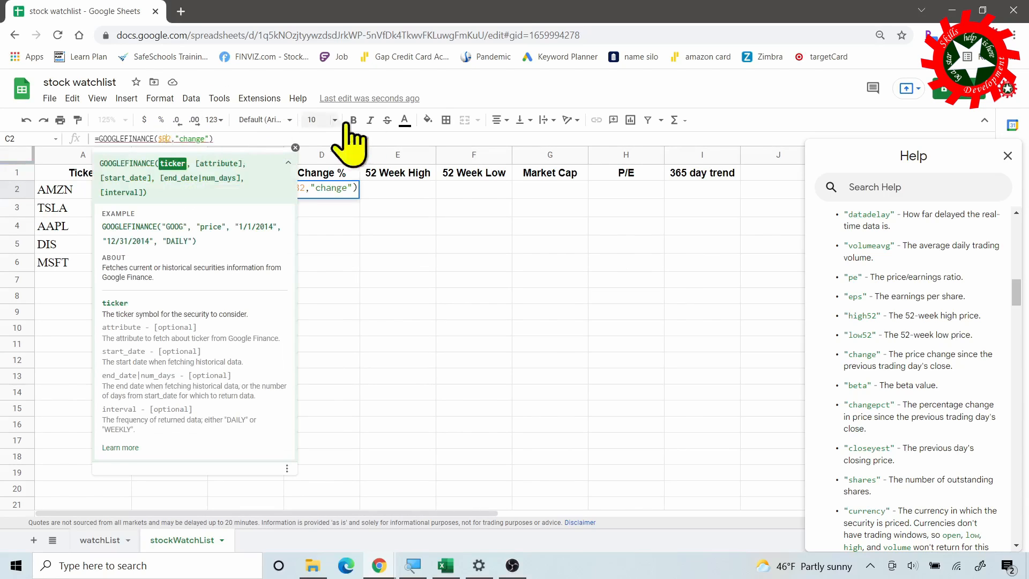
key("BackSpace")
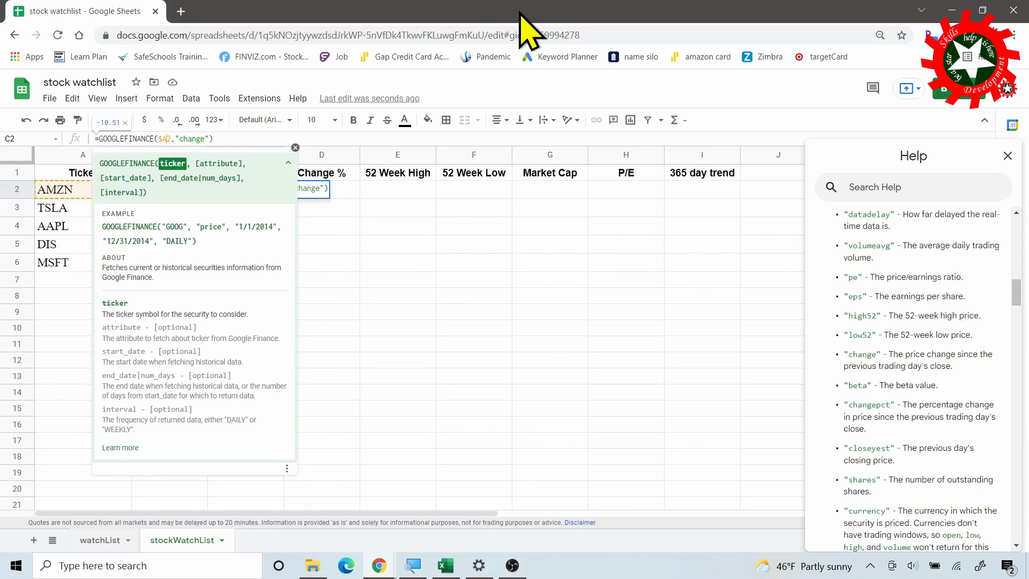
key("Return")
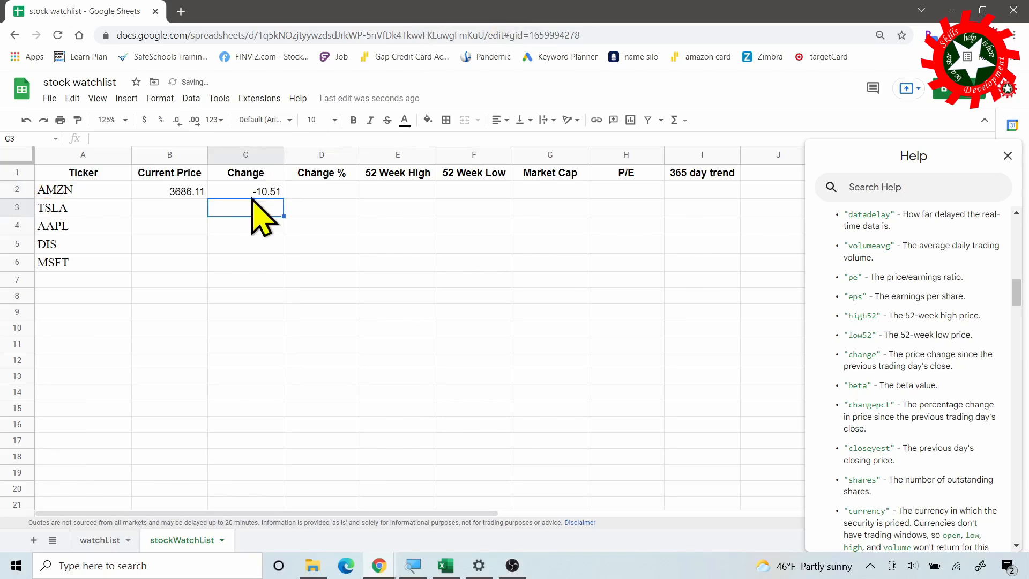
key("Up")
left_click_drag(285, 198, 640, 200)
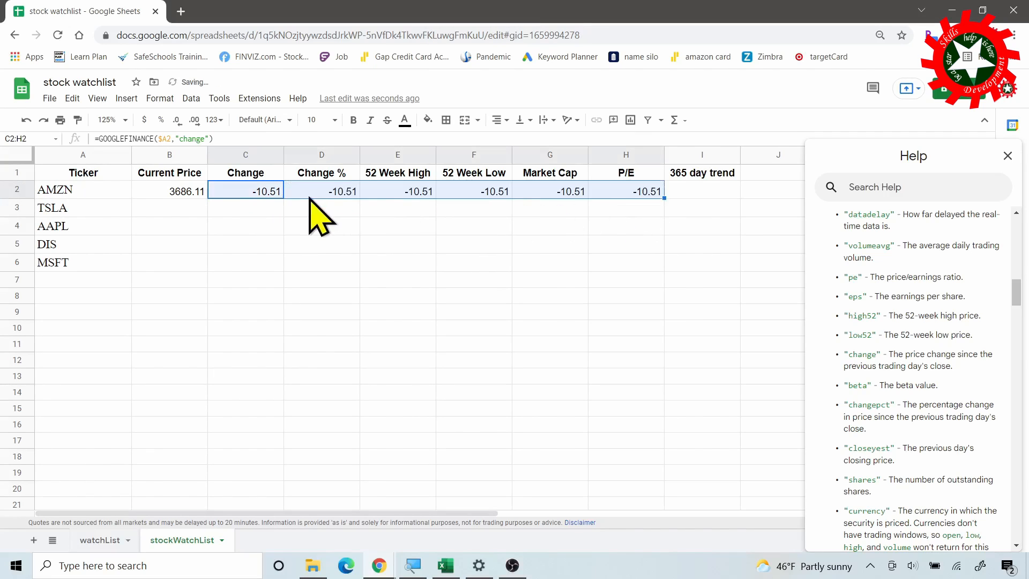
Change the attribute in the Change % formula in D2 to "changepct".
left_click(305, 195)
double_click(194, 138)
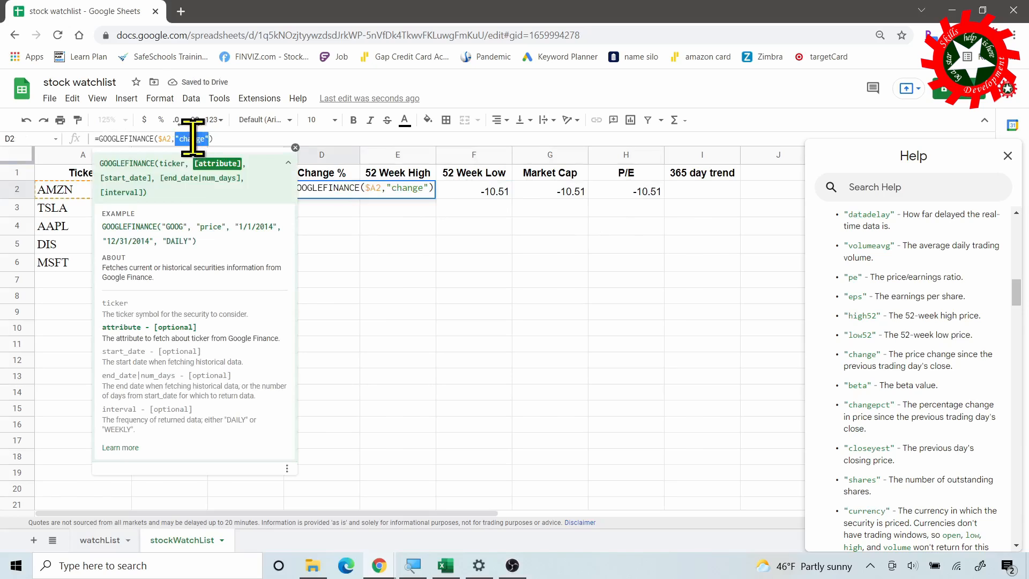
left_click(187, 138)
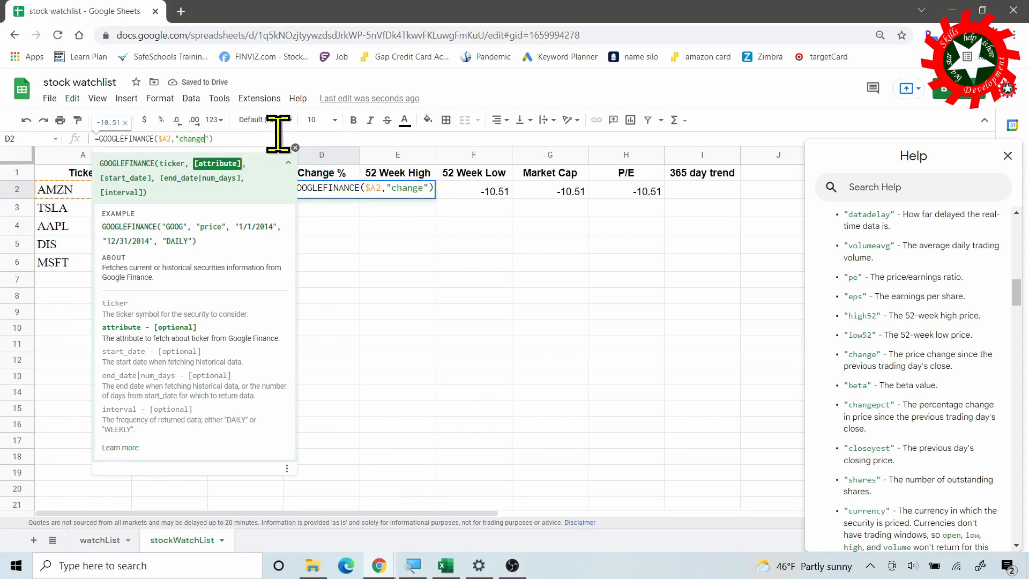
type("pc")
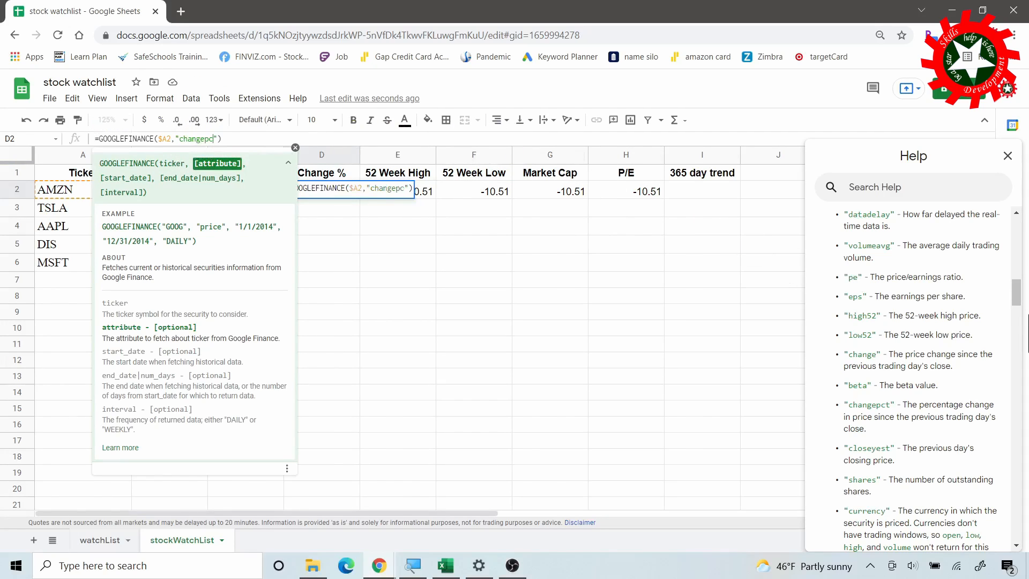
type("t")
key("Return")
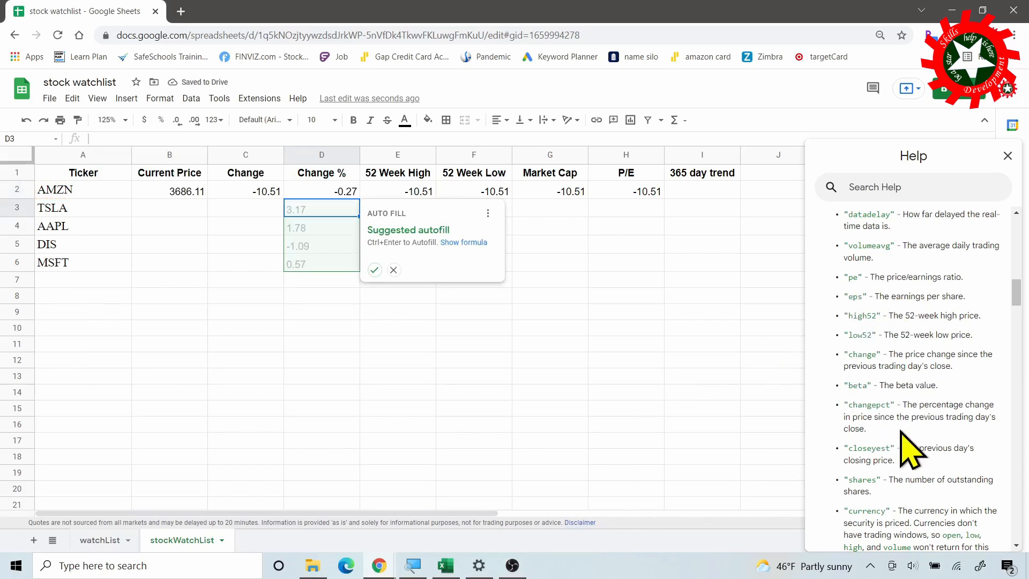
Change the attribute in the 52 Week High formula in E2 to "high52".
left_click(405, 188)
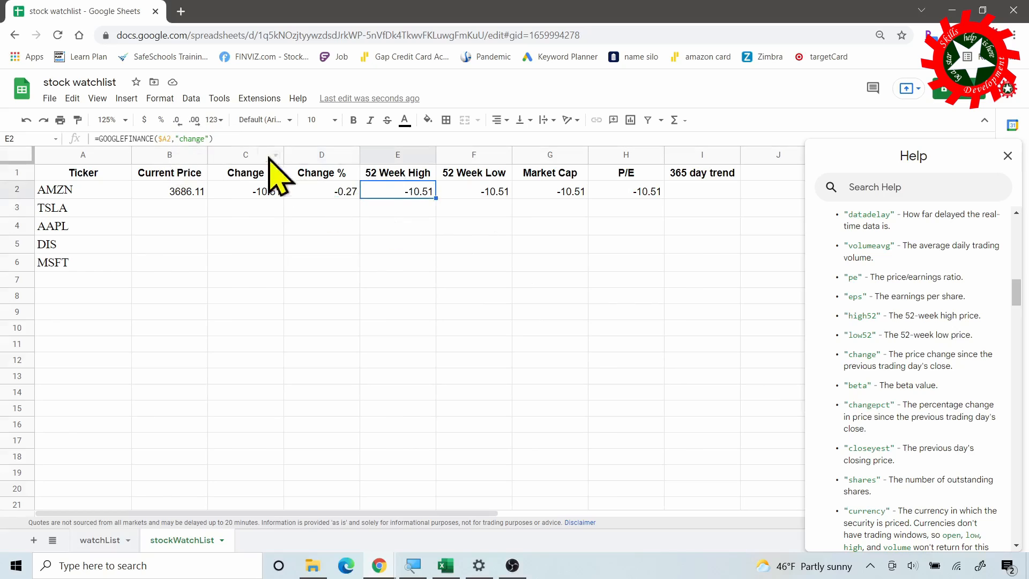
left_click(185, 137)
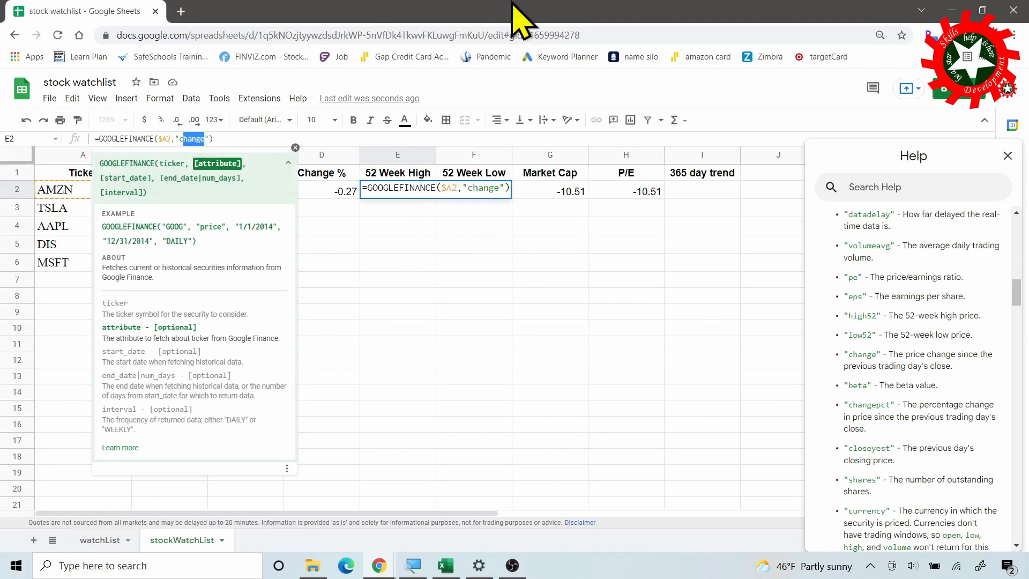
key("BackSpace")
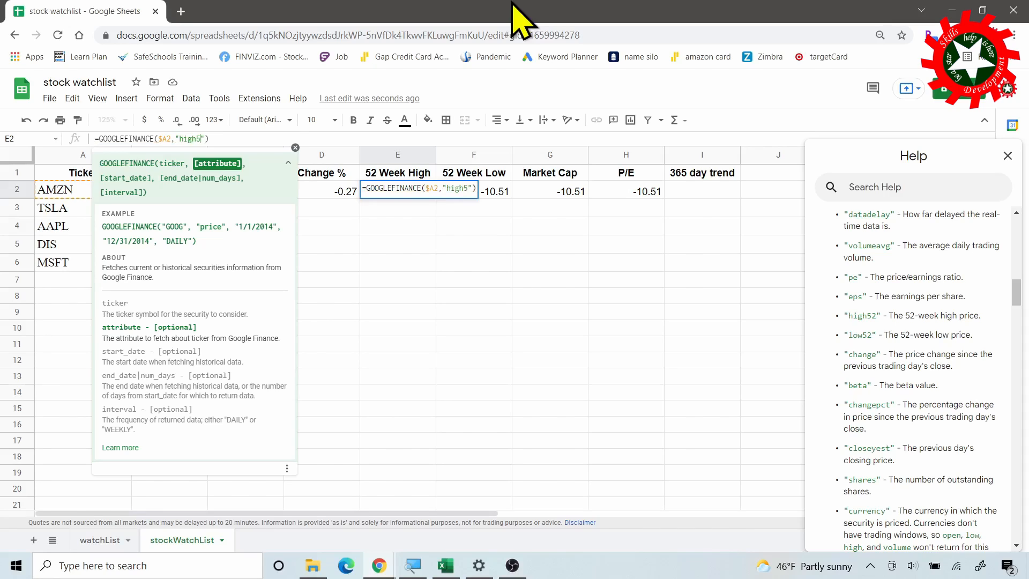
key("Return")
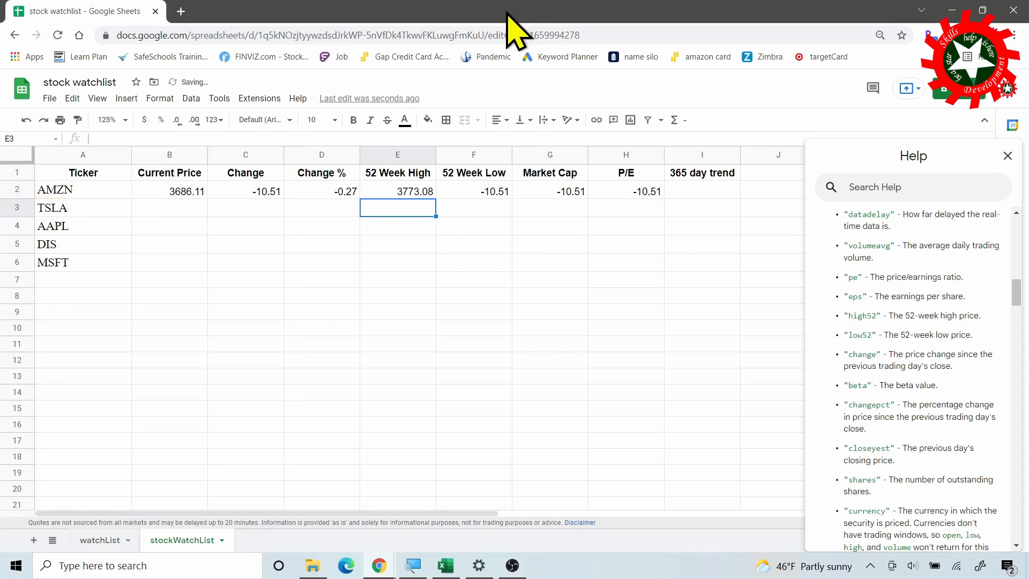
Change the attribute in the 52 Week Low formula in F2 to "low52".
left_click(485, 194)
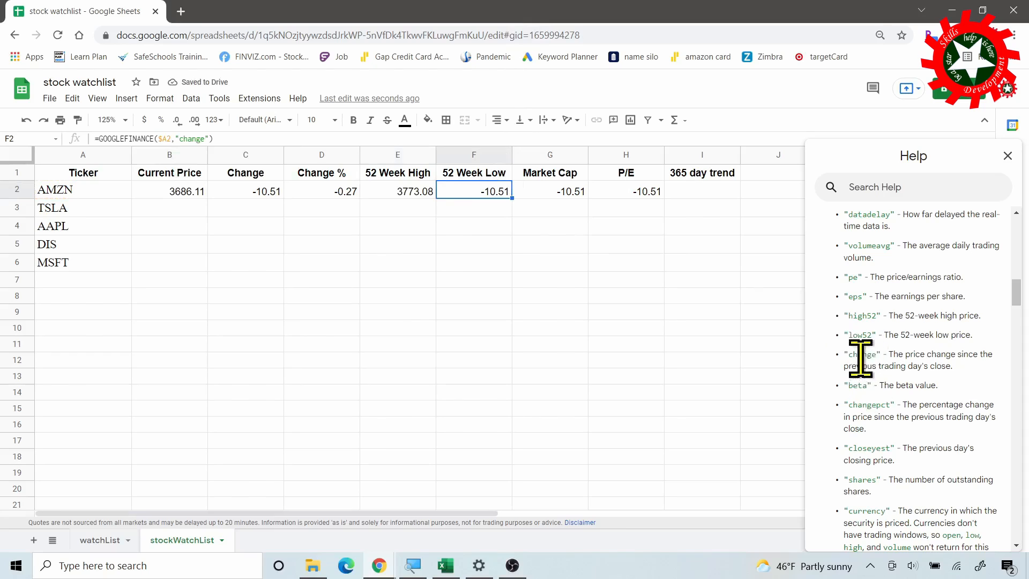
left_click(196, 138)
double_click(195, 138)
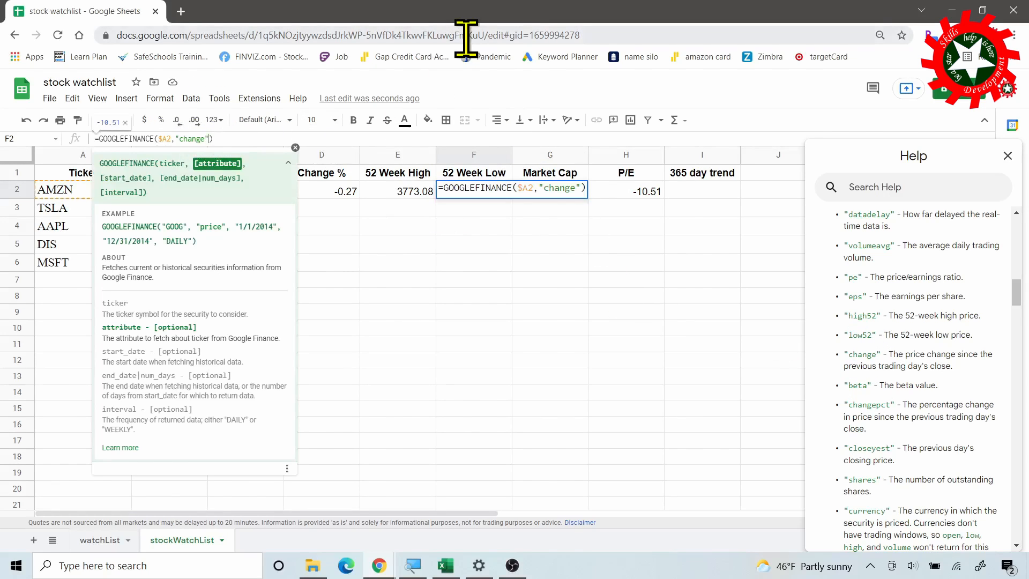
key("BackSpace")
key("BackSpace")
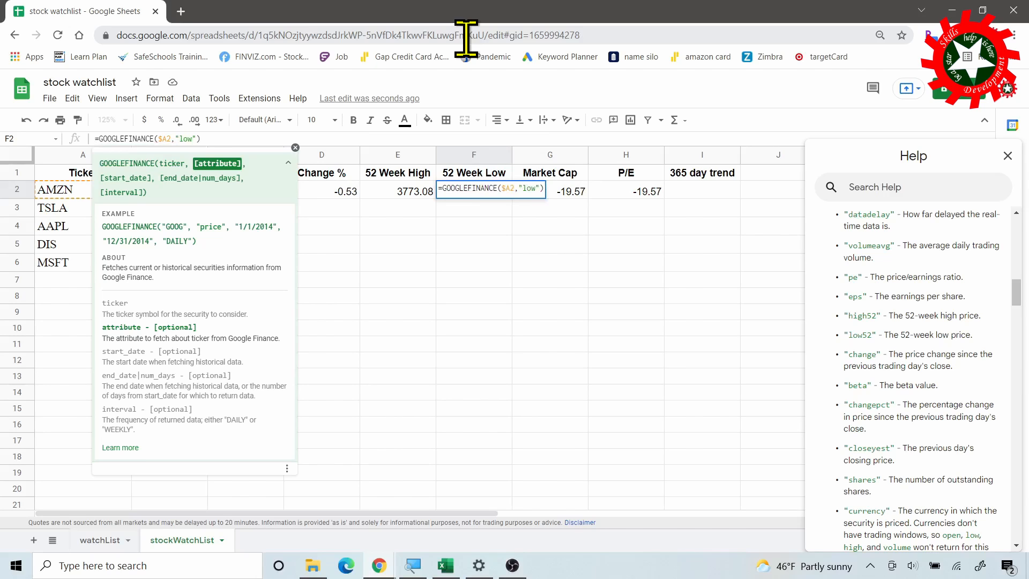
key("Return")
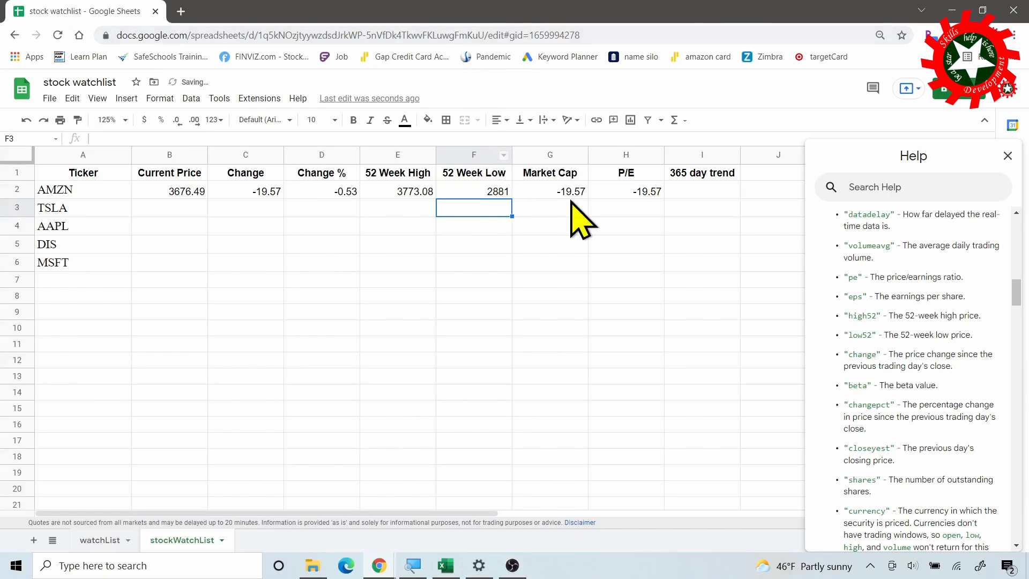
Look up the market capitalization attribute in the help and change the attribute in the Market Cap formula in G2 to "marketcap".
left_click(569, 193)
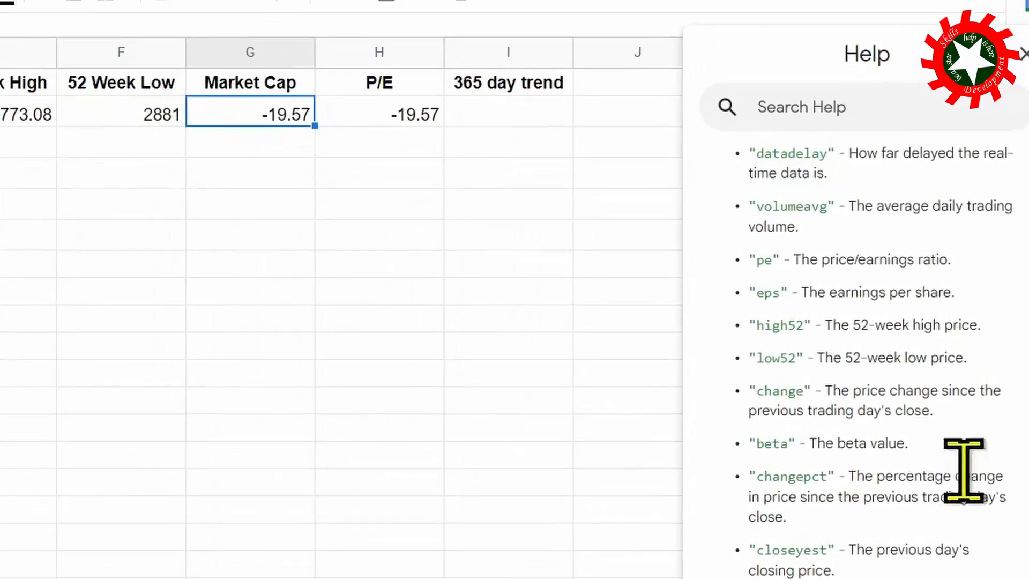
scroll(837, 343, "down", 8)
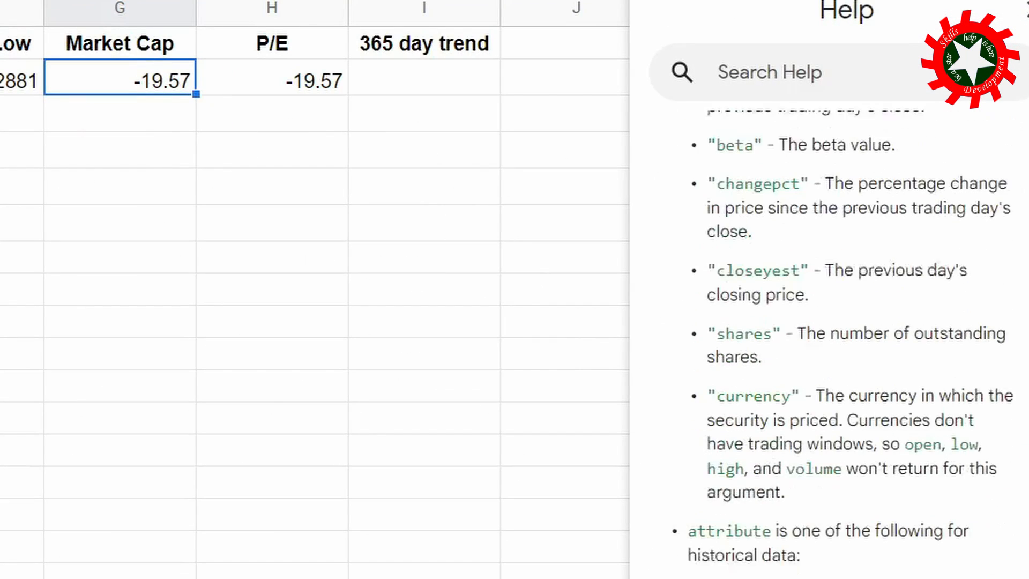
scroll(836, 343, "up", 2)
scroll(837, 343, "up", 6)
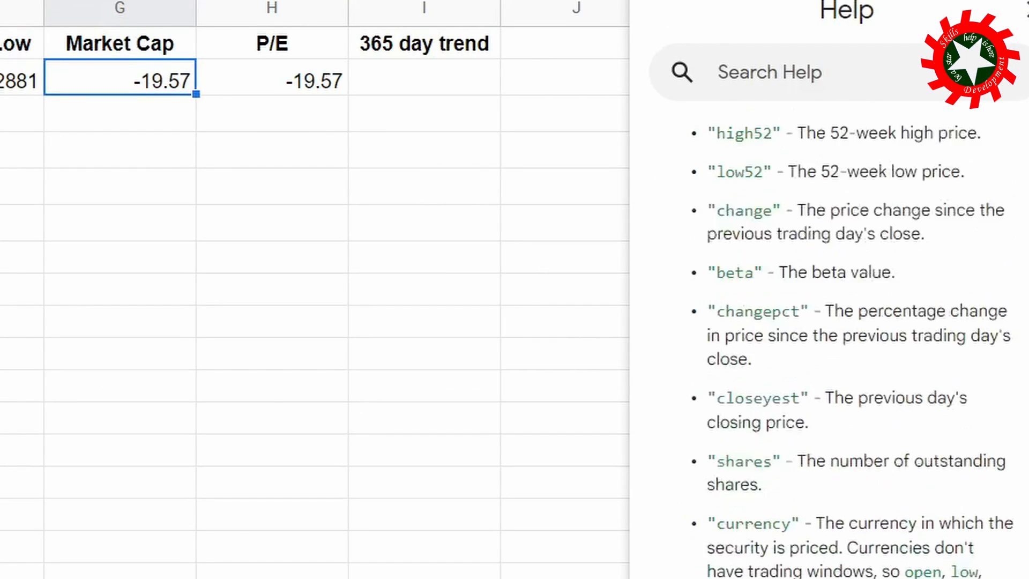
scroll(768, 224, "up", 5)
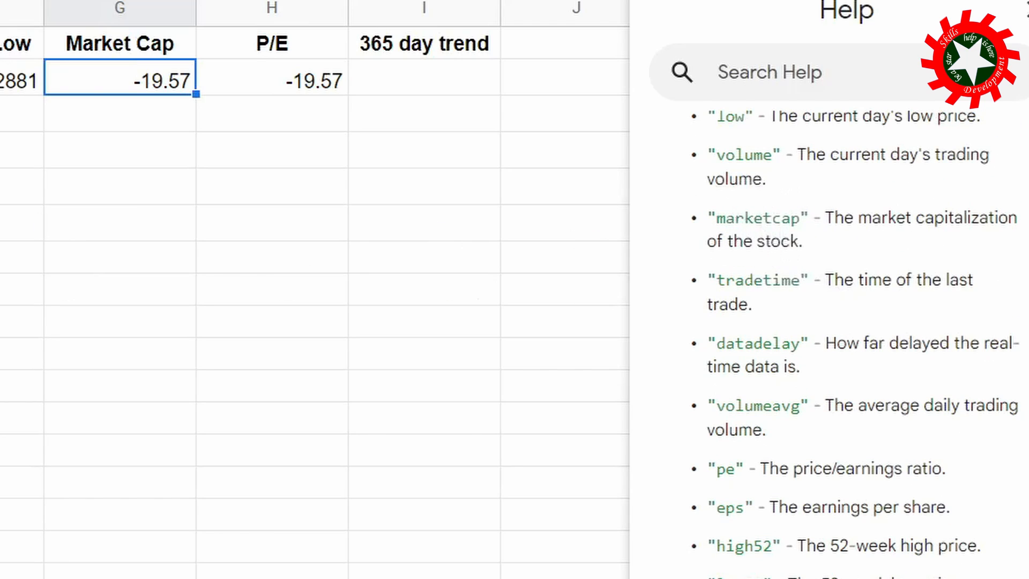
key("F2")
key("Left")
key("Left")
key("BackSpace")
key("BackSpace")
key("BackSpace")
key("BackSpace")
key("BackSpace")
key("BackSpace")
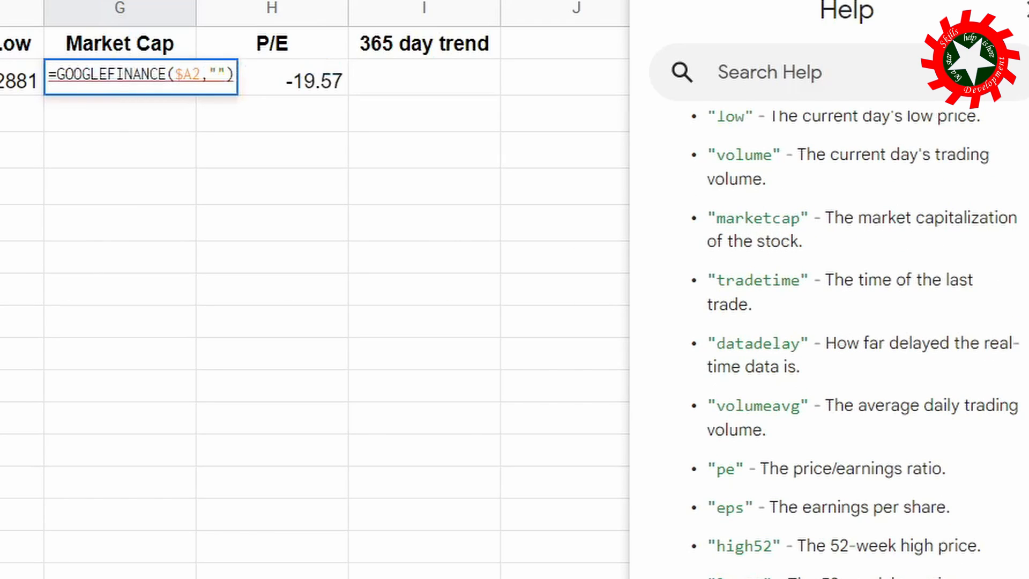
type("marketcap")
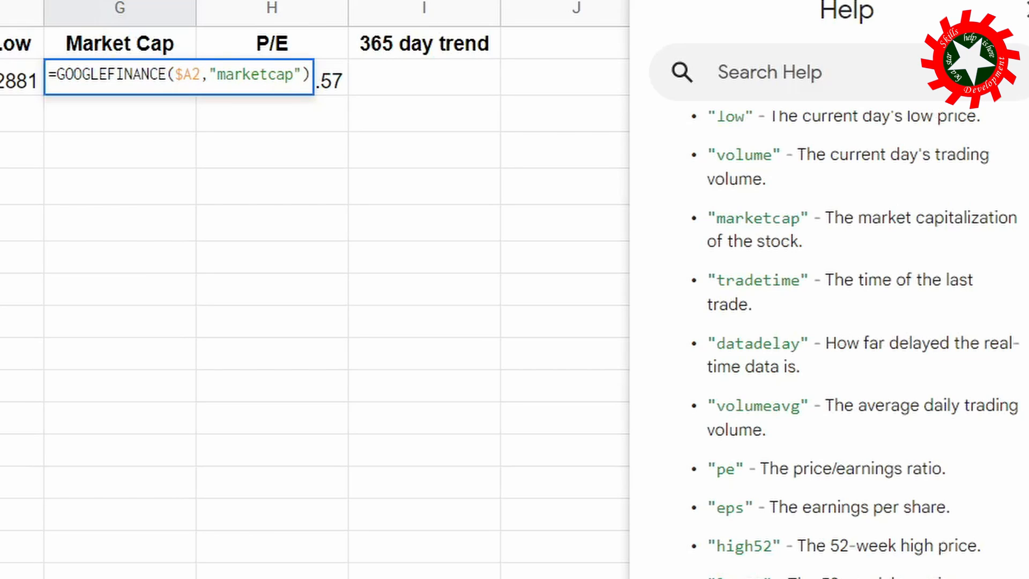
key("Return")
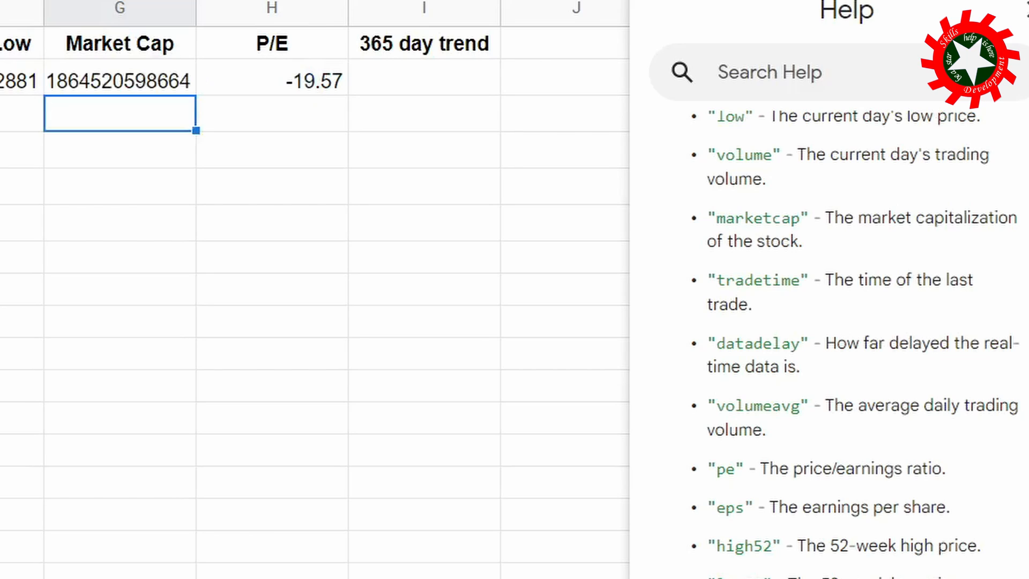
Change the attribute in the P/E formula in H2 to "pe".
left_click(297, 78)
double_click(297, 79)
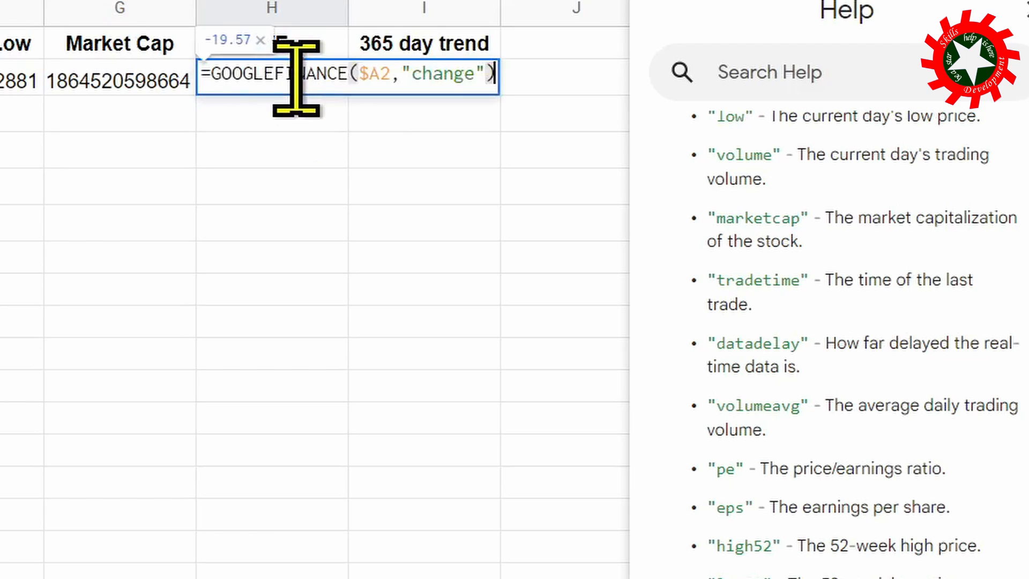
left_click_drag(410, 82, 473, 82)
type("pe")
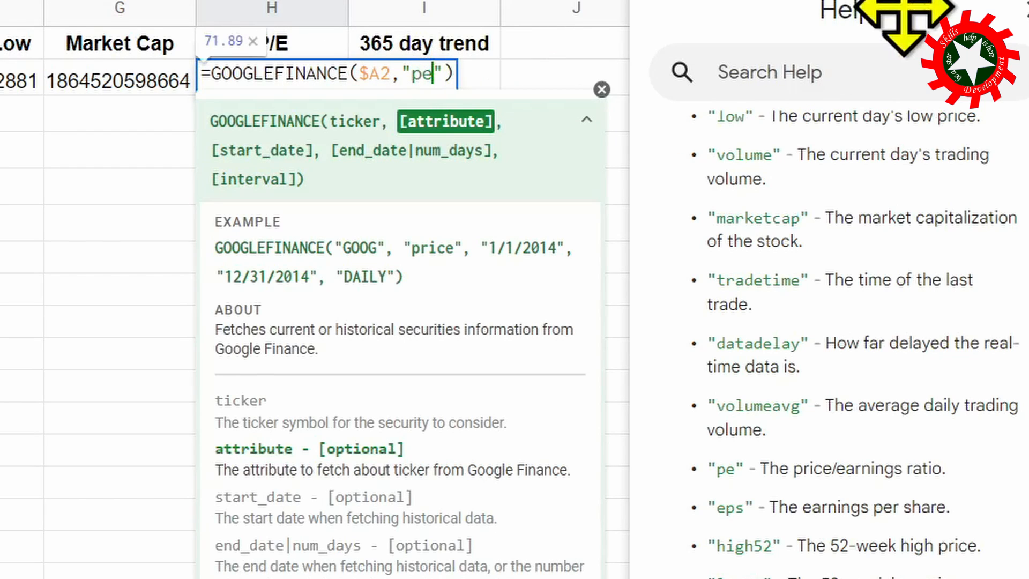
key("Return")
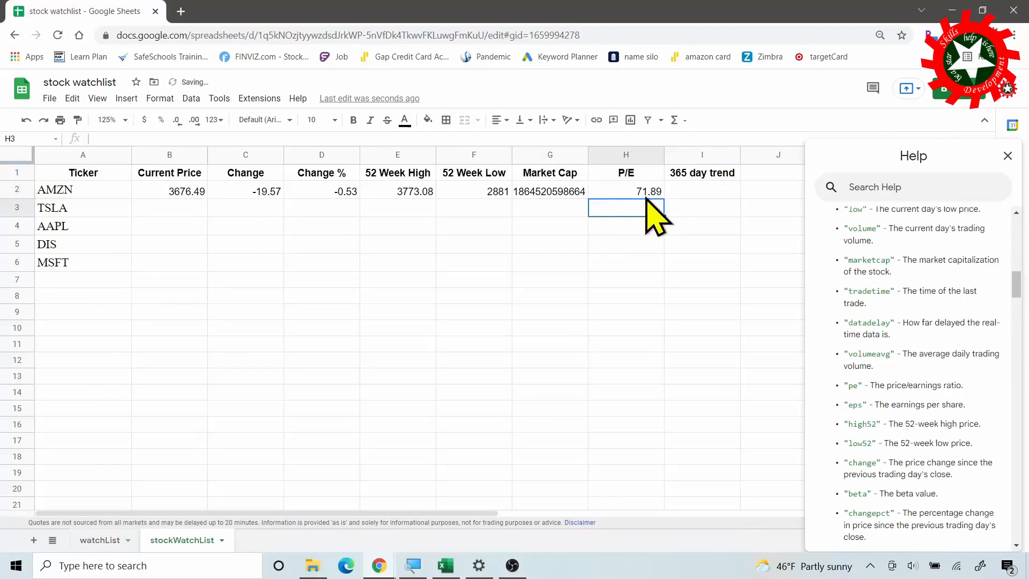
Fill the formulas in B2:H2 down through row 6 for the remaining tickers.
left_click(174, 190)
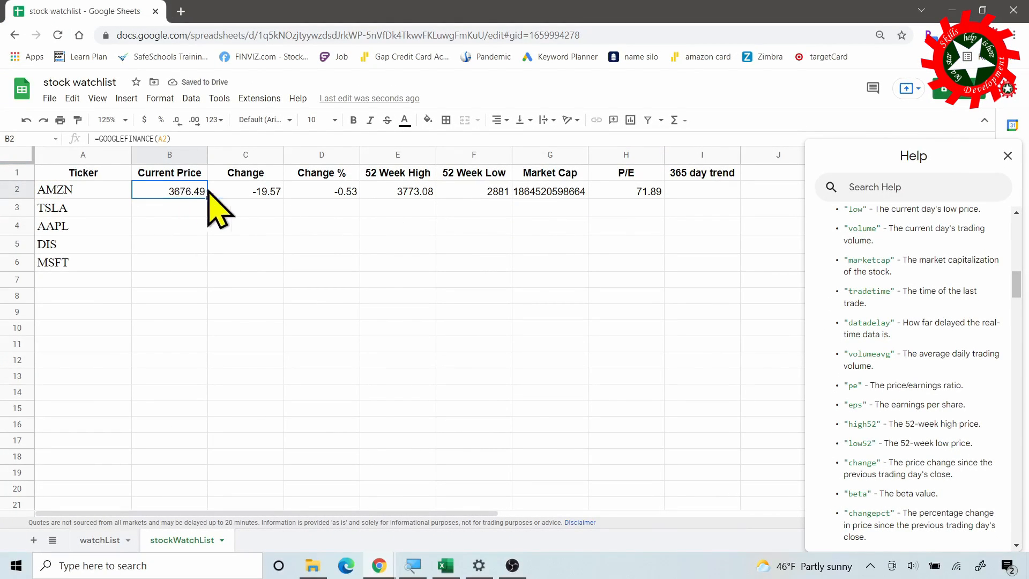
left_click_drag(187, 191, 664, 266)
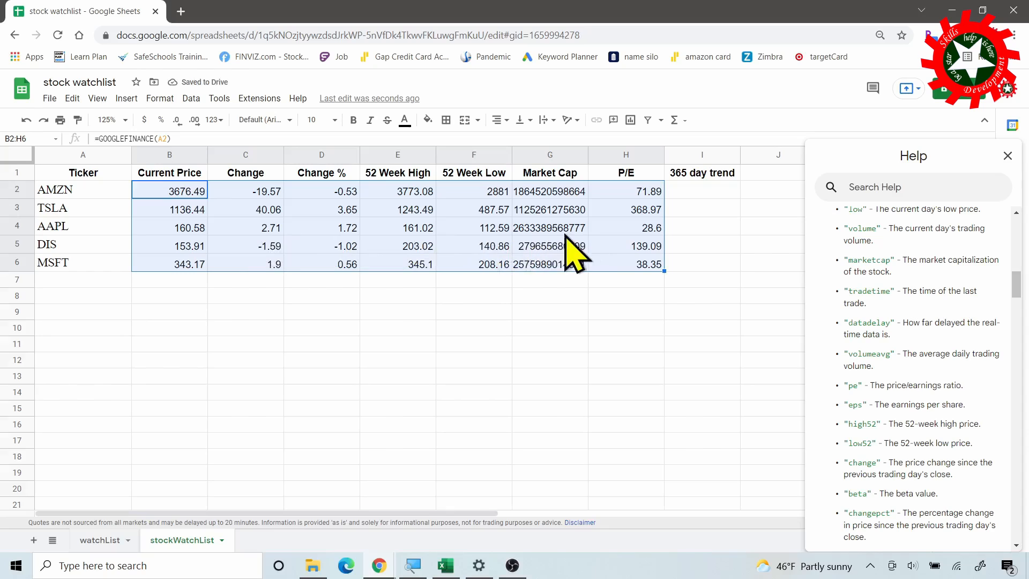
left_click(592, 227)
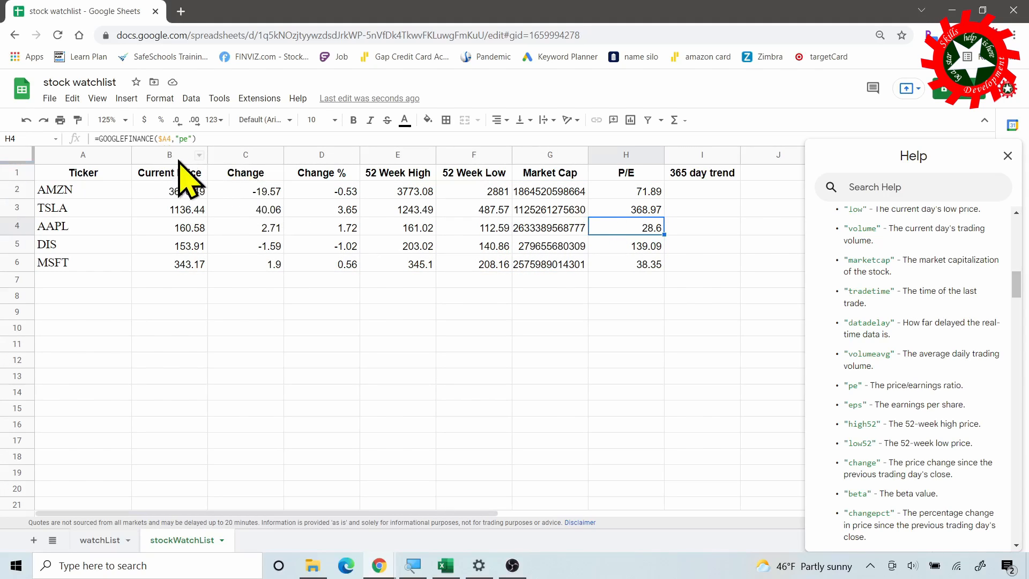
Format columns B through G, Current Price to Market Cap, as currency.
left_click_drag(180, 160, 565, 163)
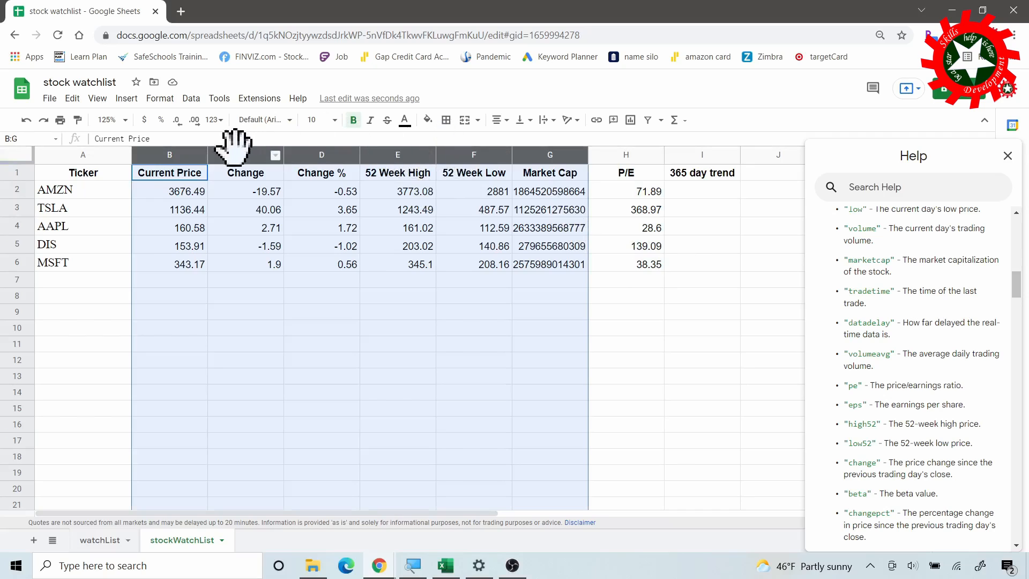
left_click(321, 279)
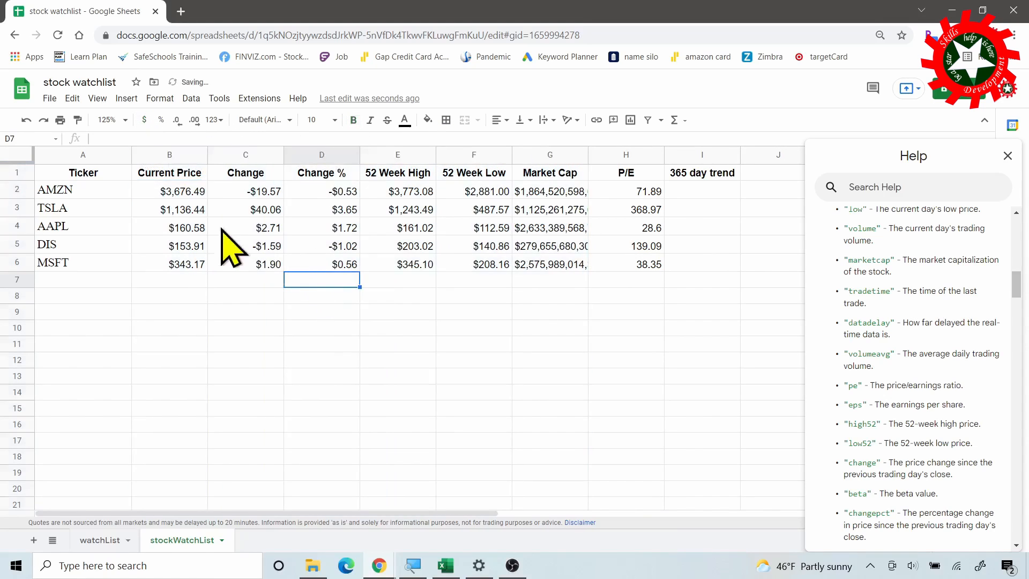
Start a custom number format for the Change column with the positive part [blue]+$#,##0.00 followed by a semicolon.
left_click(251, 155)
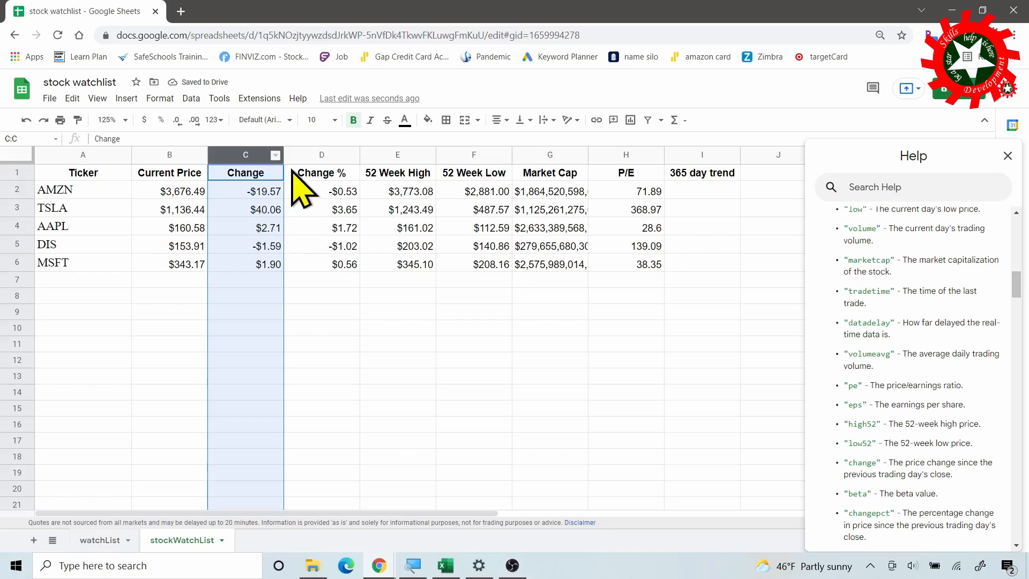
left_click(160, 98)
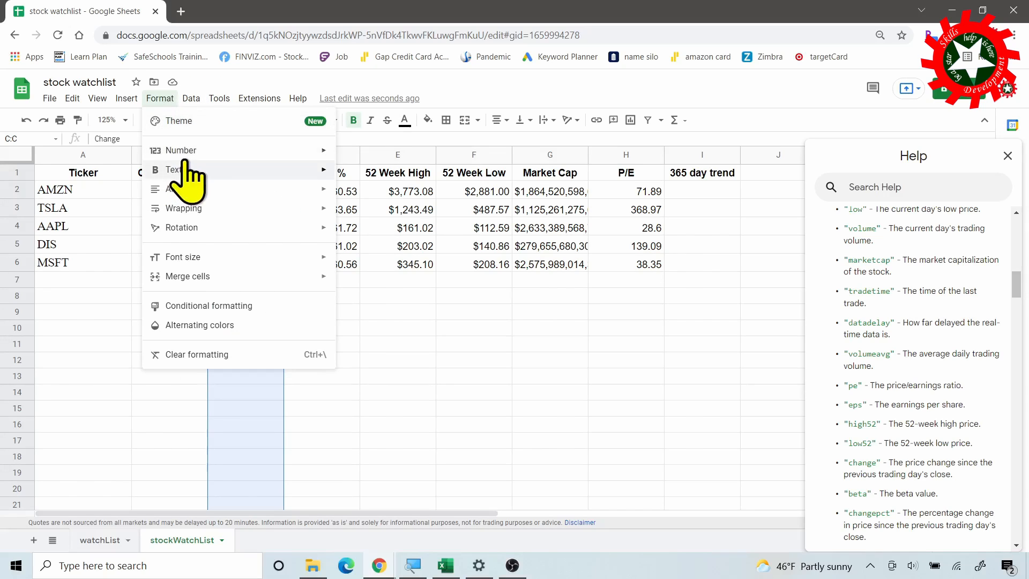
mouse_move(183, 153)
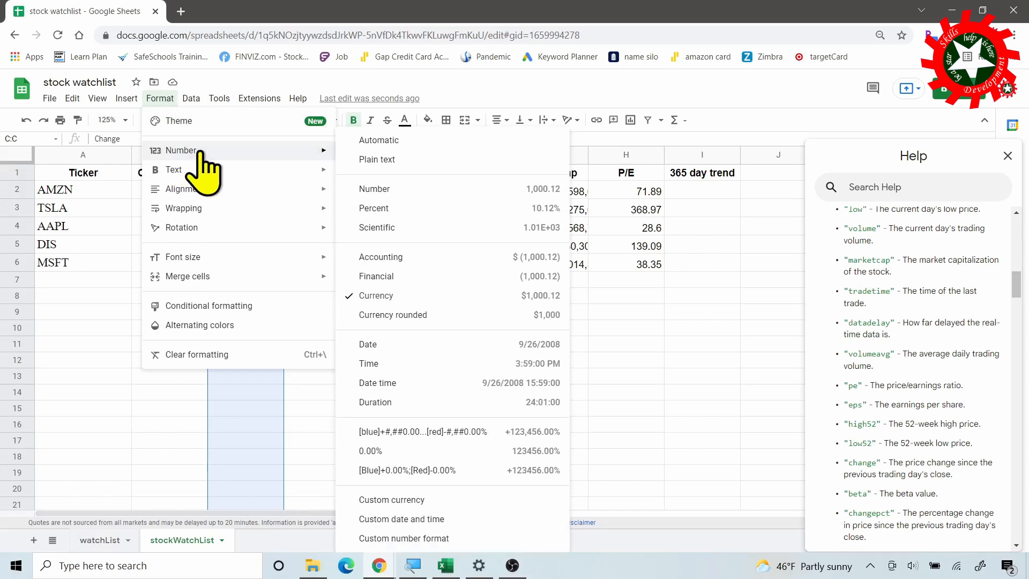
left_click(407, 538)
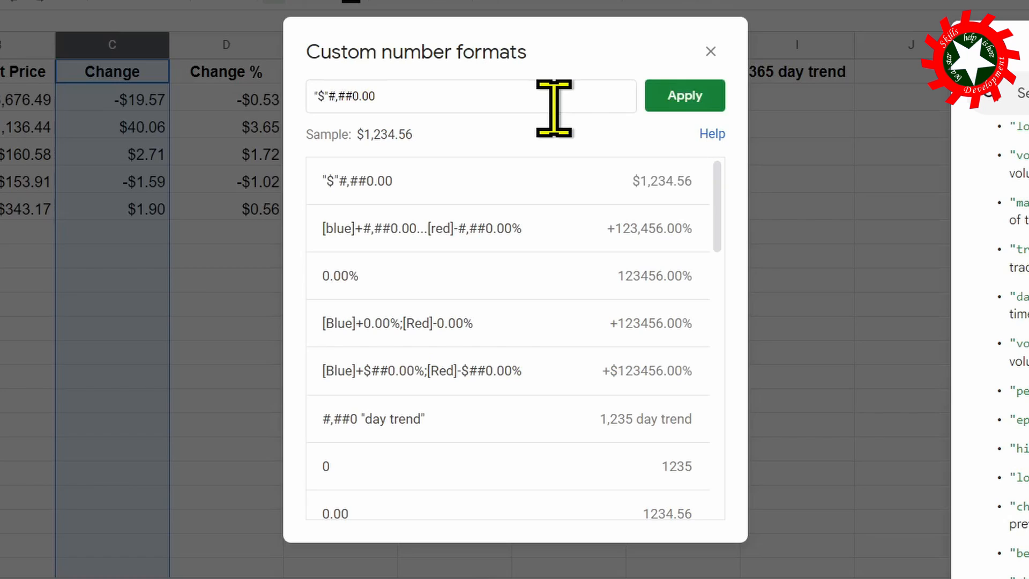
key("Delete")
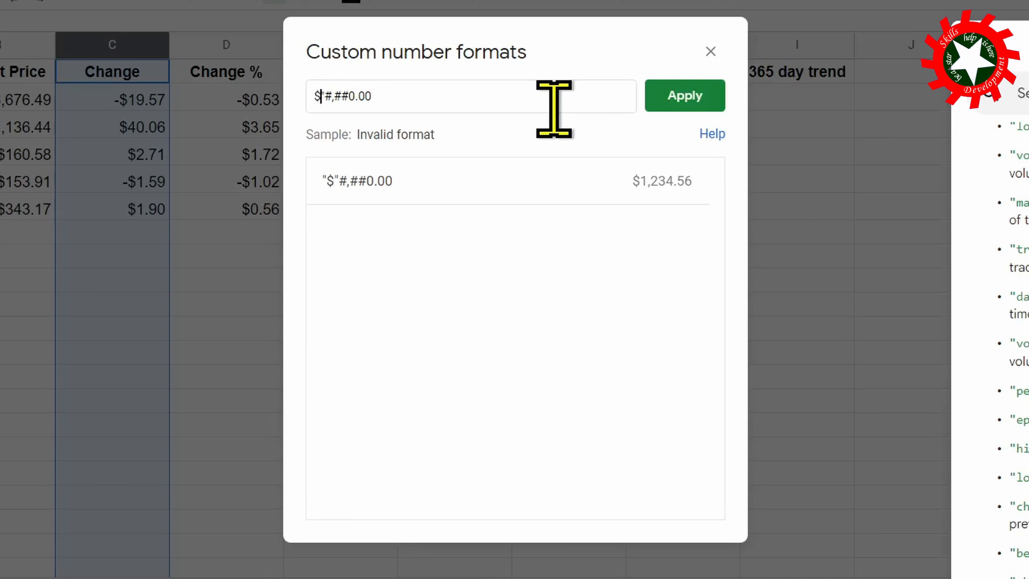
key("Delete")
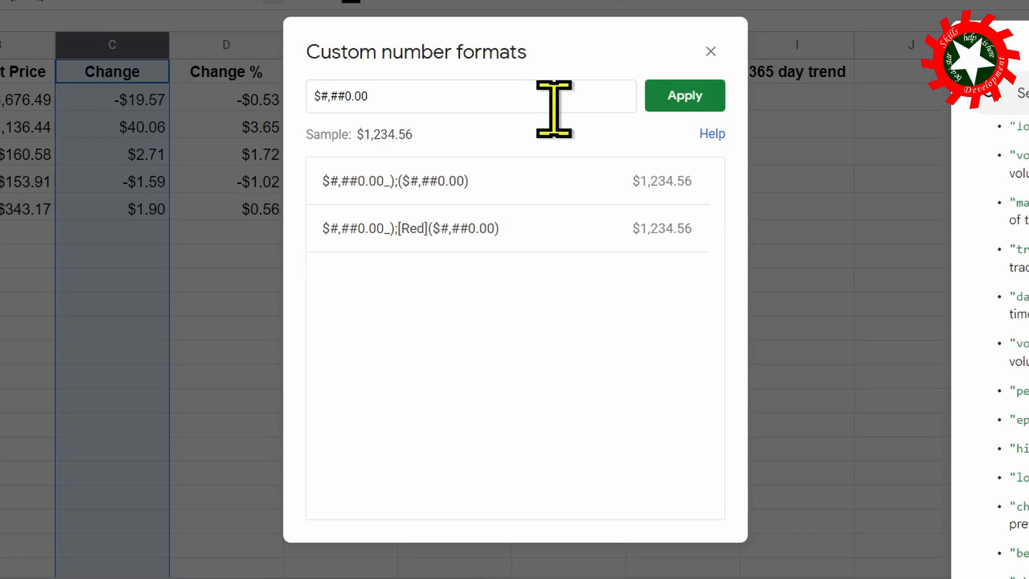
type("[")
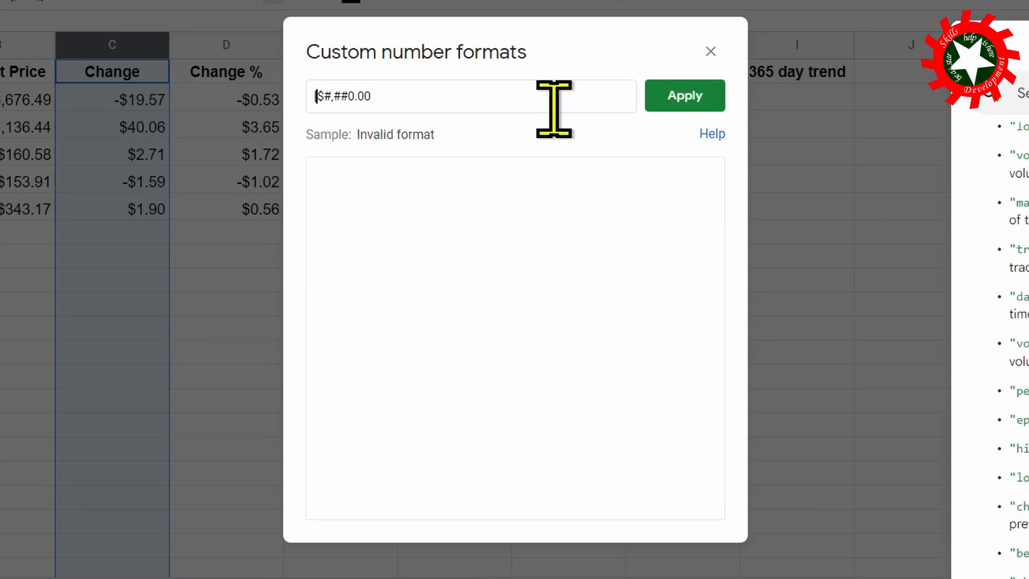
type("blue")
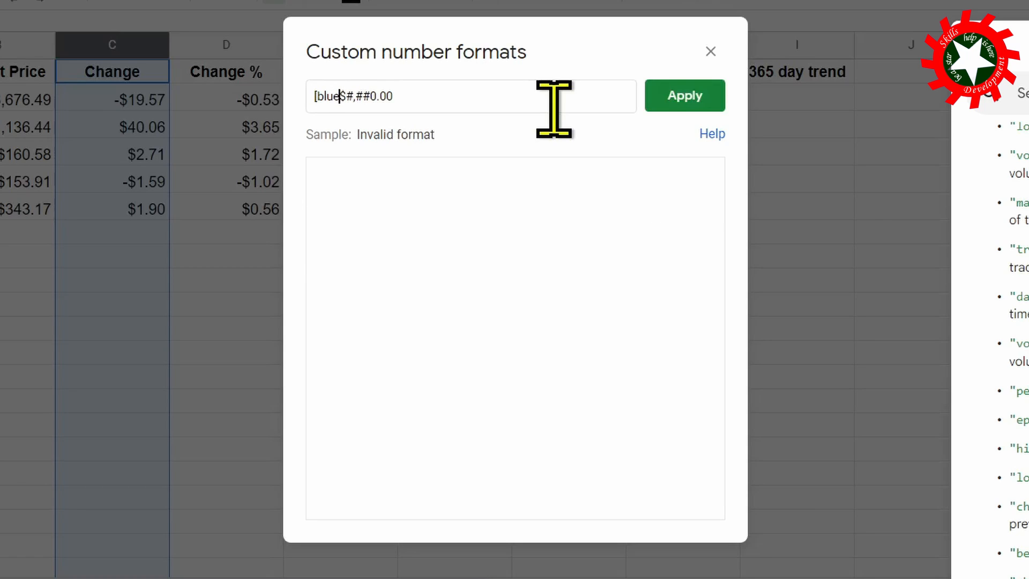
type("]+")
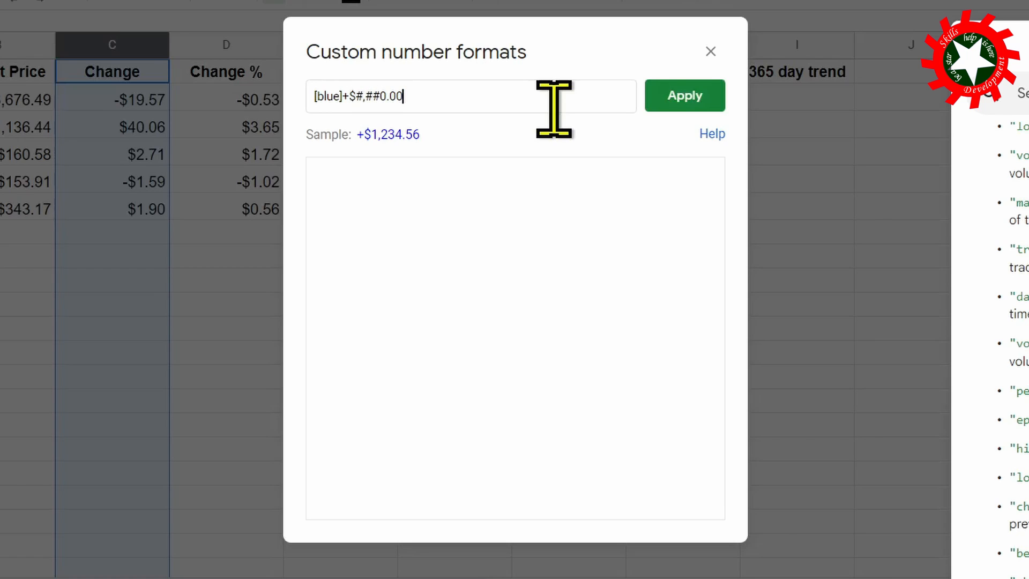
type(";")
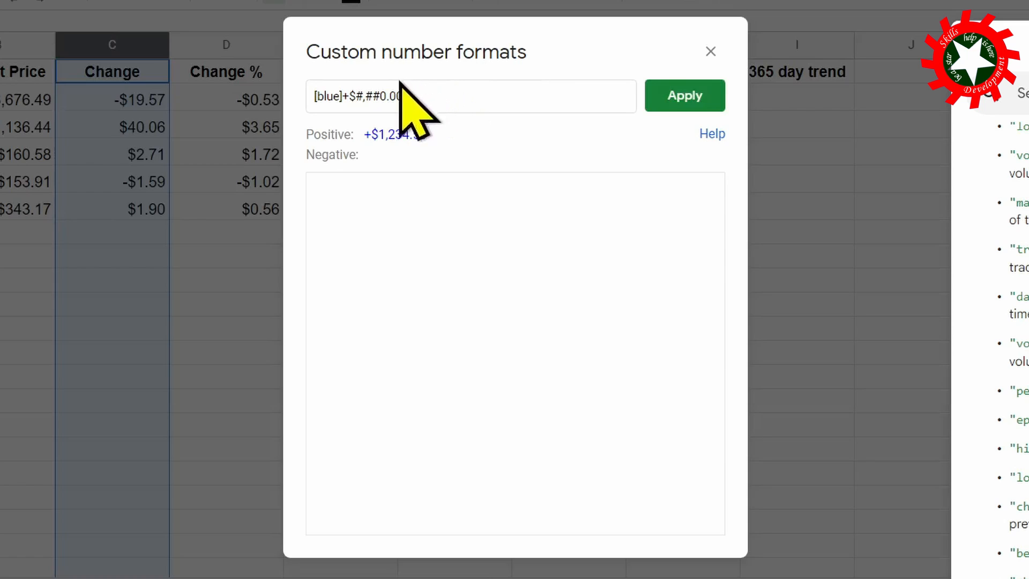
Add the negative part [red]-$#,##0.00 to the custom number format and apply it to the Change column.
left_click_drag(399, 90, 292, 100)
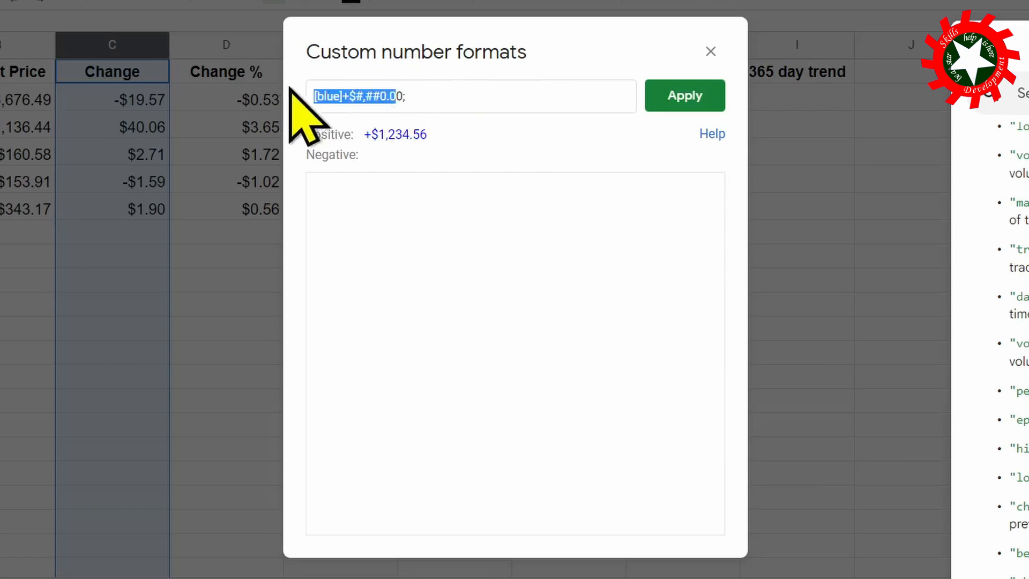
key("ctrl+c")
left_click(434, 96)
key("ctrl+v")
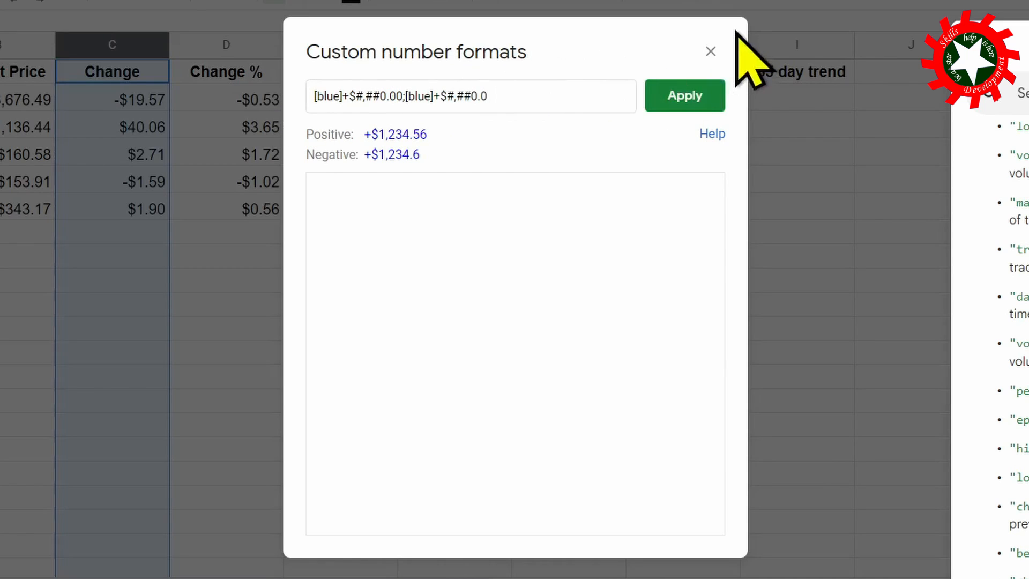
left_click(429, 97)
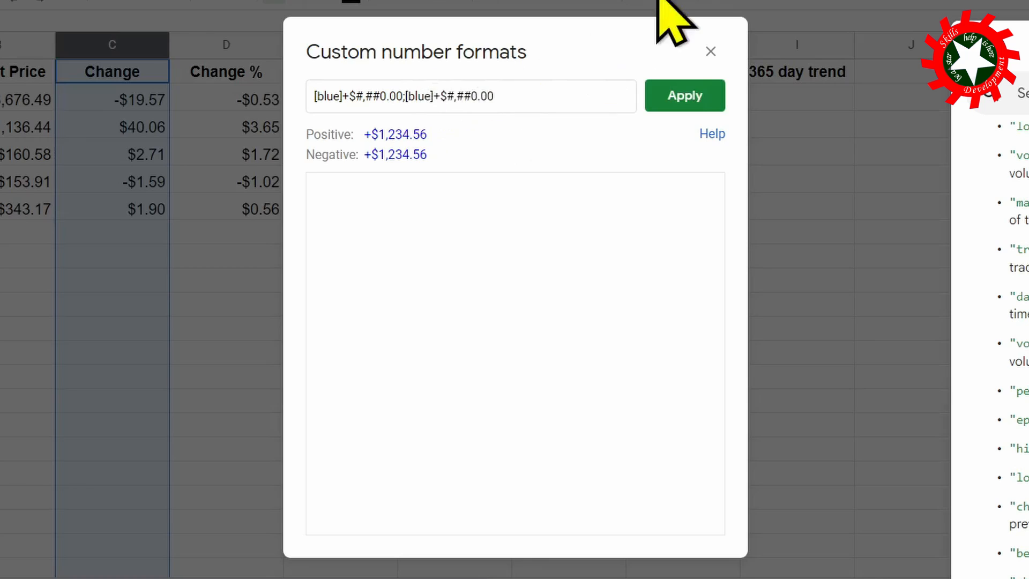
key("BackSpace")
key("BackSpace")
type("red")
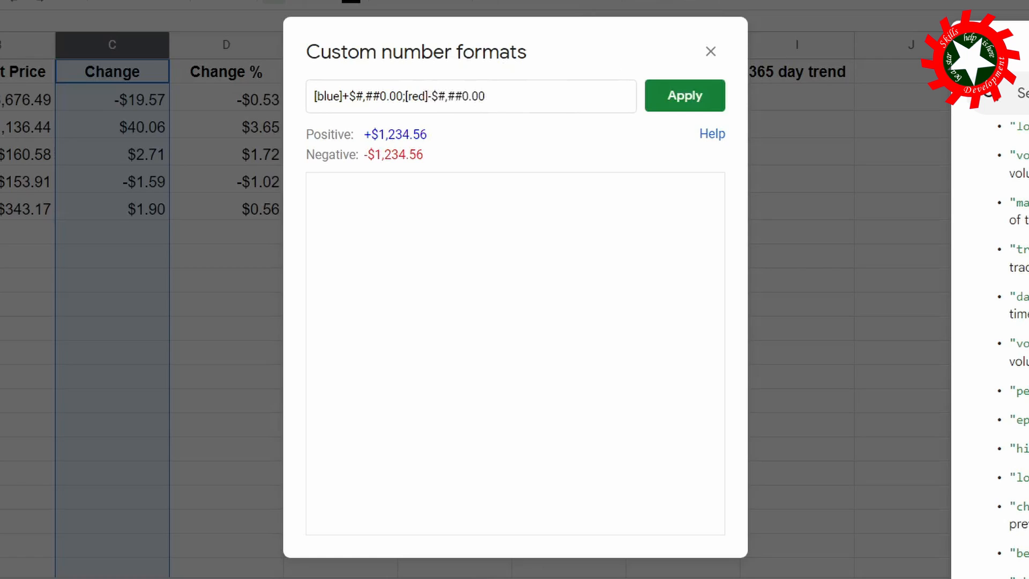
left_click(674, 95)
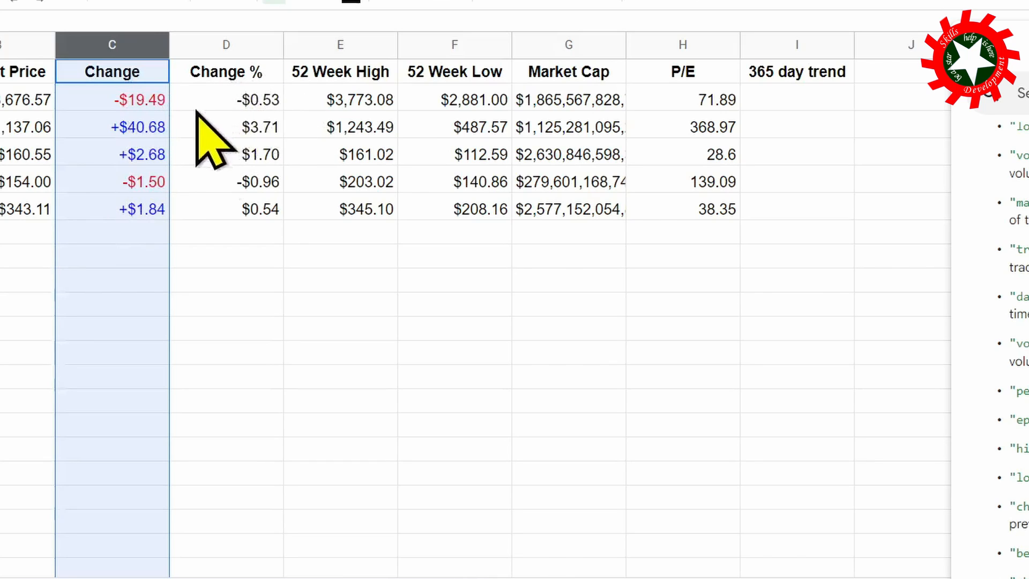
Apply the custom number format [blue]+#,##0.00%;[red]-#,##0.00% to the Change % column.
left_click(230, 43)
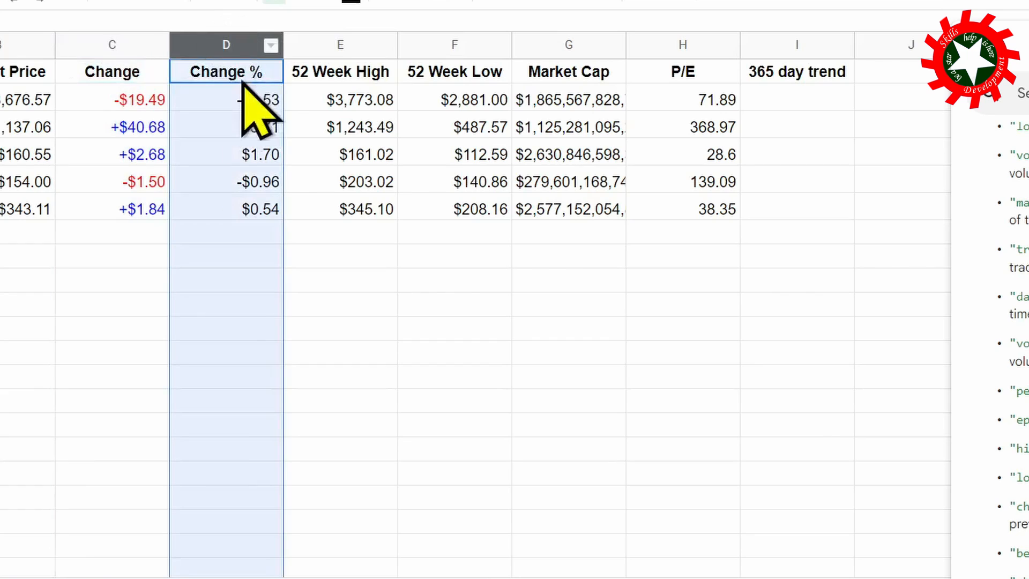
left_click(14, 3)
mouse_move(27, 39)
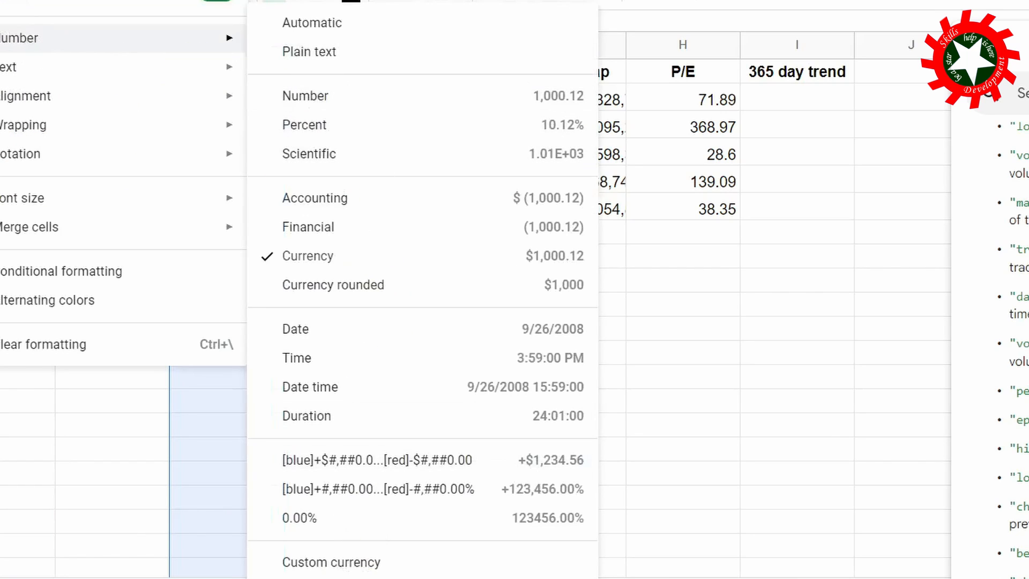
left_click(391, 578)
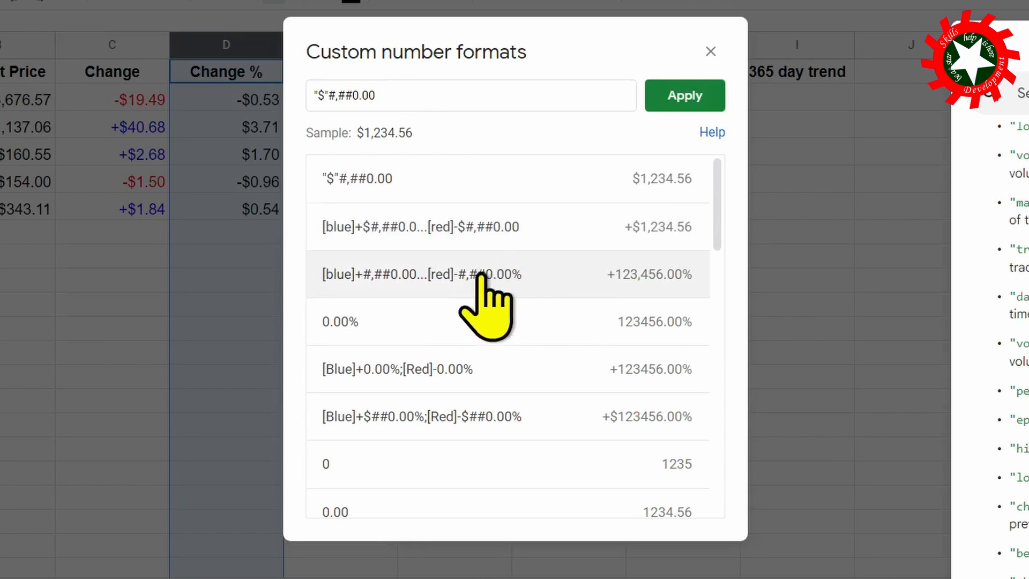
left_click(507, 281)
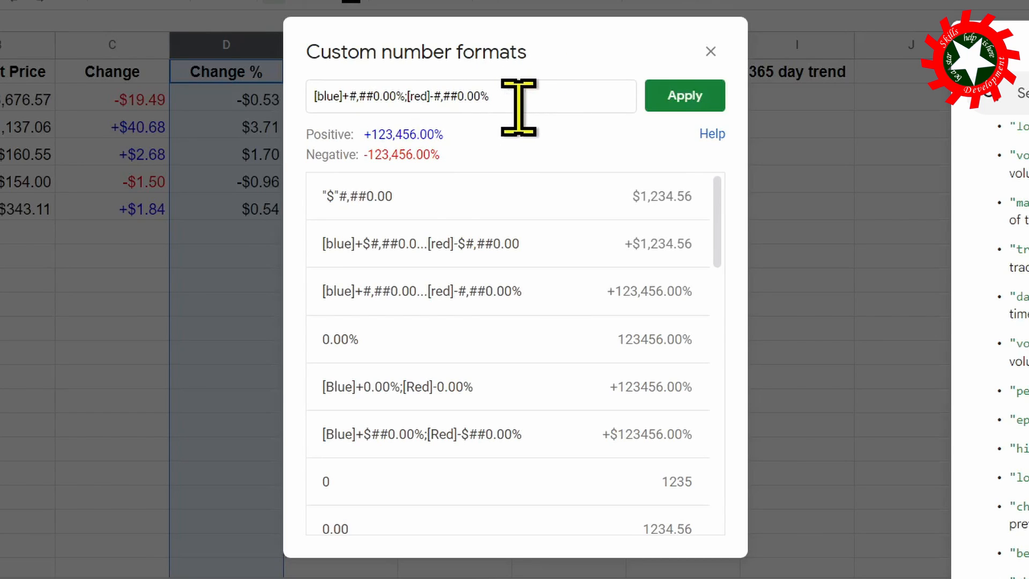
left_click(680, 97)
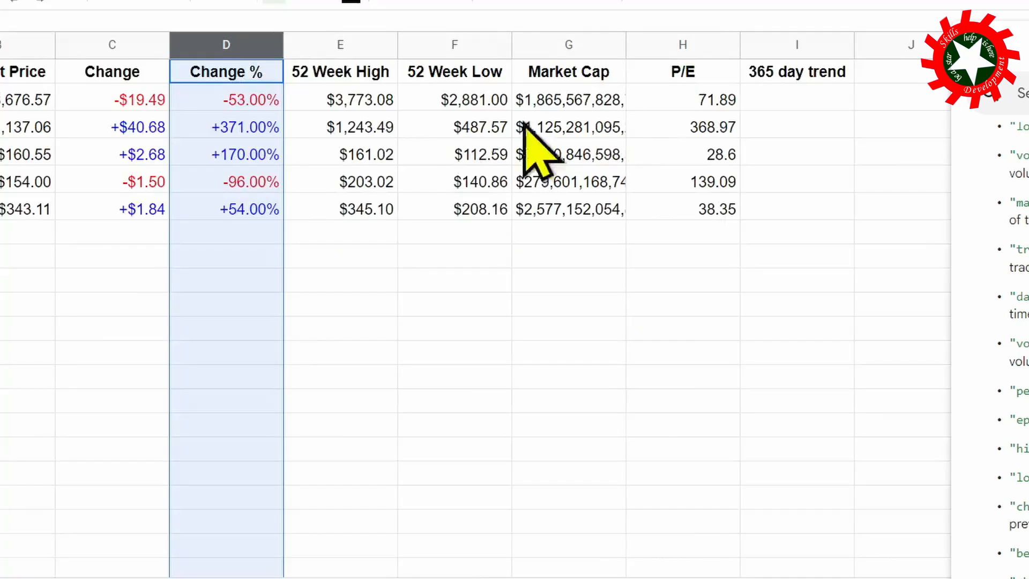
Divide the changepct formula in D2 by 100 and fill it down through D6.
left_click(248, 102)
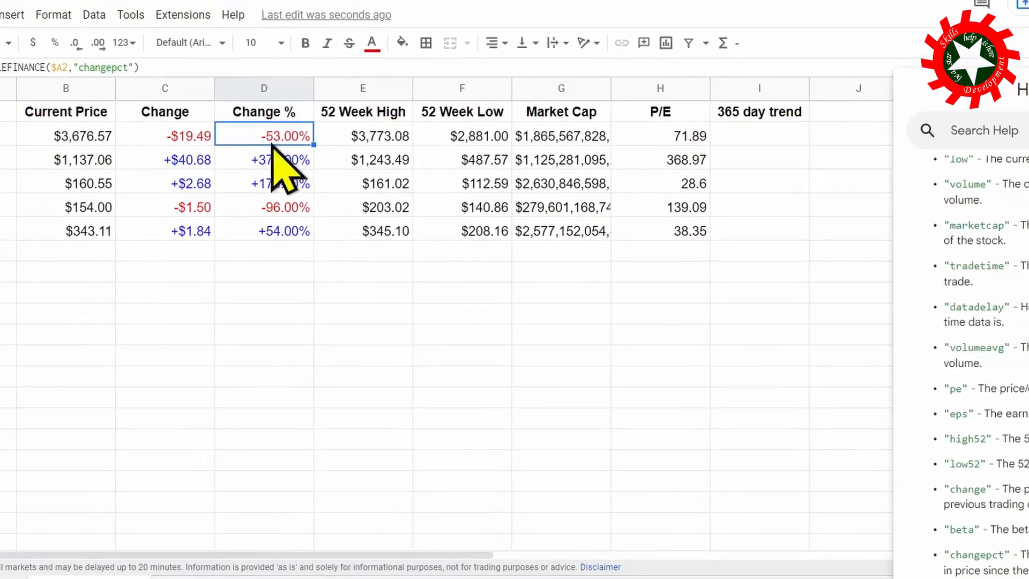
left_click(173, 67)
type("/100")
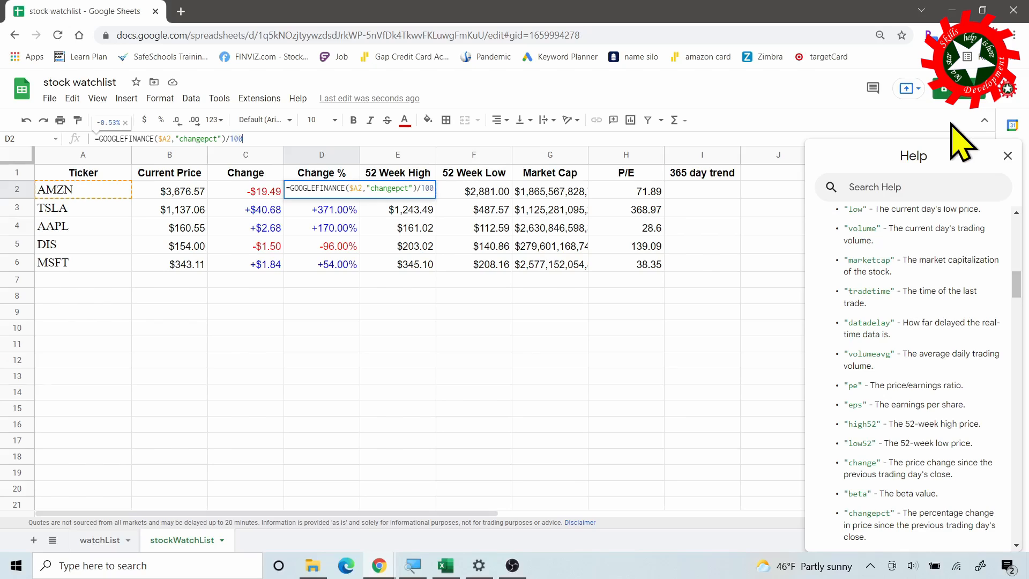
key("Return")
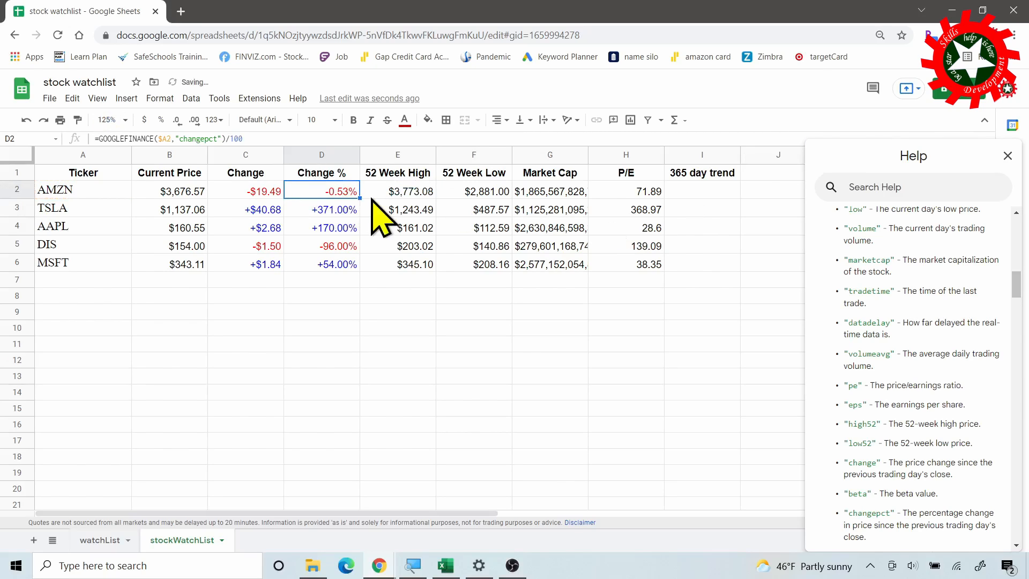
left_click_drag(359, 198, 363, 263)
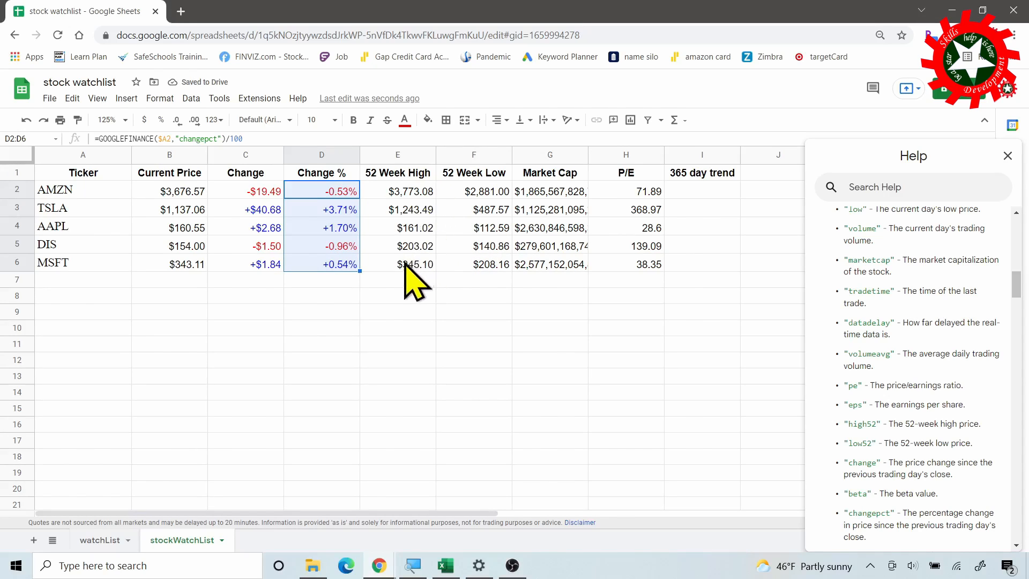
Format the Market Cap column in billions with the custom number format "$"#,##0,,,"B".
left_click(551, 194)
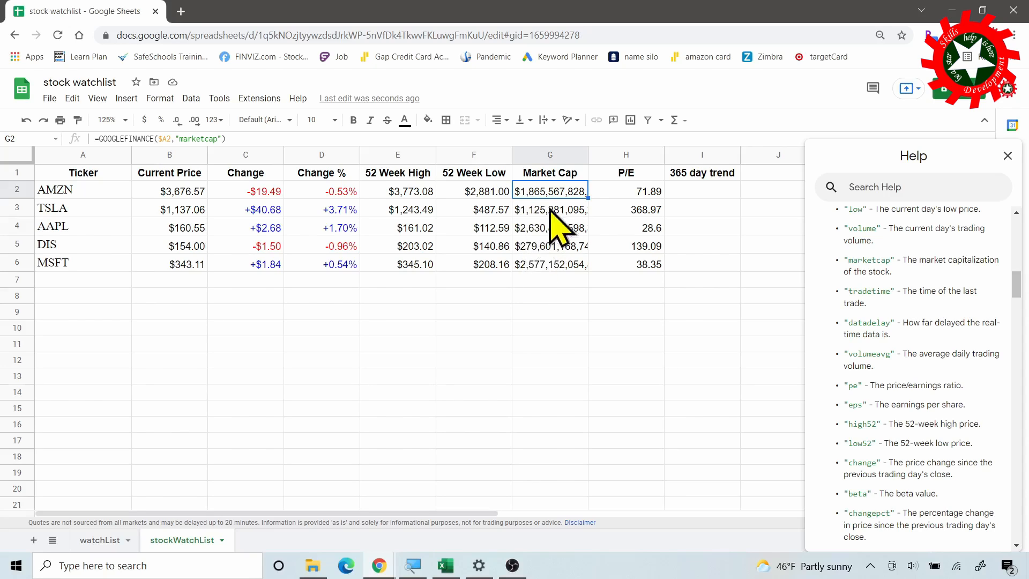
left_click(550, 154)
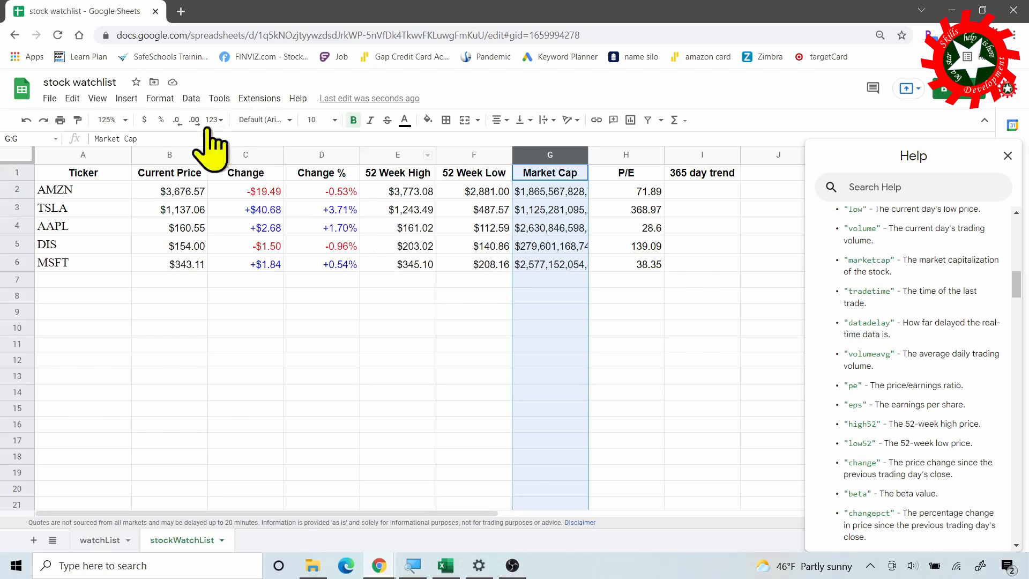
left_click(160, 98)
mouse_move(220, 152)
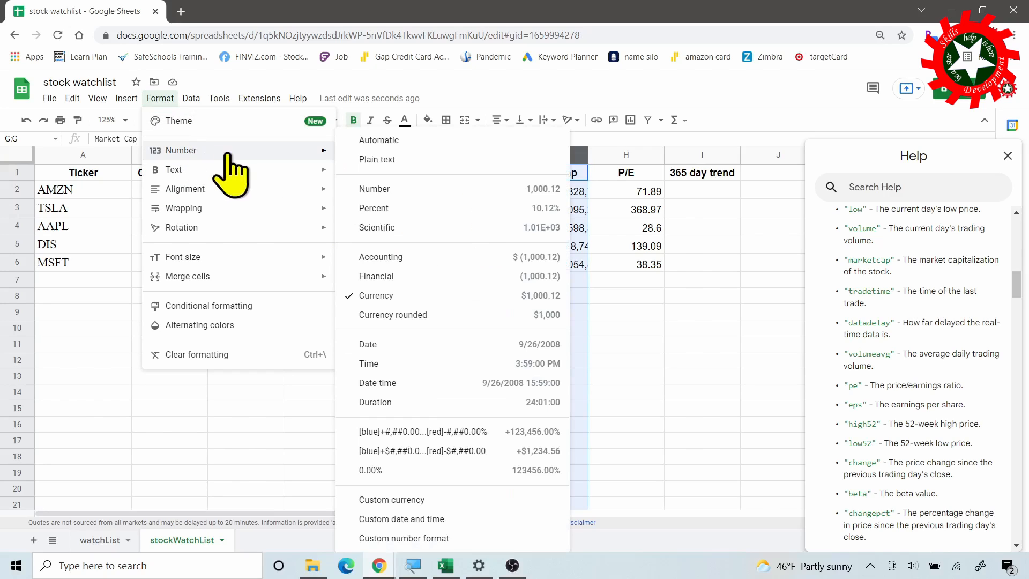
left_click(423, 538)
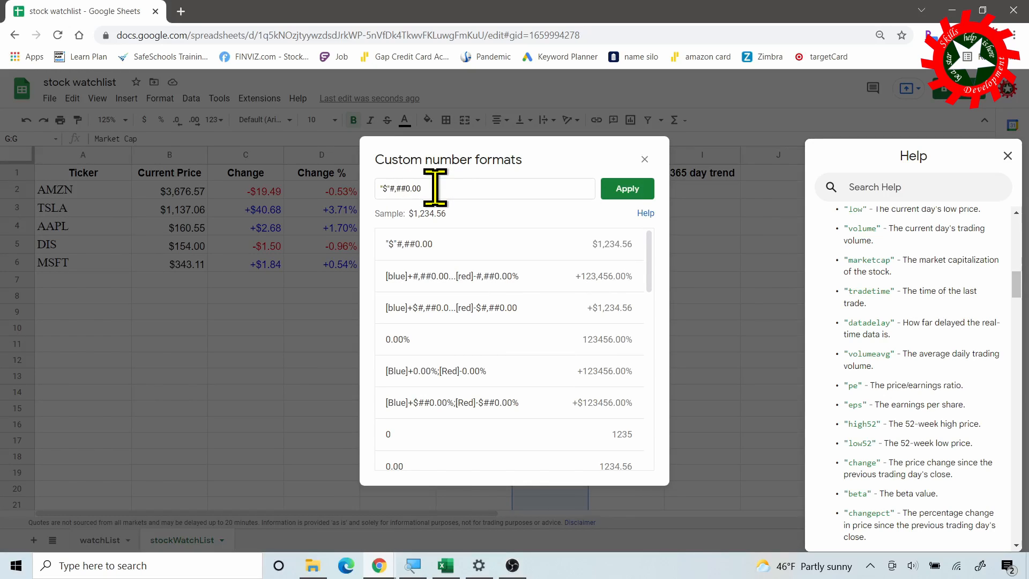
key("BackSpace")
key("BackSpace")
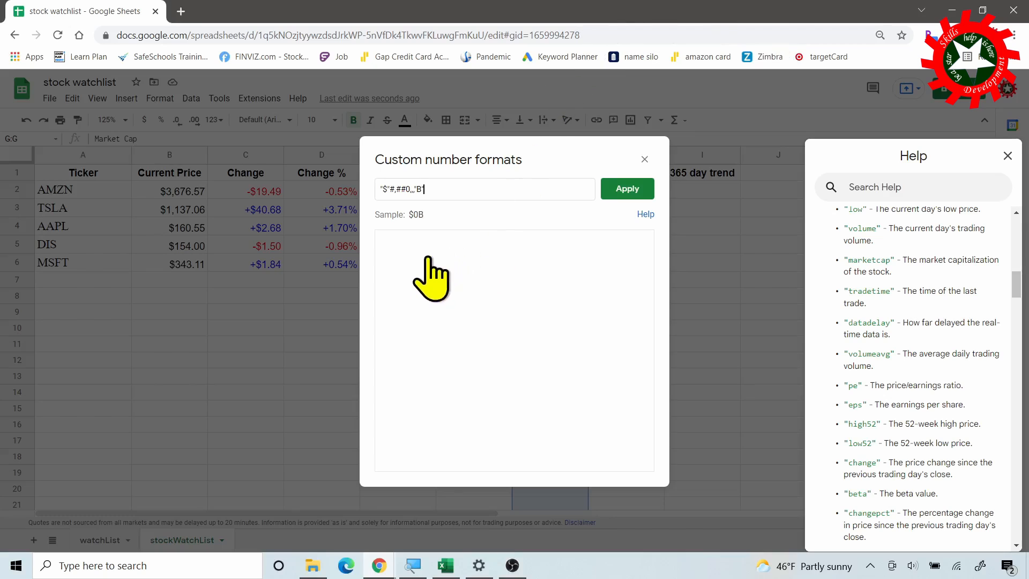
left_click(628, 190)
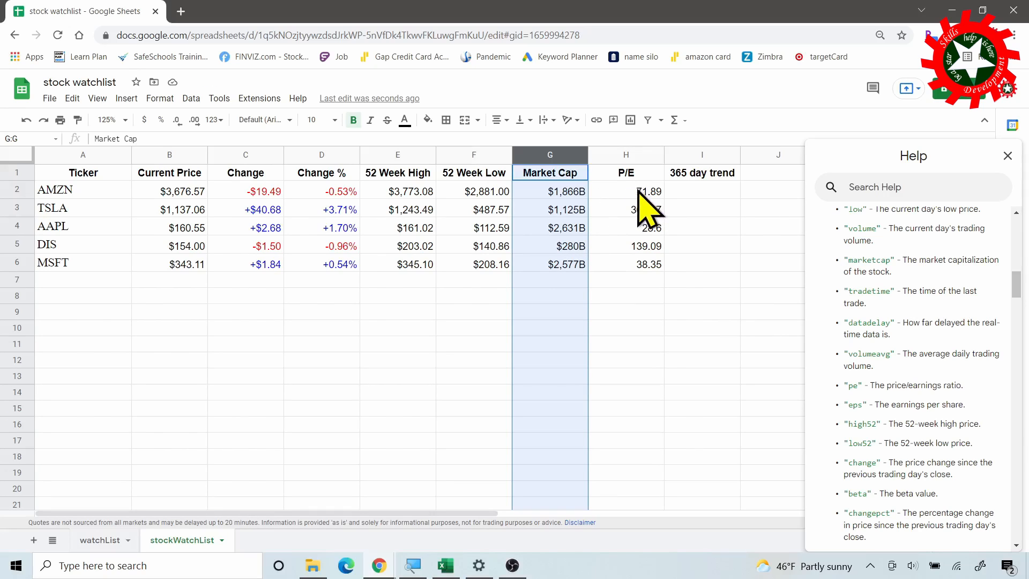
Apply the custom number format #,##0" X" to the P/E column.
left_click(655, 194)
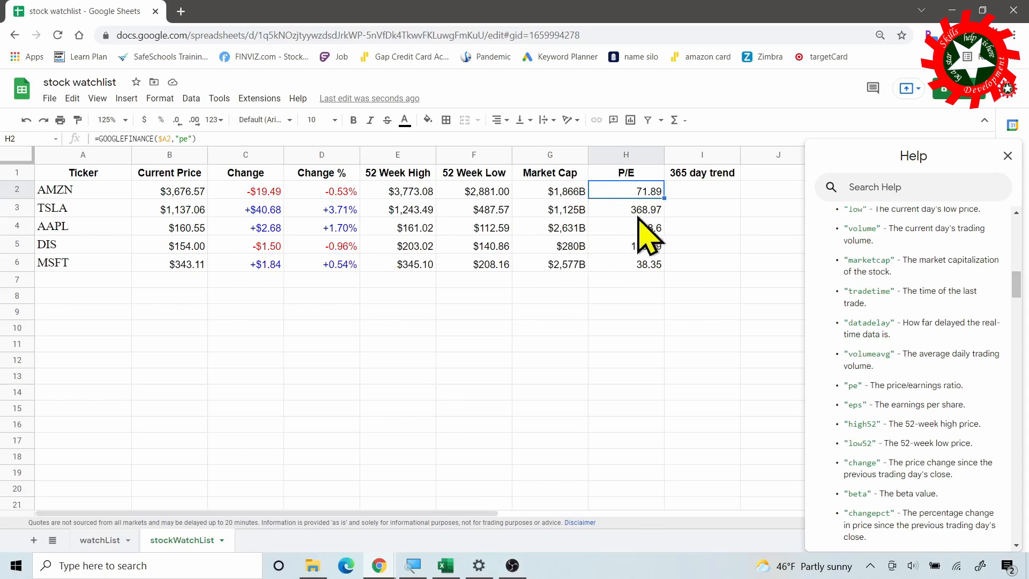
left_click(632, 154)
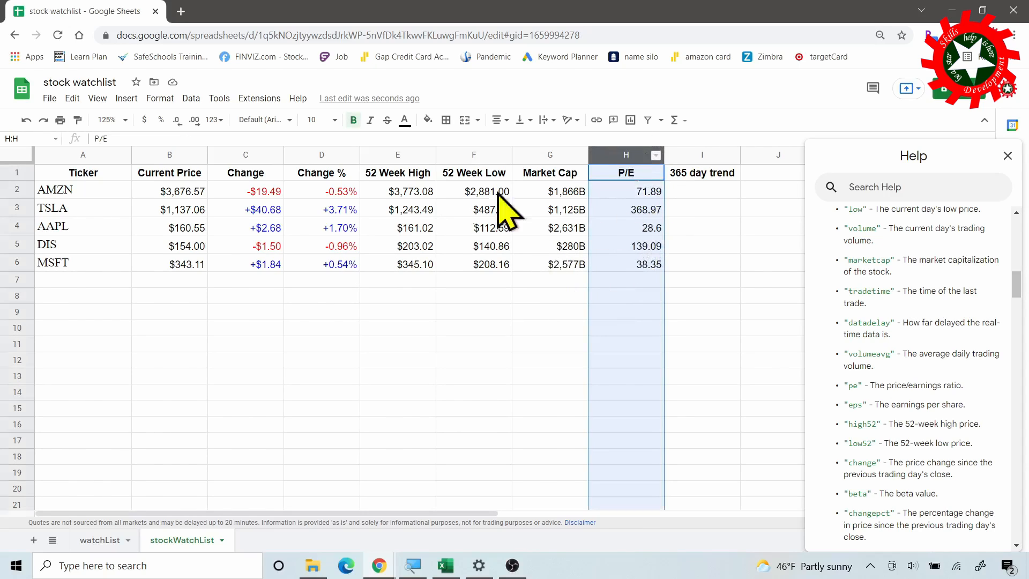
left_click(160, 99)
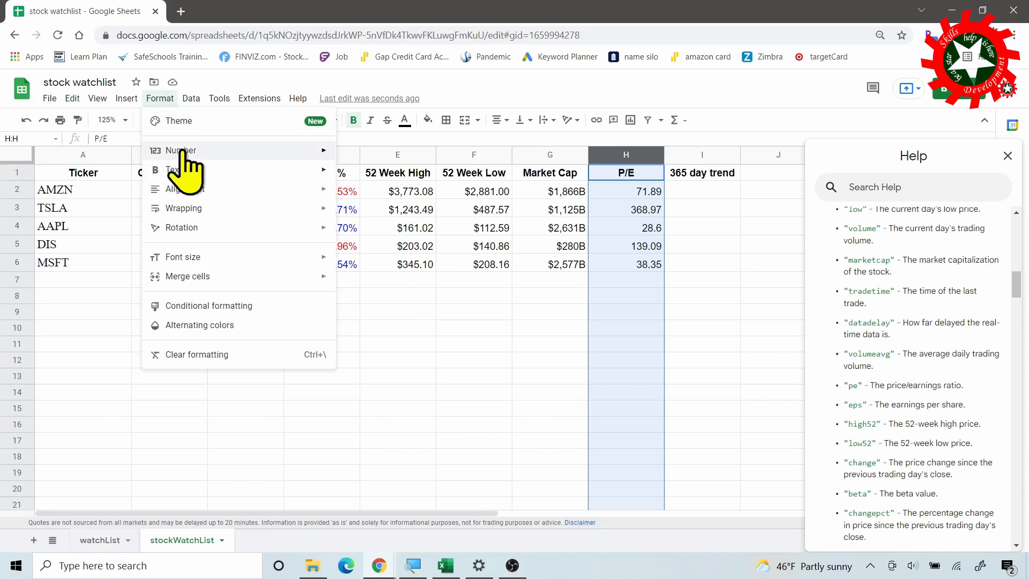
mouse_move(182, 151)
left_click(399, 538)
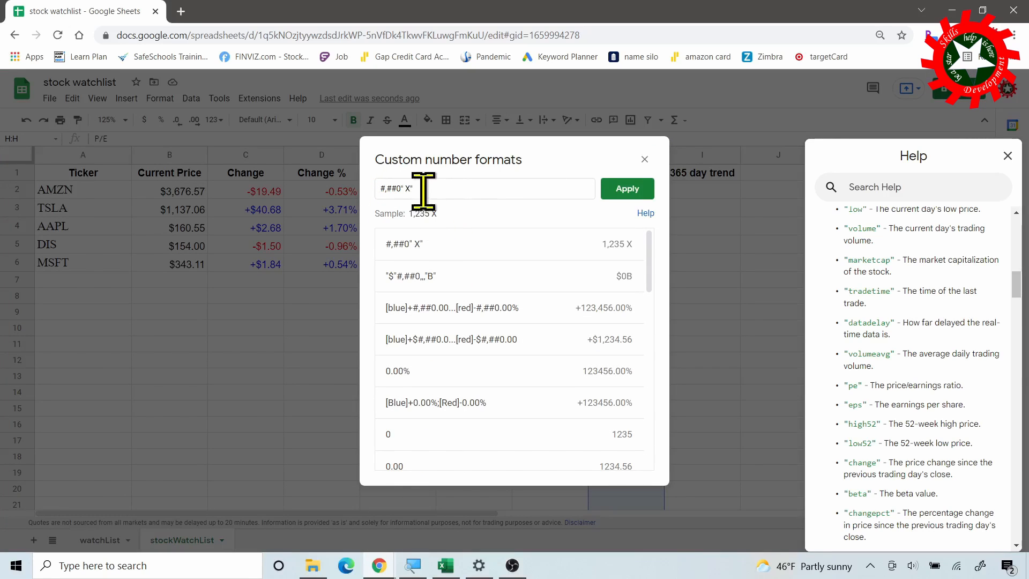
left_click(639, 189)
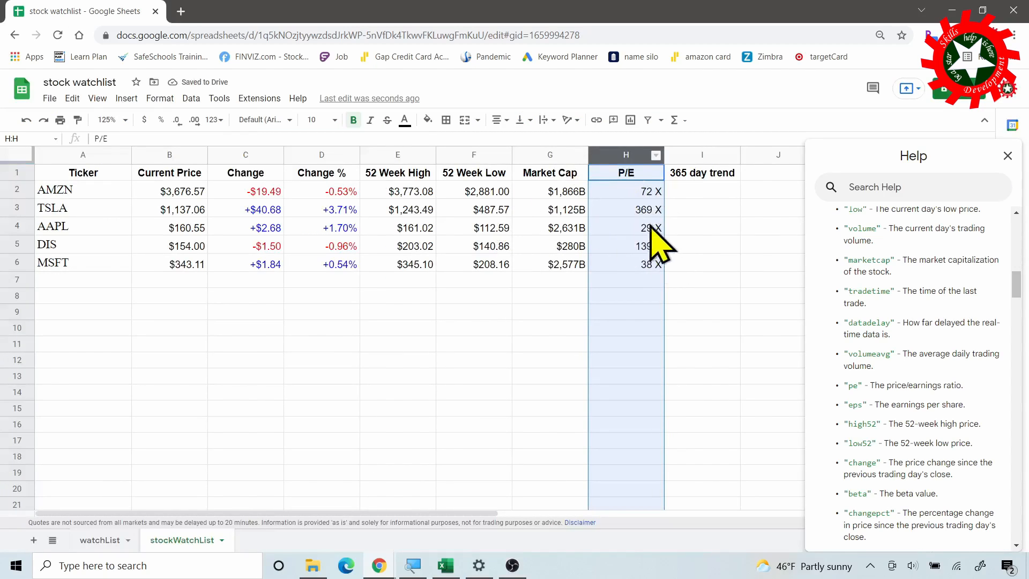
Select cell J2 beside the 365 day trend column and close the Help pane.
left_click(679, 192)
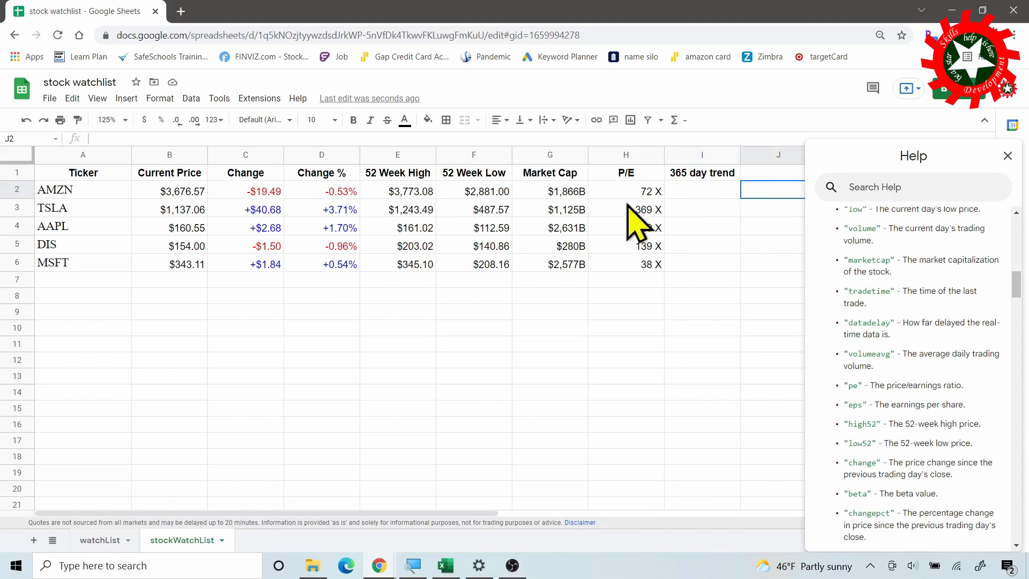
left_click(770, 193)
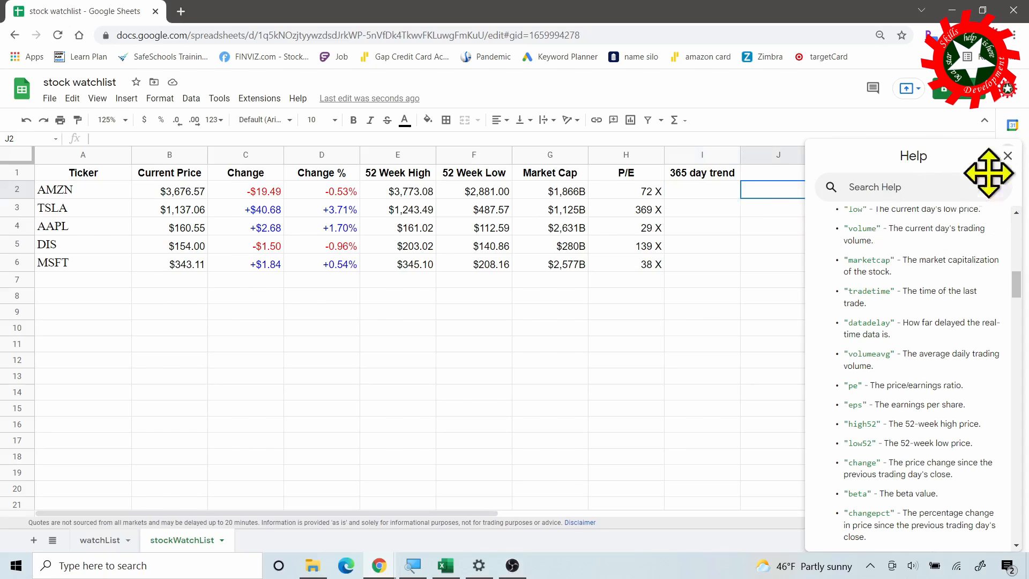
left_click_drag(1017, 284, 1017, 328)
left_click(1008, 156)
Start a GOOGLEFINANCE formula in J2 with ticker A2, attribute "close" and start date TODAY()-365.
type("=GOOGLEFINANCE(")
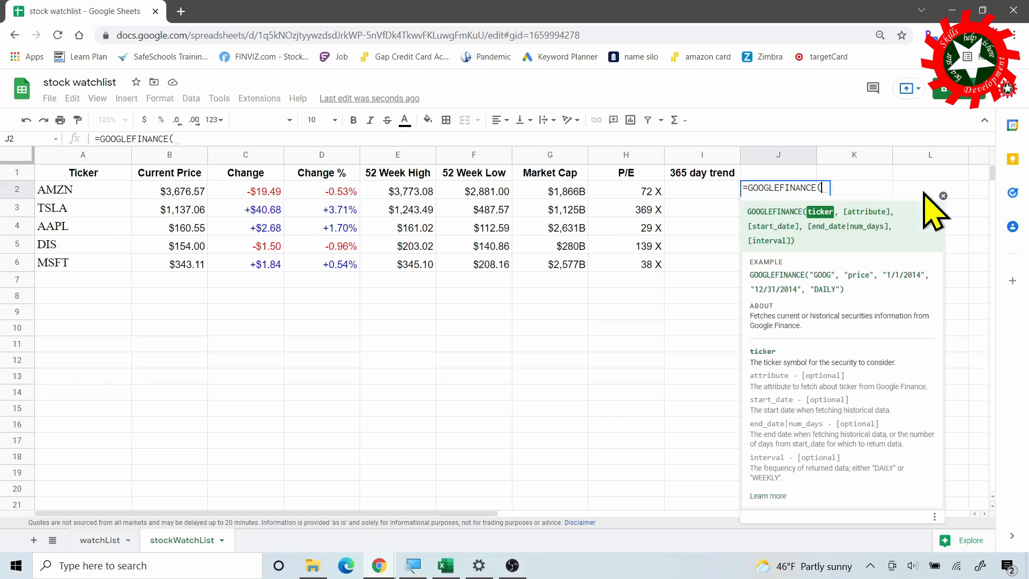
left_click(79, 192)
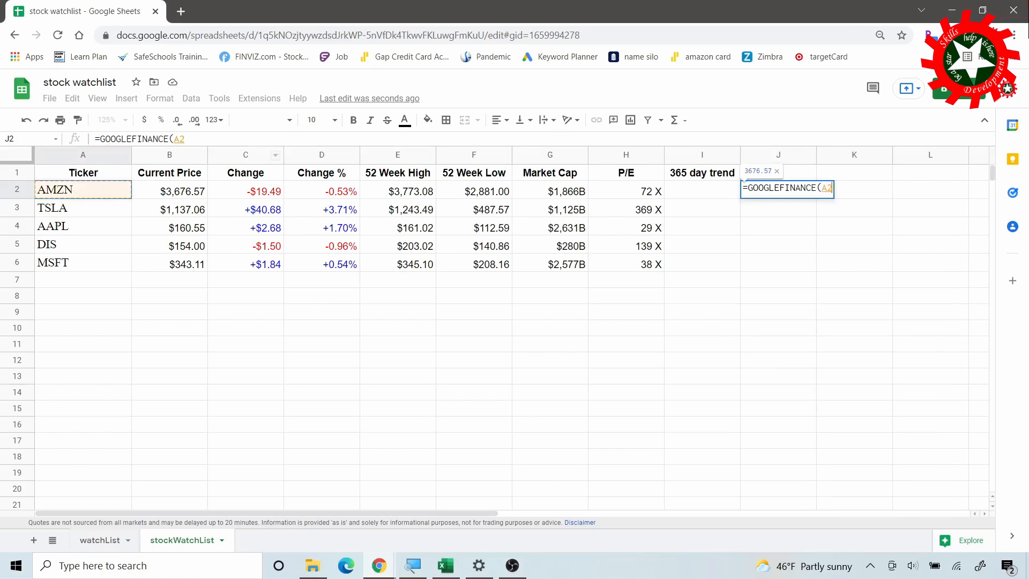
type(",\"close")
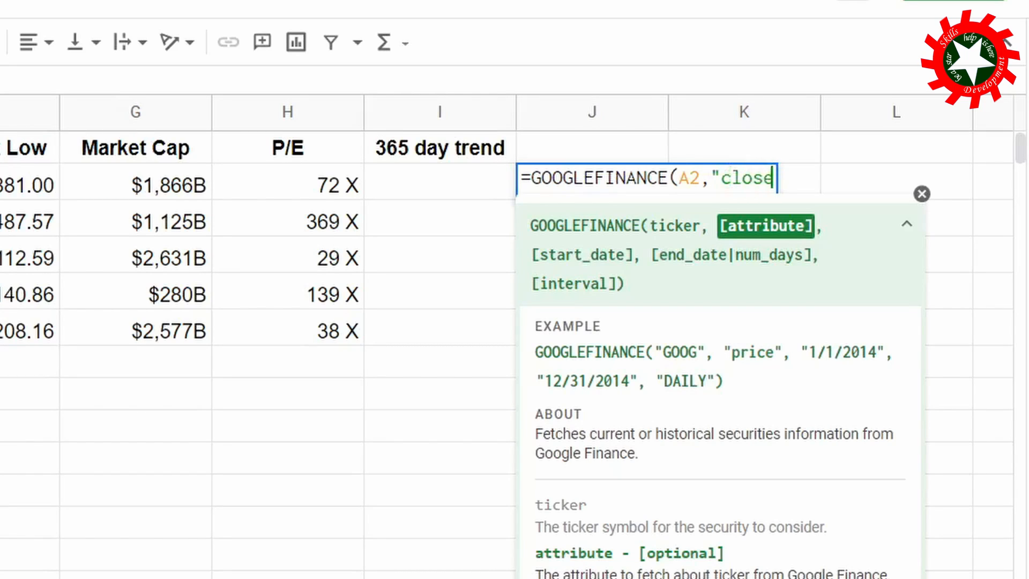
type("\",toda")
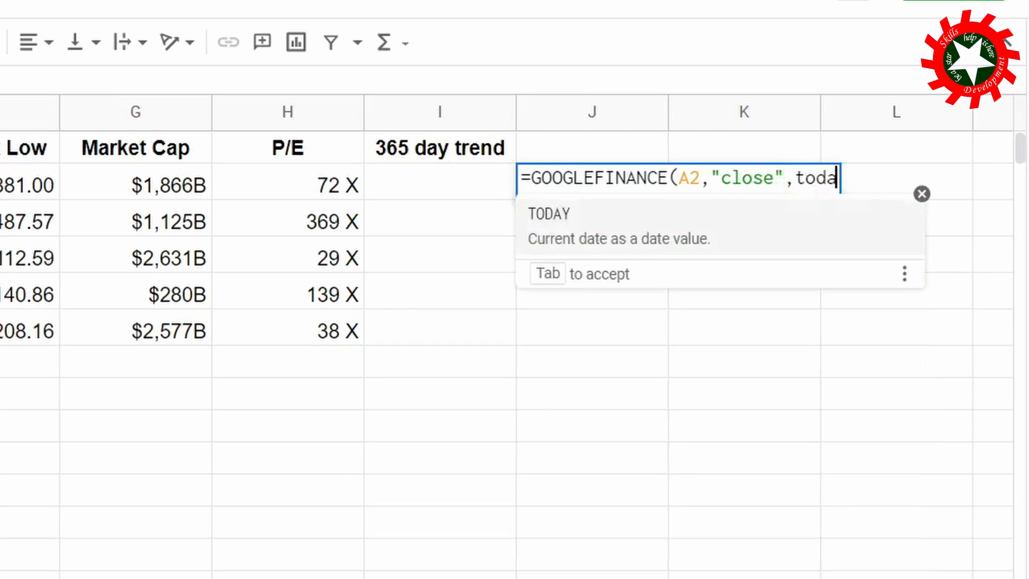
key("Tab")
type(")")
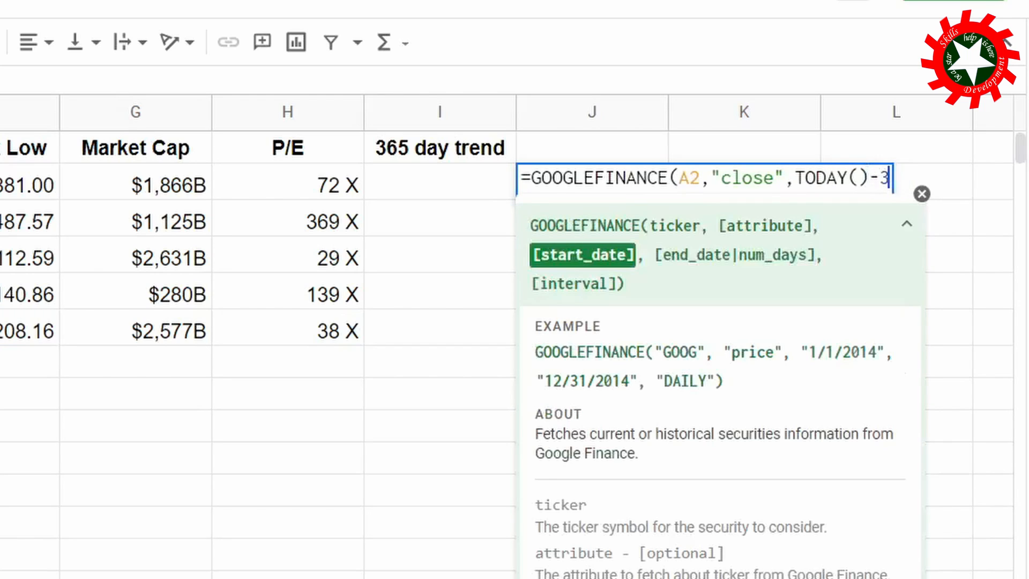
type("-365")
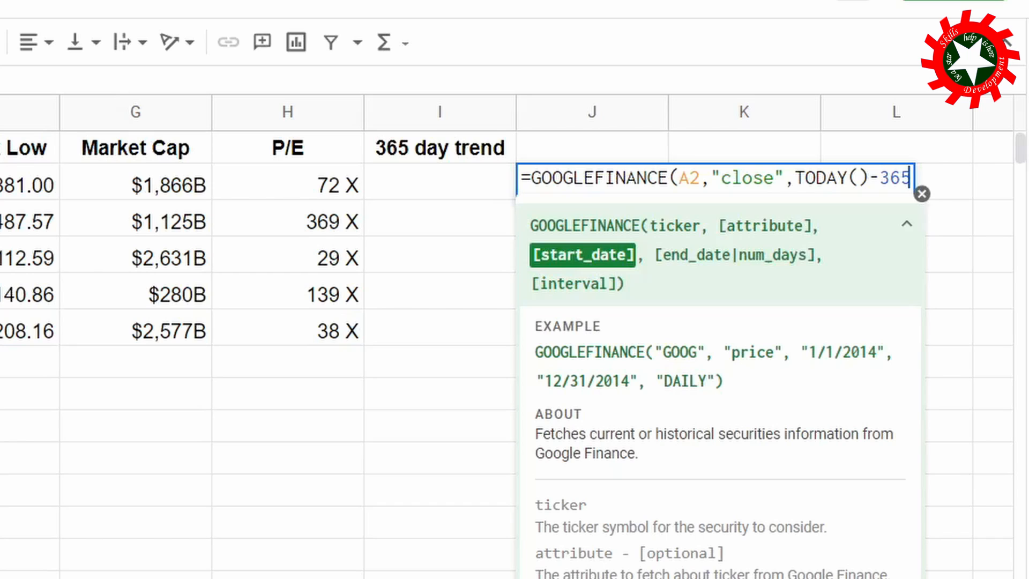
Complete the J2 formula with end date TODAY() and interval 1, and enter it.
type(",")
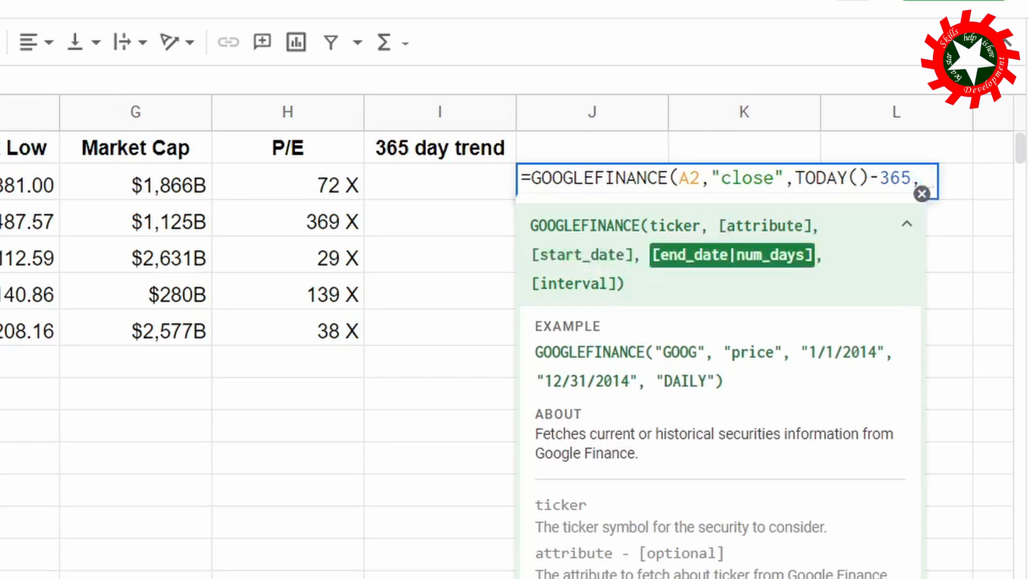
type("toda")
key("Tab")
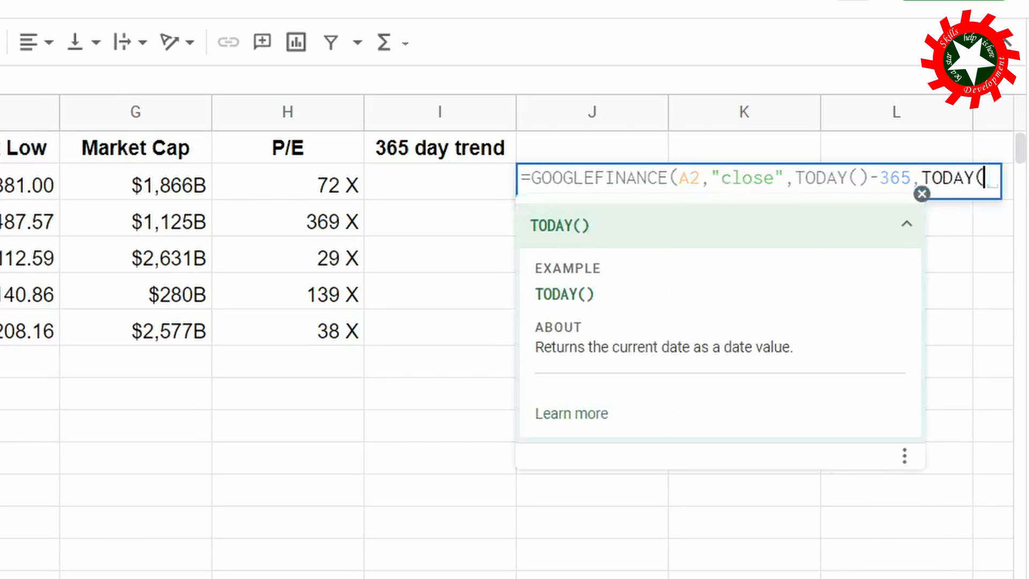
type(")")
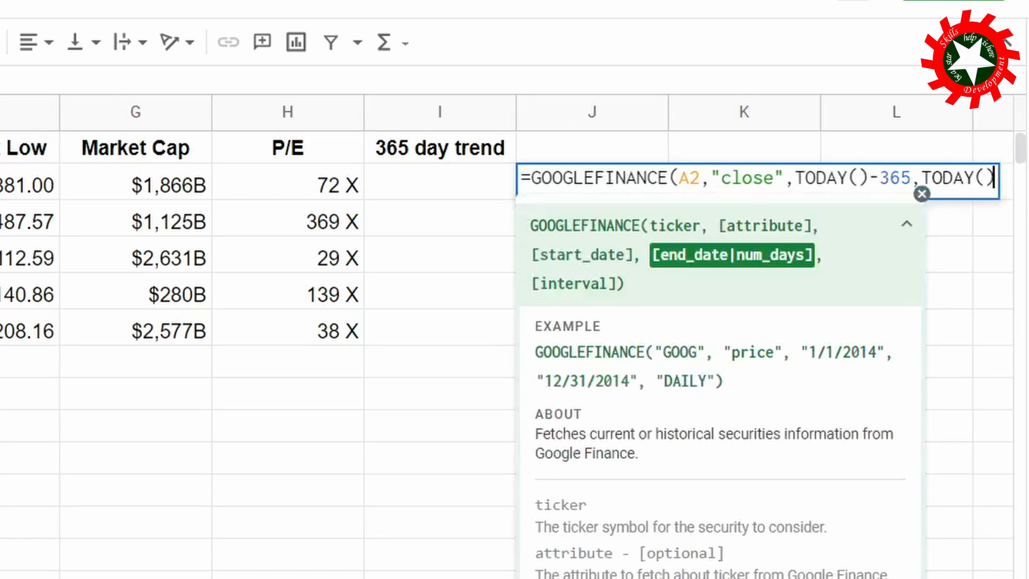
type(",")
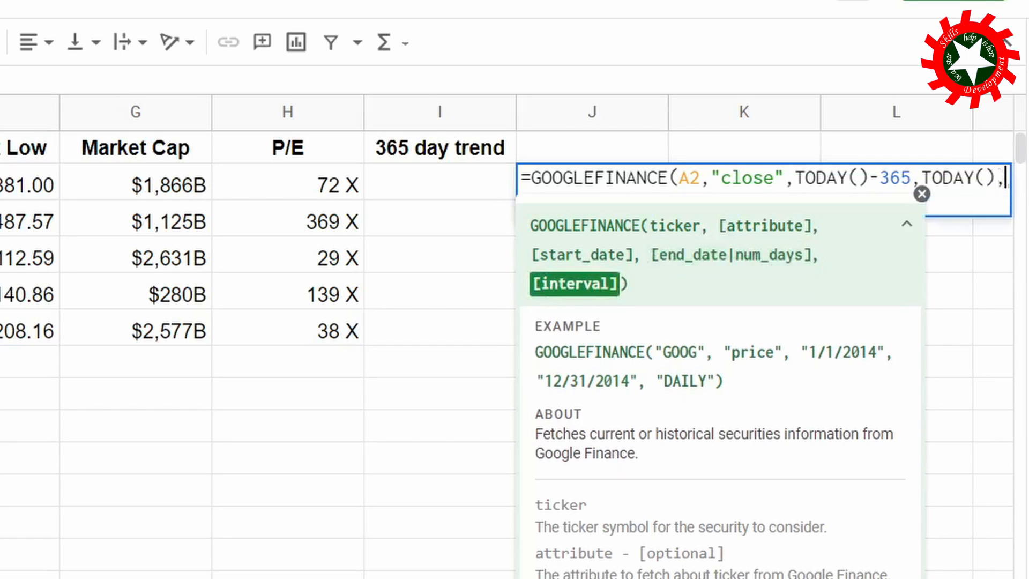
type("1")
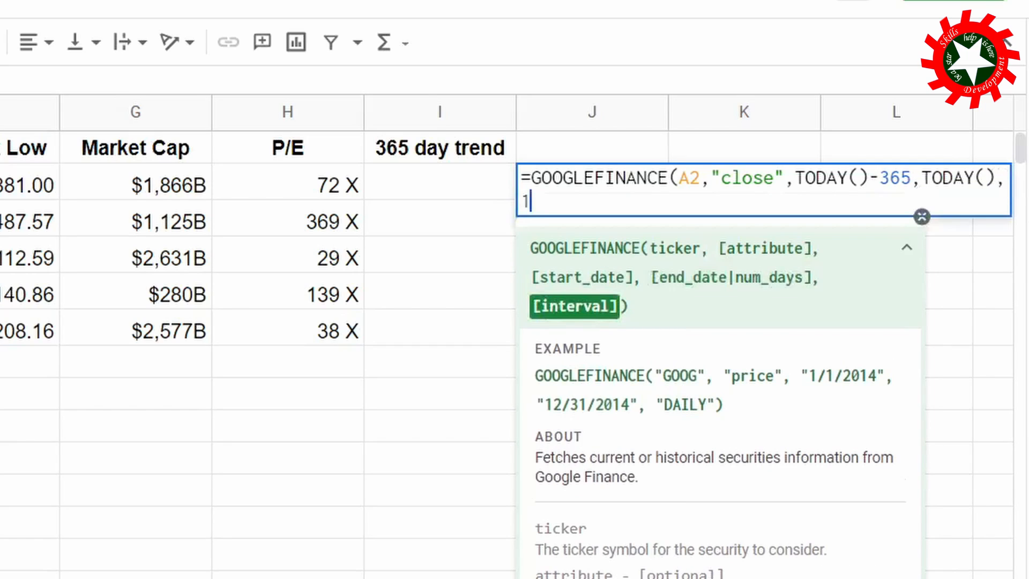
type(")")
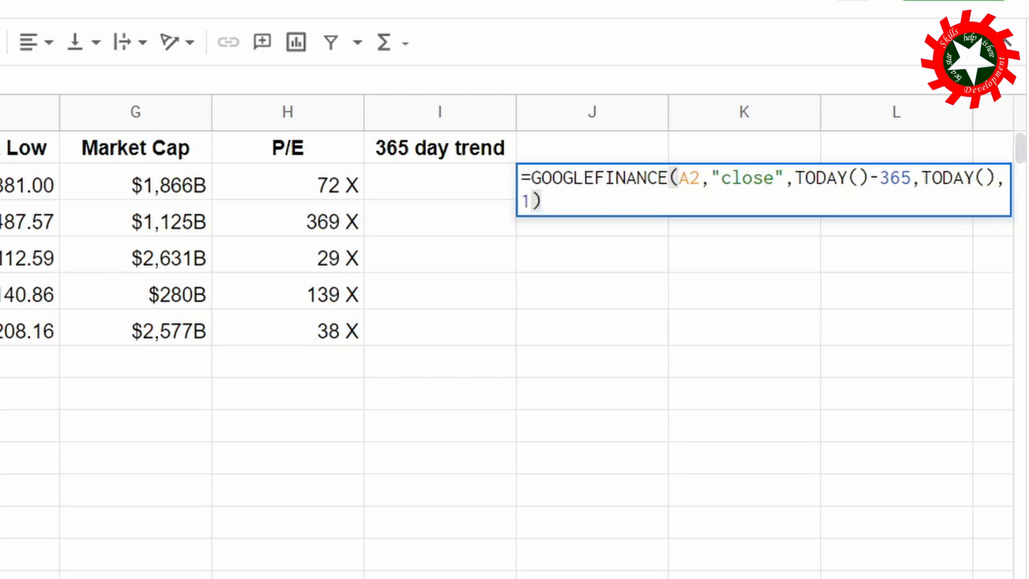
key("Return")
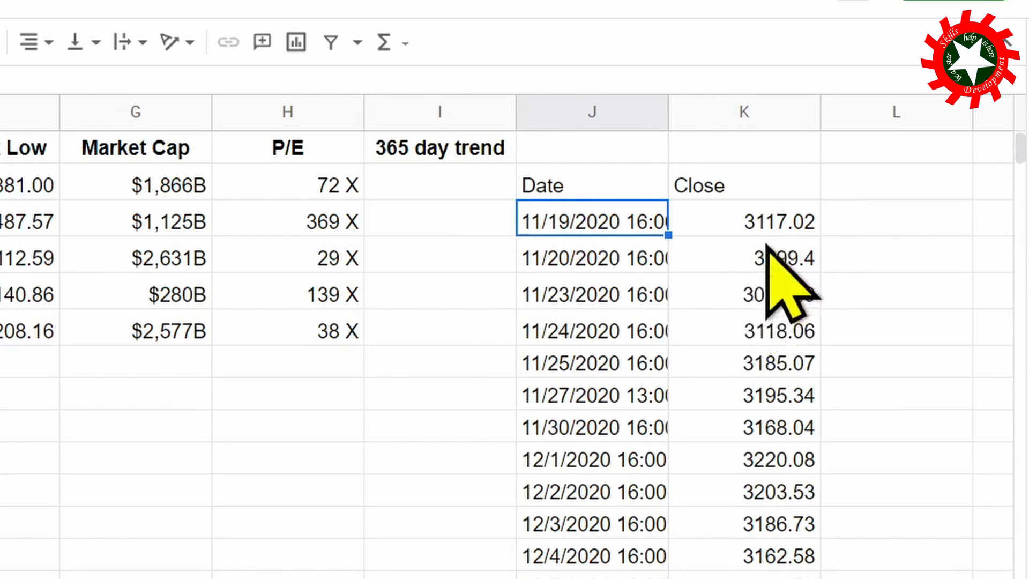
Review the dates and closing prices returned from J2 downward, and look at the finished trend columns on the watchList sheet.
scroll(708, 301, "down", 5)
scroll(708, 300, "down", 8)
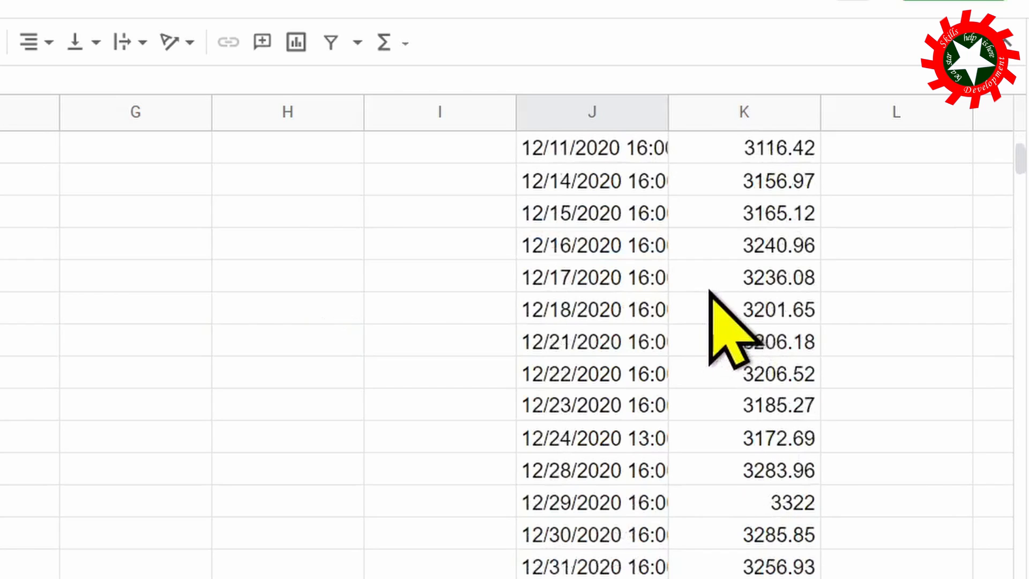
left_click_drag(1021, 166, 1021, 131)
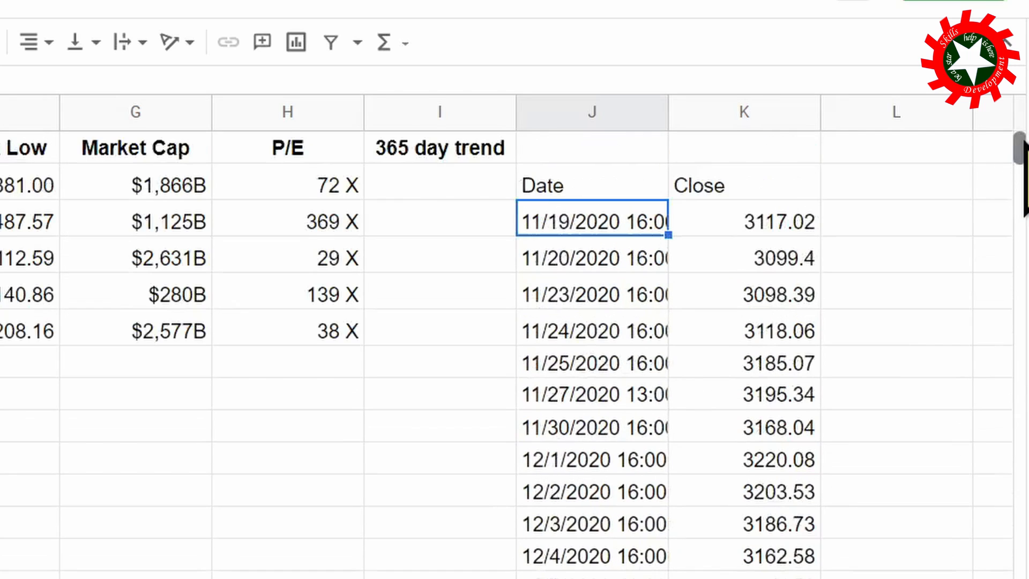
left_click(616, 188)
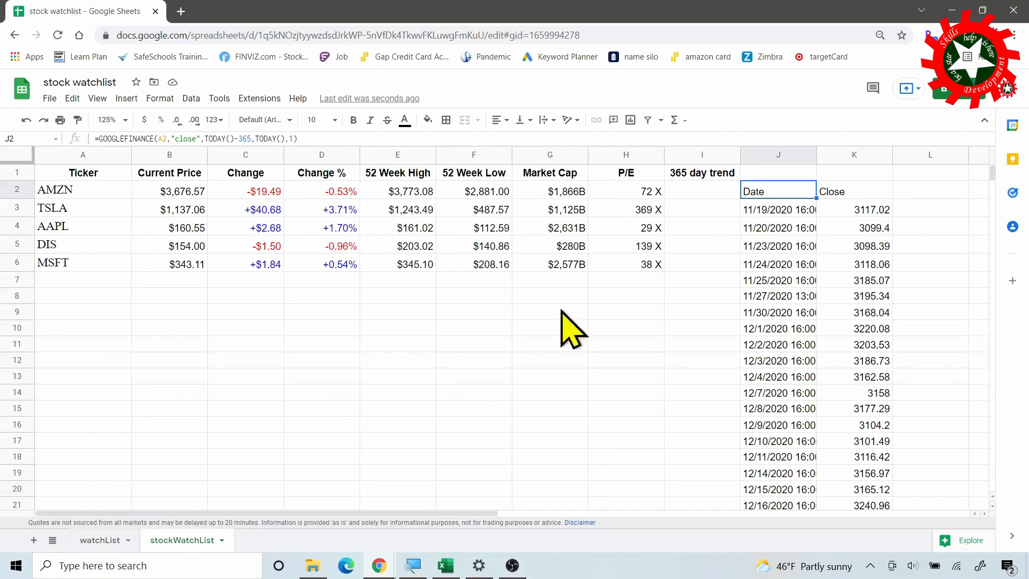
left_click(100, 541)
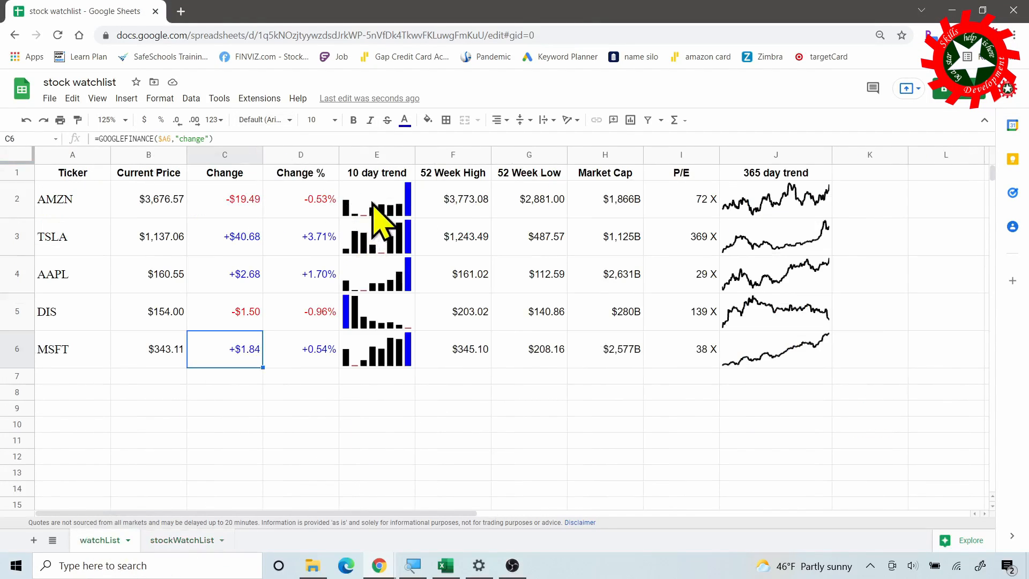
left_click(185, 541)
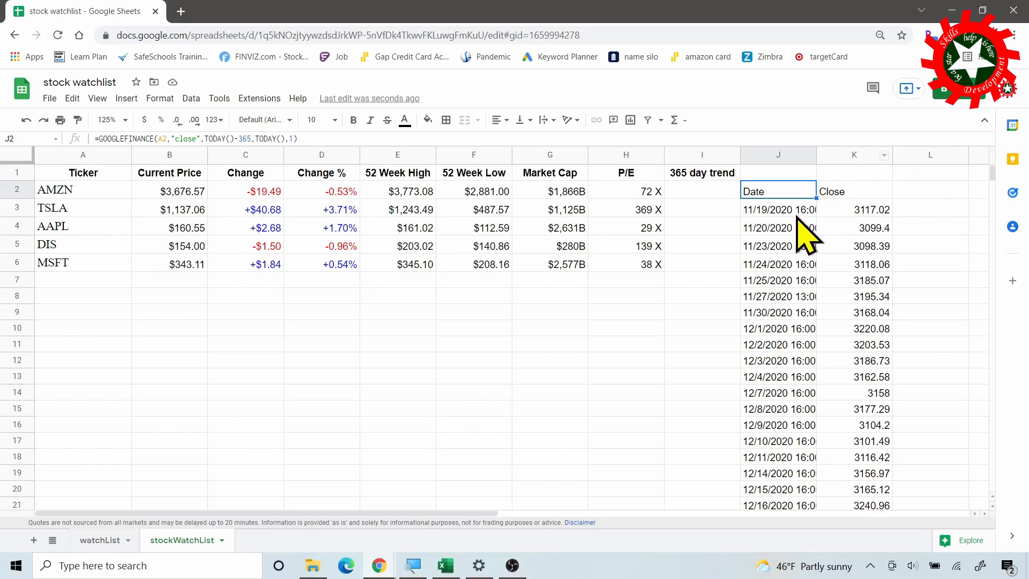
Wrap the GOOGLEFINANCE formula in J2 in an INDEX function as its reference argument, followed by a comma for the row argument.
left_click(103, 138)
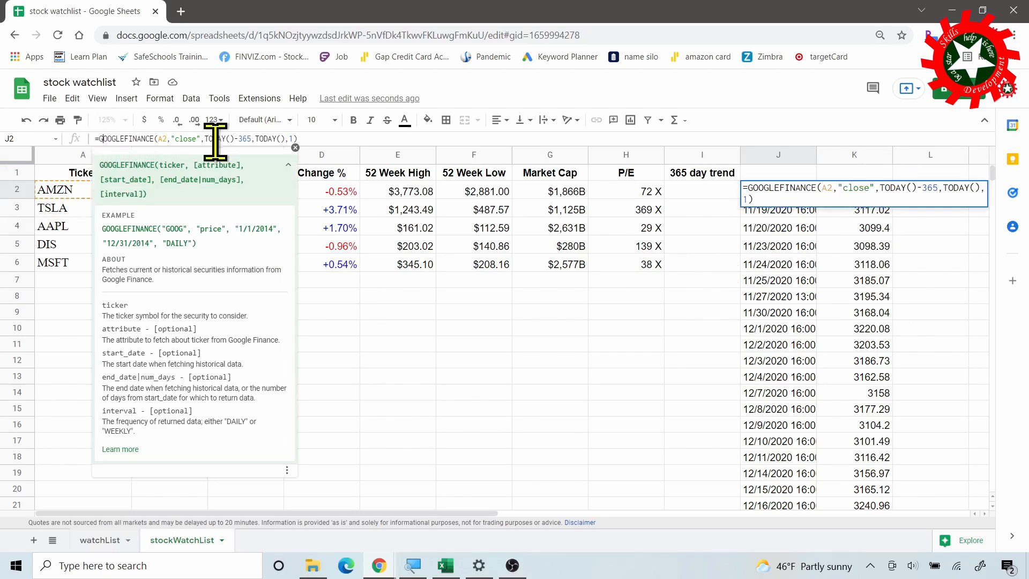
type("Inde")
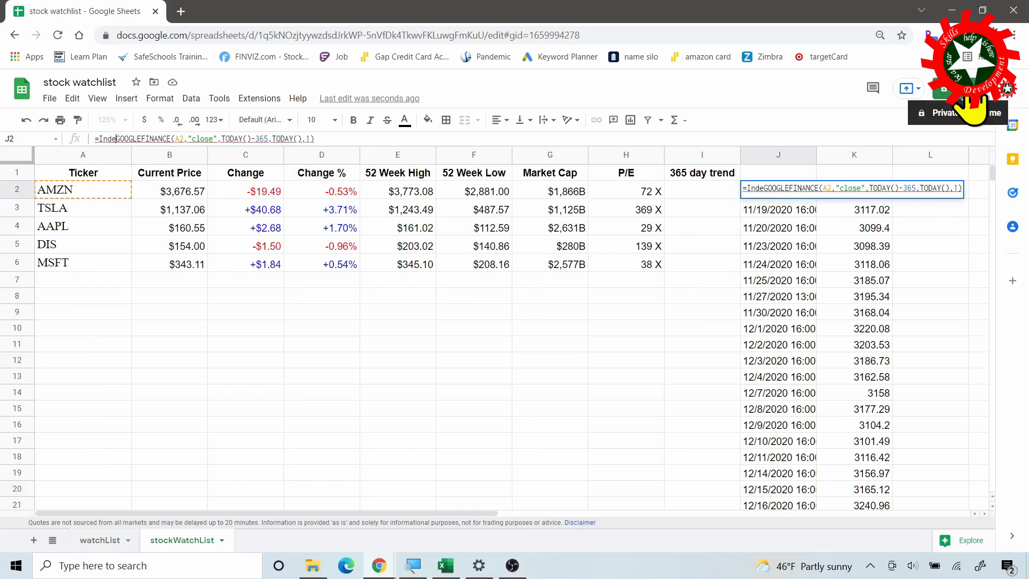
type("x(")
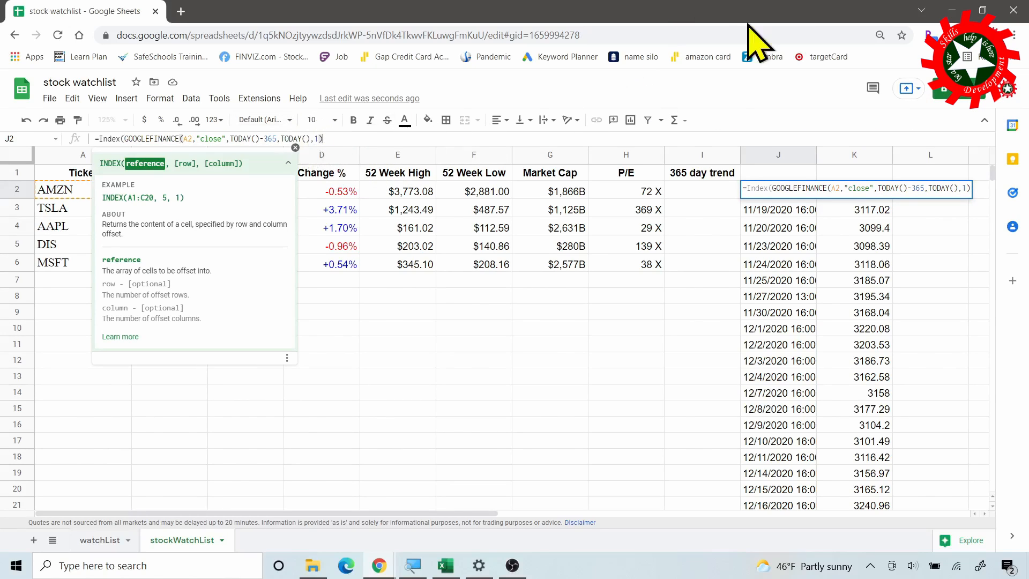
type(",")
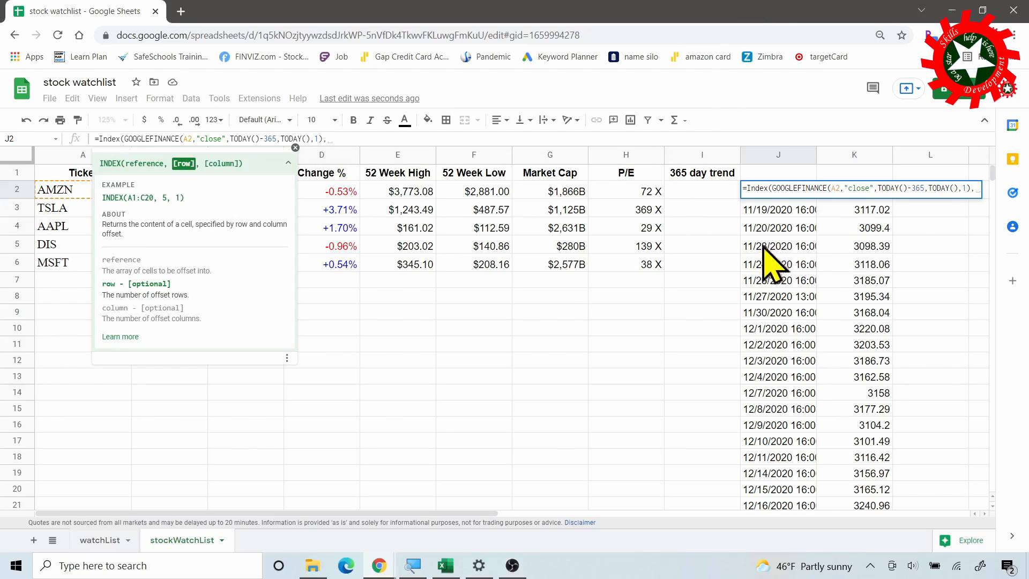
Open the help article for the INDEX function and examine its example formulas and outputs.
left_click(121, 337)
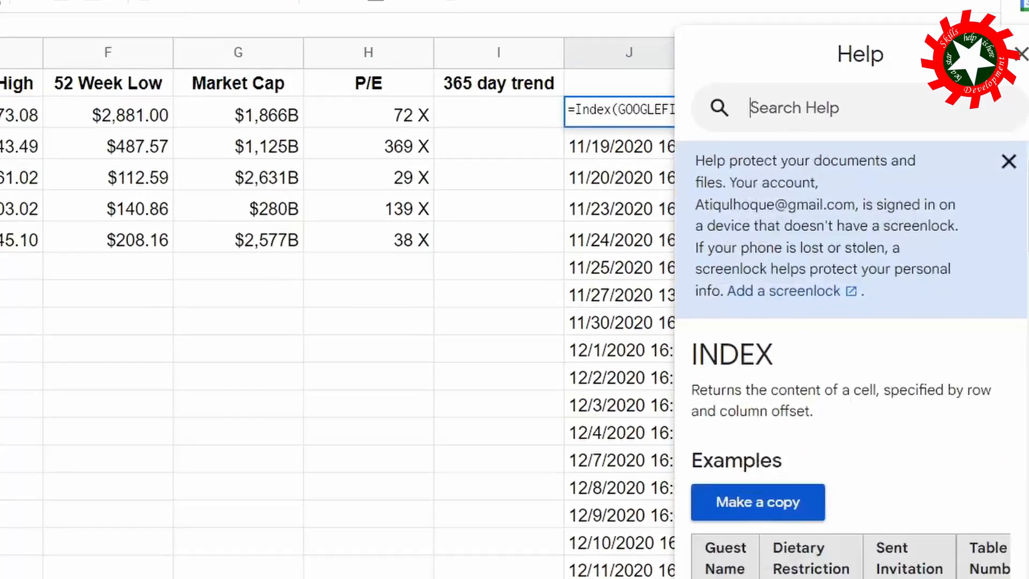
scroll(851, 353, "down", 4)
scroll(851, 354, "up", 1)
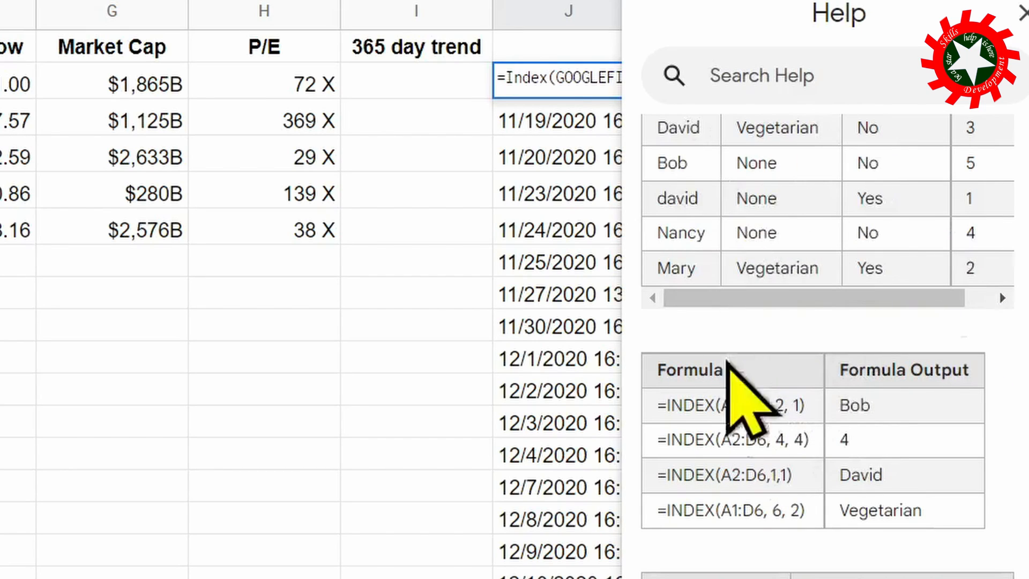
scroll(828, 346, "up", 1)
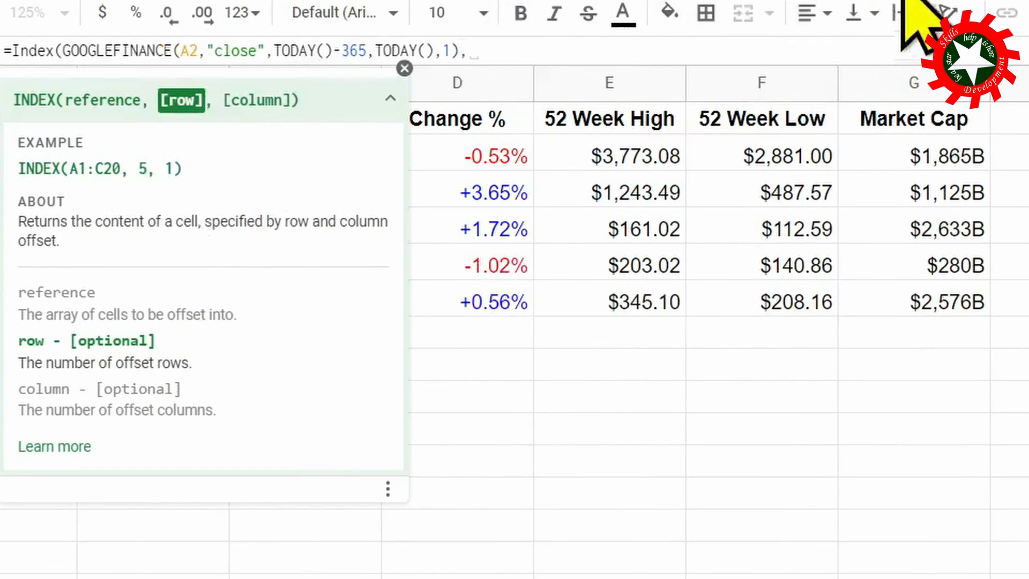
Complete the INDEX formula in J2 with an empty row argument and column 2, enter it, and close the Help pane.
left_click(518, 46)
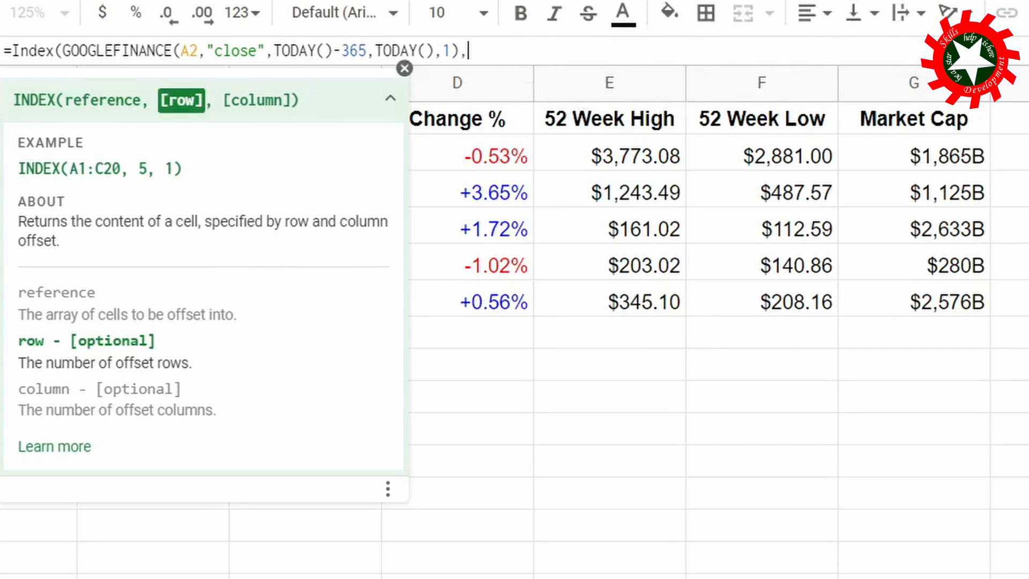
type(",")
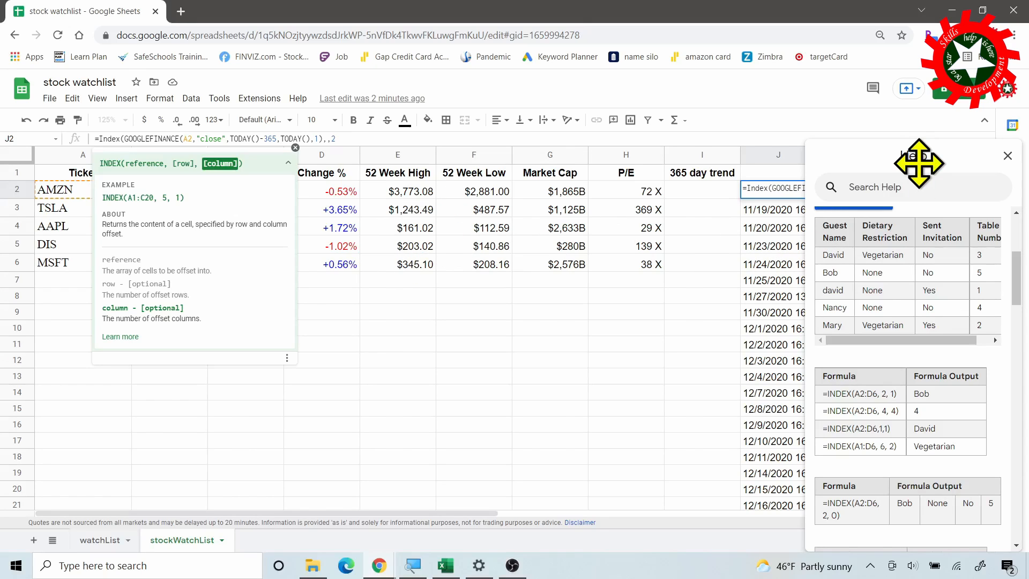
type("2)")
key("Return")
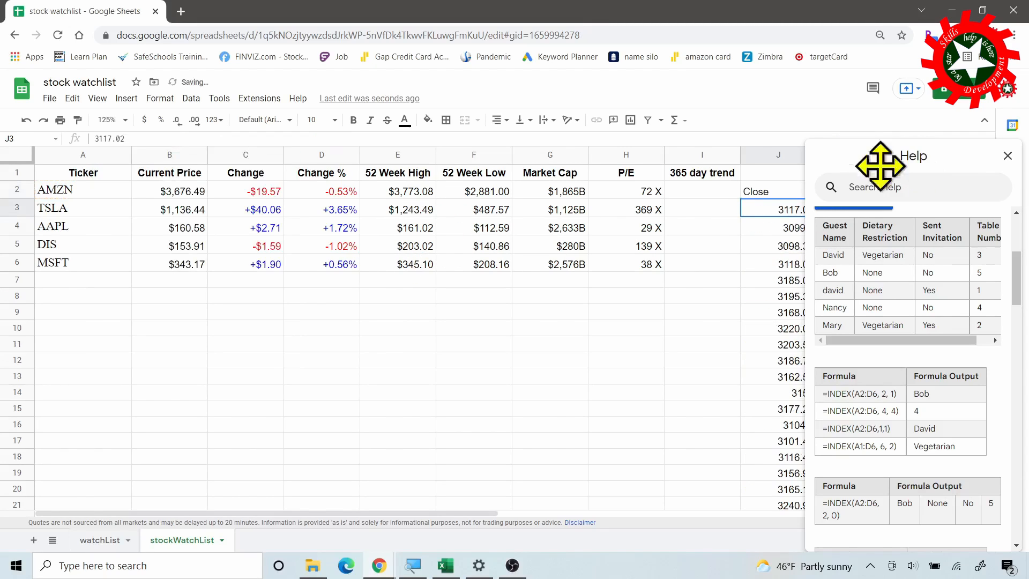
left_click(1008, 156)
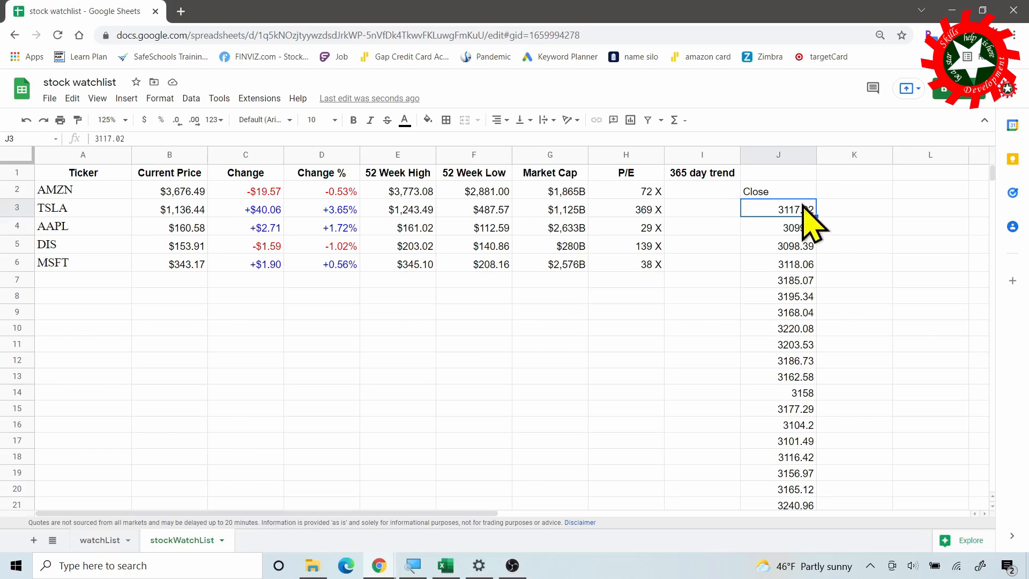
Copy the INDEX formula text from J2 without its equals sign and leave the cell unedited.
left_click(783, 192)
left_click_drag(342, 139, 111, 140)
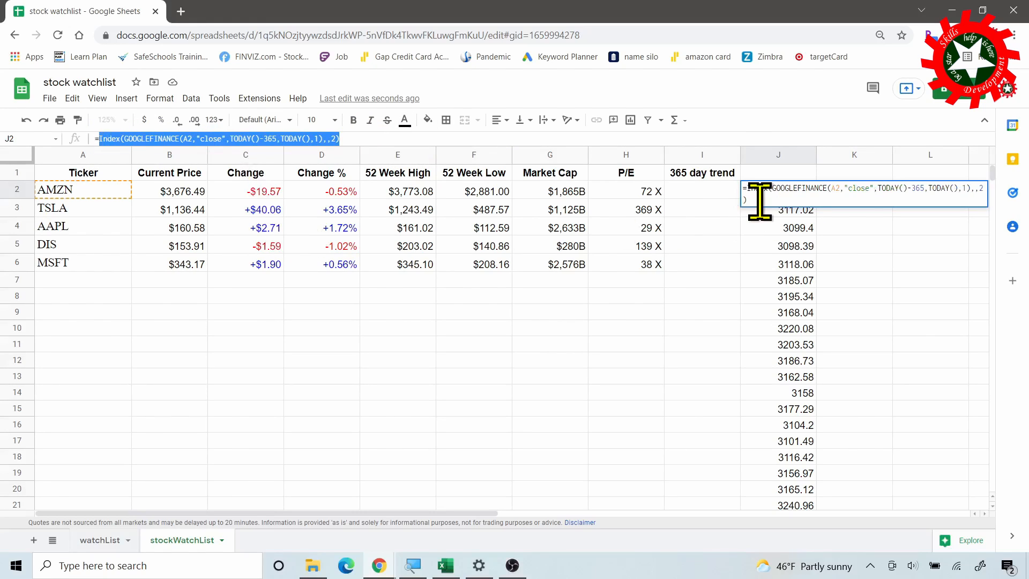
key("Escape")
Enter a SPARKLINE formula in I2 using the copied INDEX(GOOGLEFINANCE) expression as its data, and delete the helper formula in J2.
left_click(691, 191)
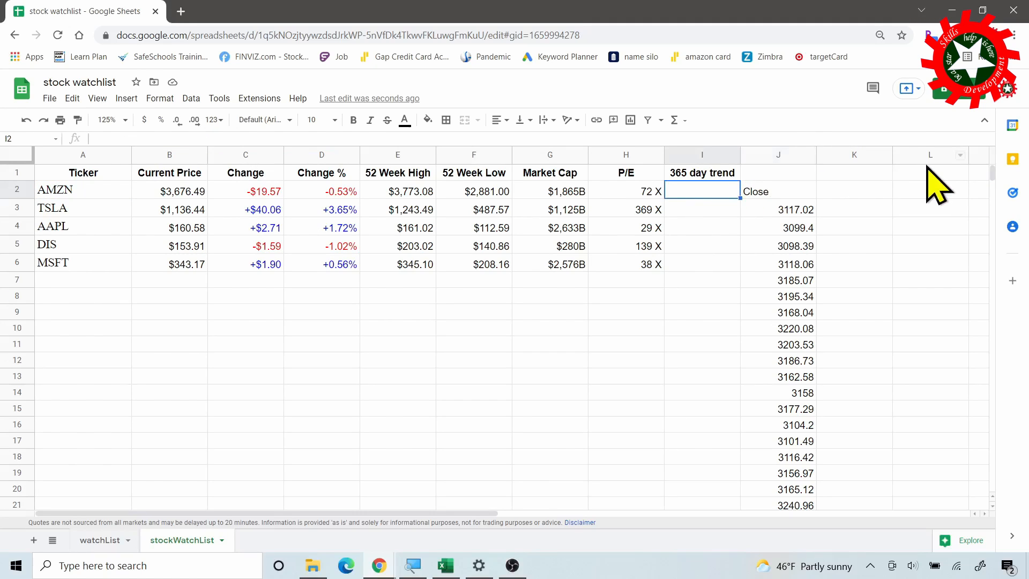
type("=spar")
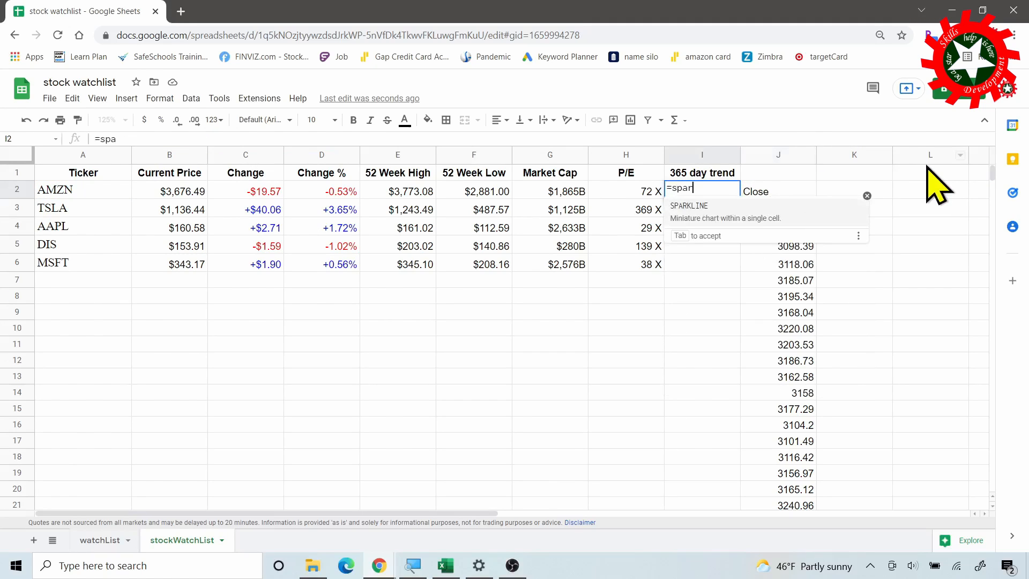
key("Tab")
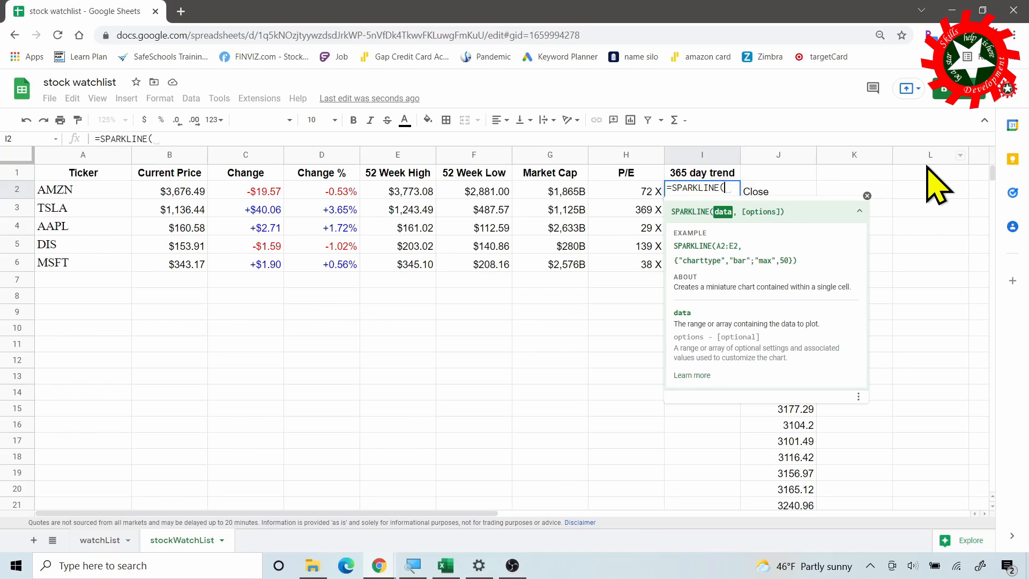
type("Index(GOOGLEFINANCE(A2,\"close\",TODAY()-365,TODAY(),1),,2)")
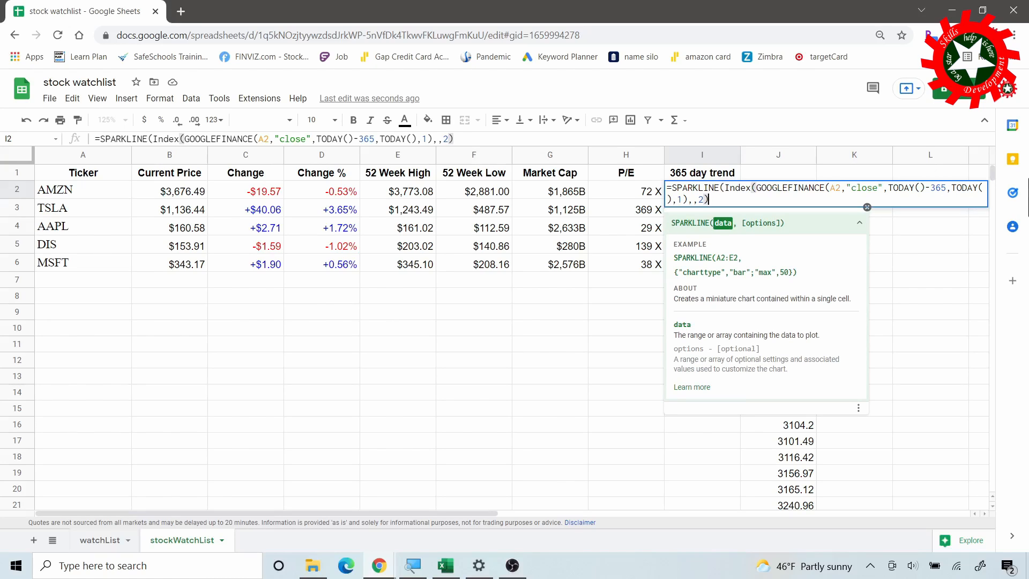
type(")")
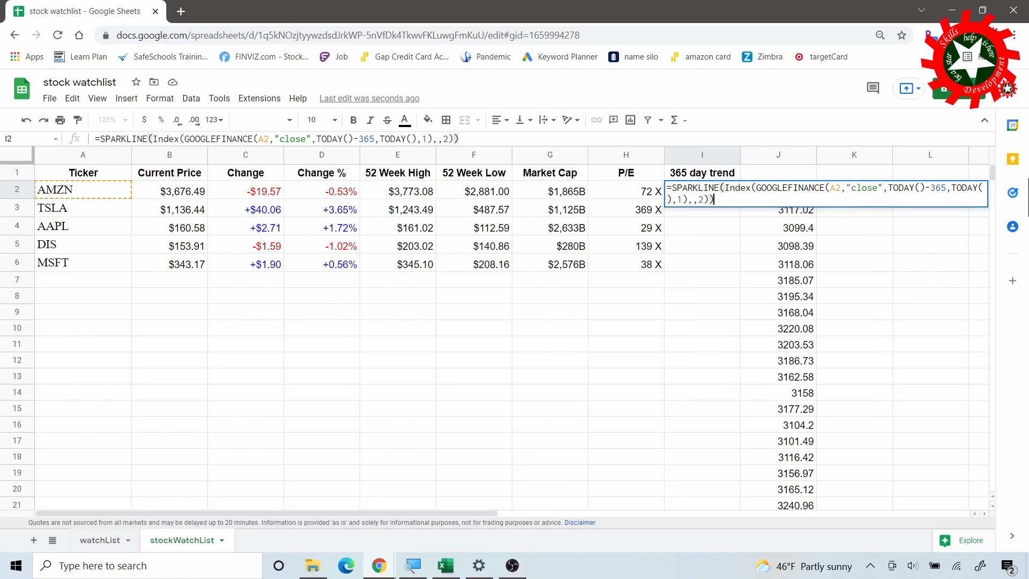
key("Return")
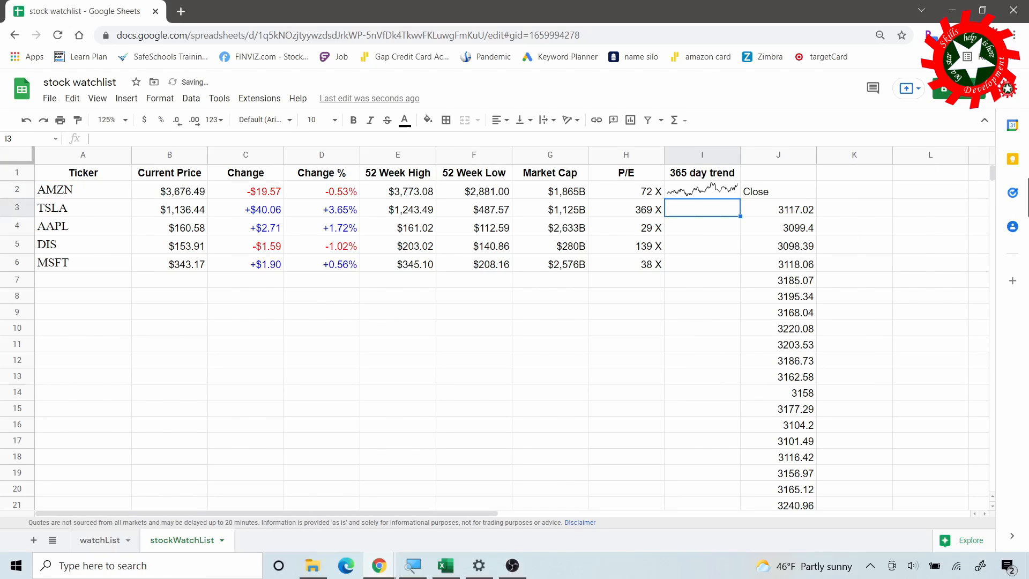
left_click(775, 194)
key("Delete")
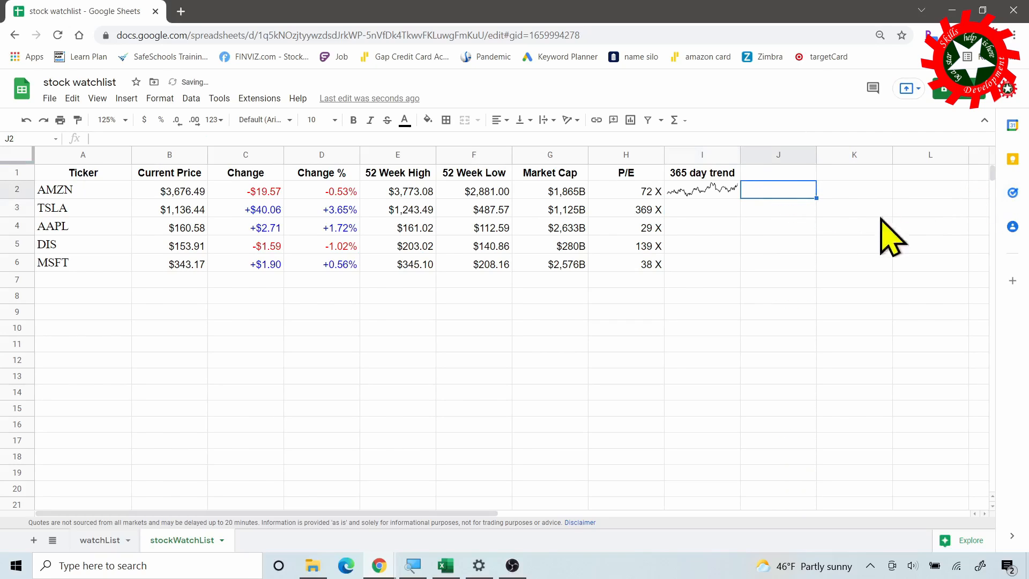
Add an empty options array {} as the second argument of the SPARKLINE formula in I2.
left_click(702, 194)
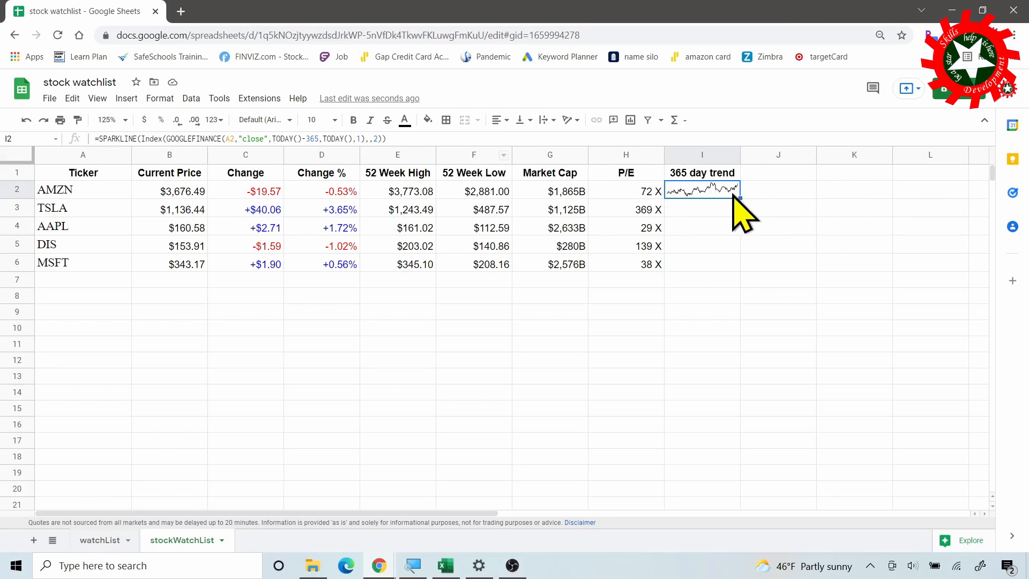
left_click(382, 137)
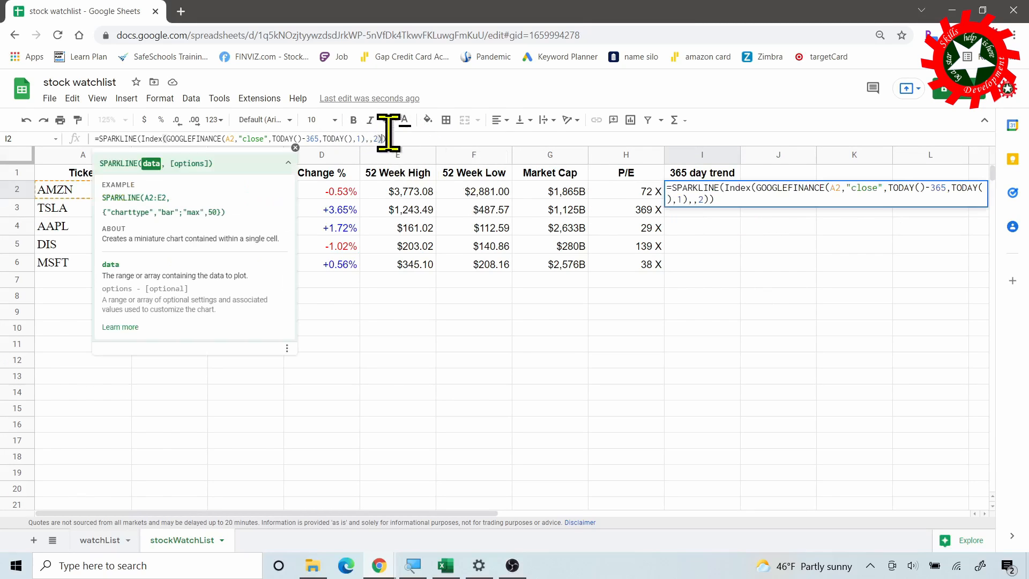
type(", ")
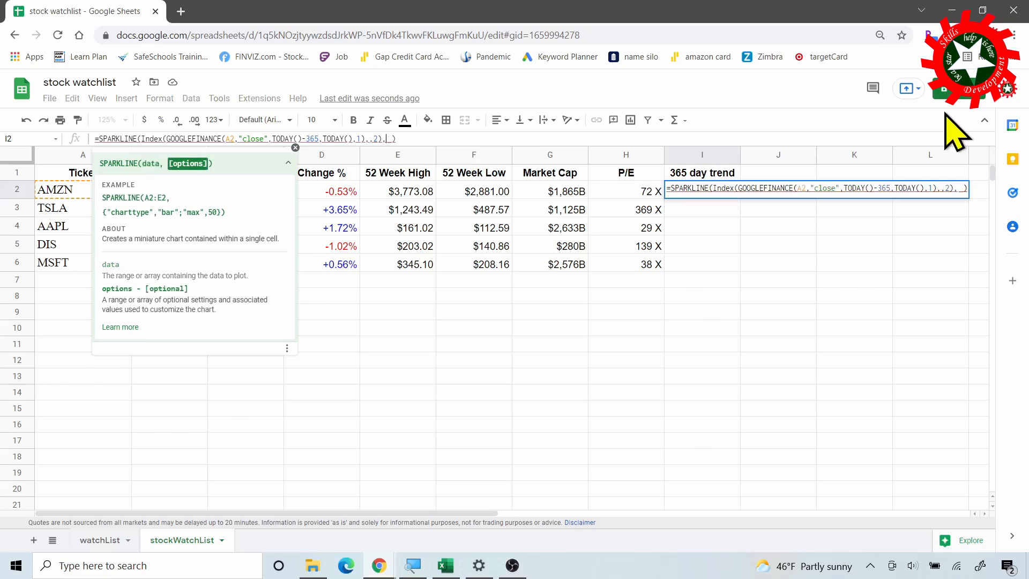
type("{}")
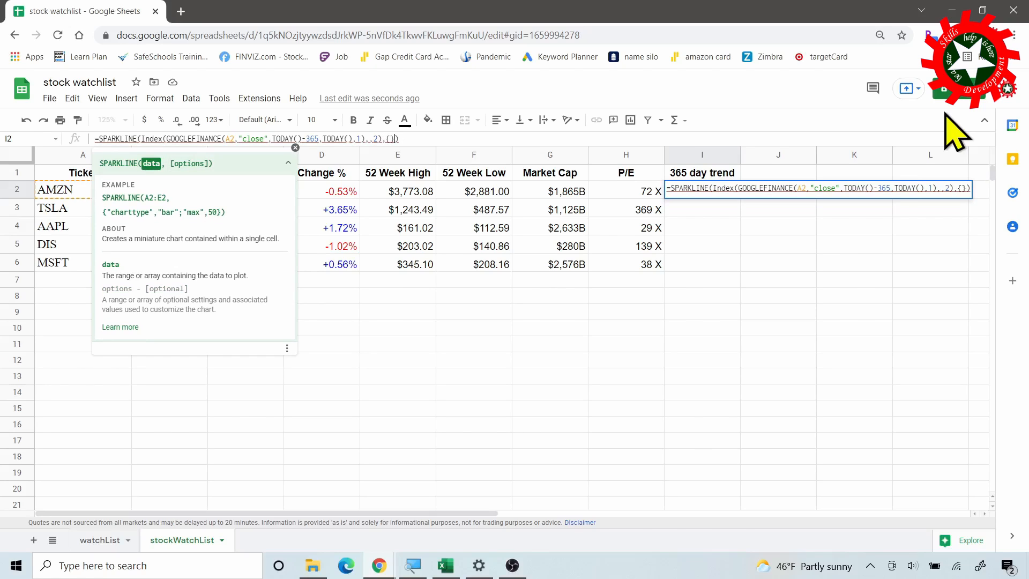
left_click(389, 139)
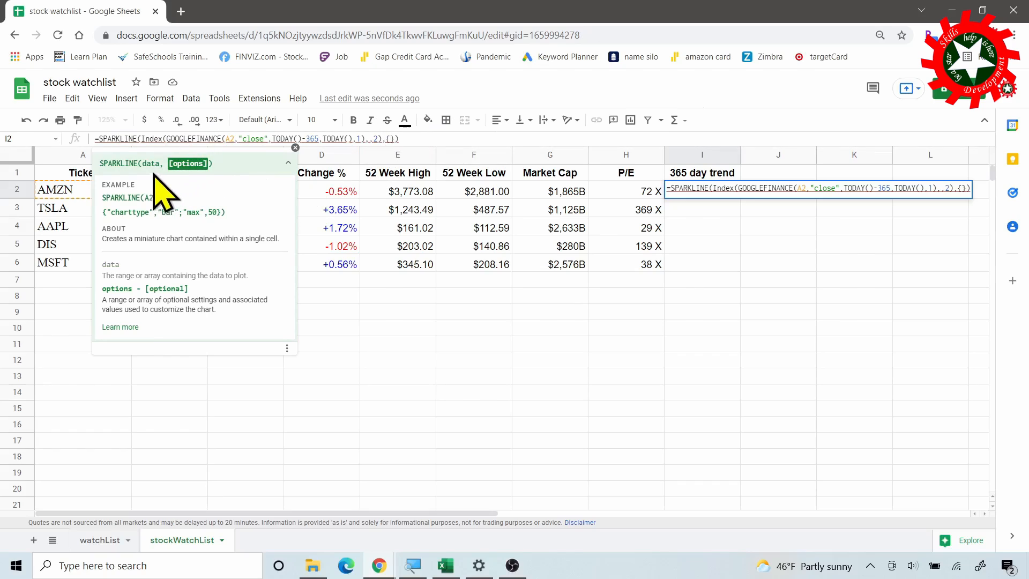
Check the line chart options in the SPARKLINE help, and enter the option "linewidth",2 in the I2 formula's braces.
left_click(120, 327)
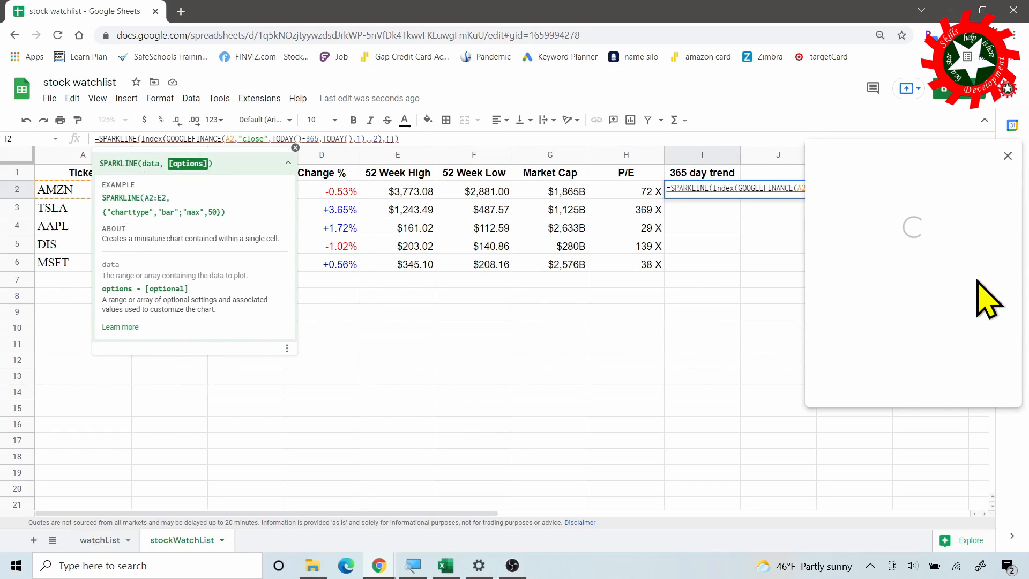
left_click_drag(1021, 247, 1025, 353)
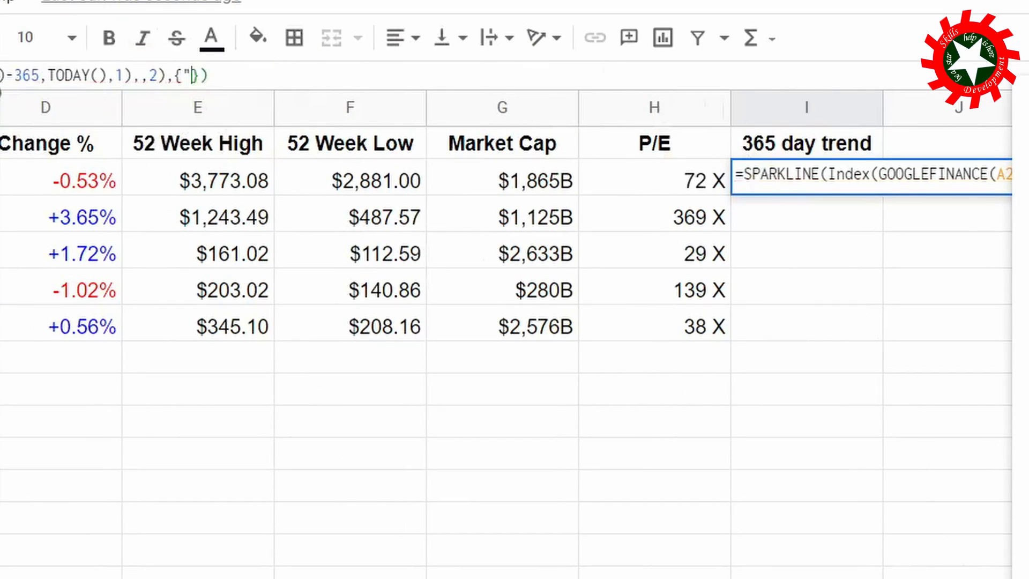
type("inewidth")
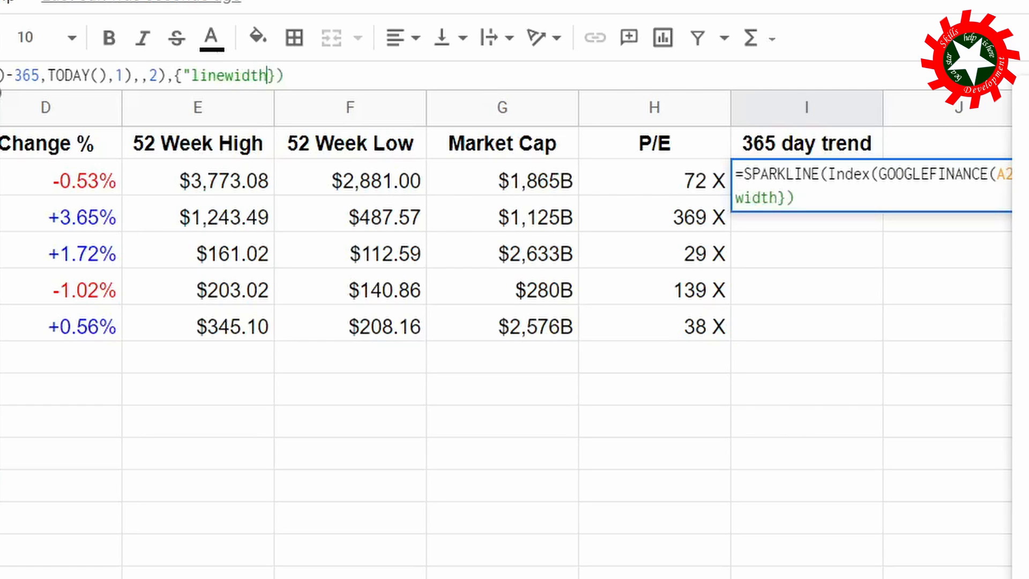
type("\"")
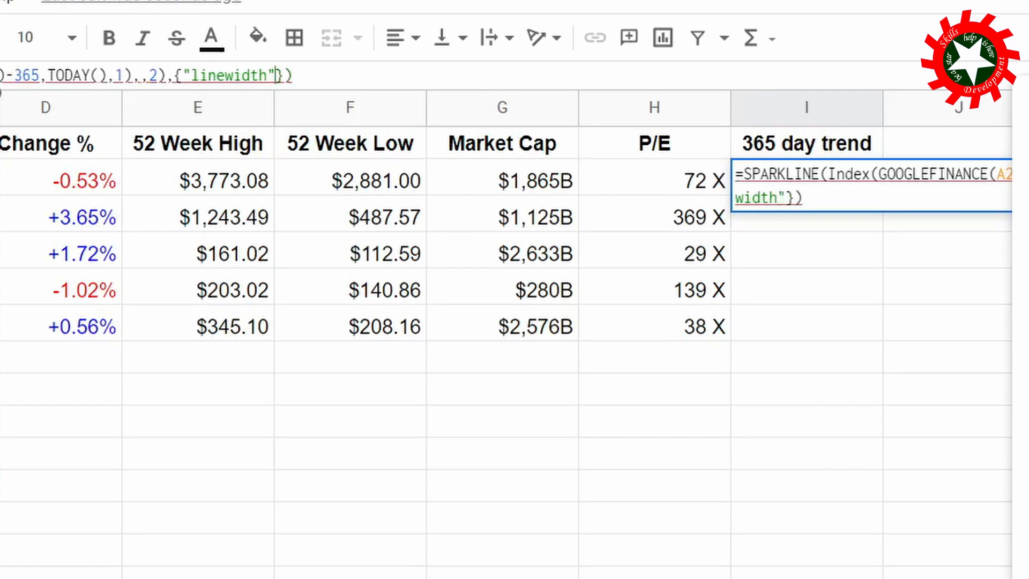
type(",2")
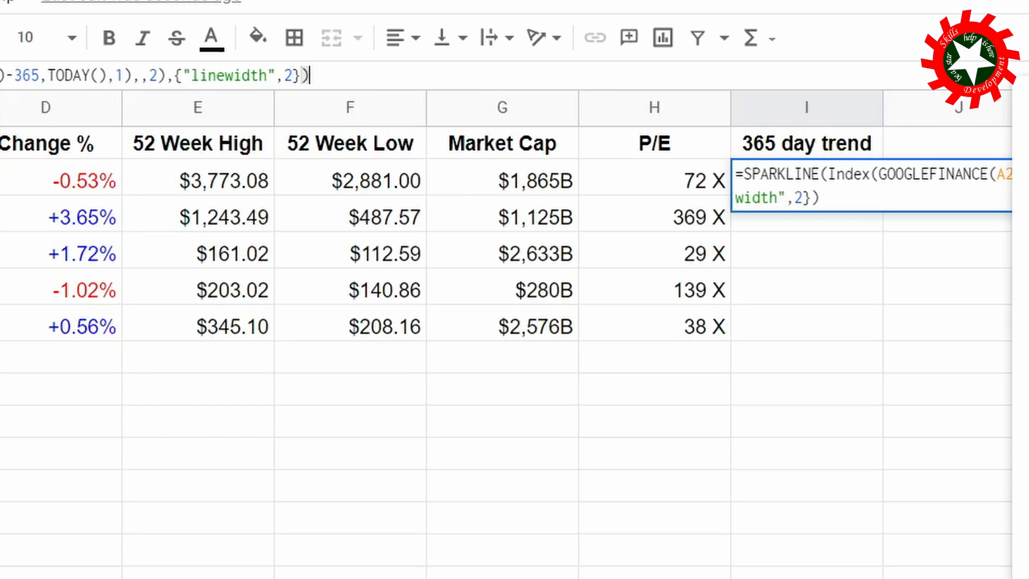
key("Return")
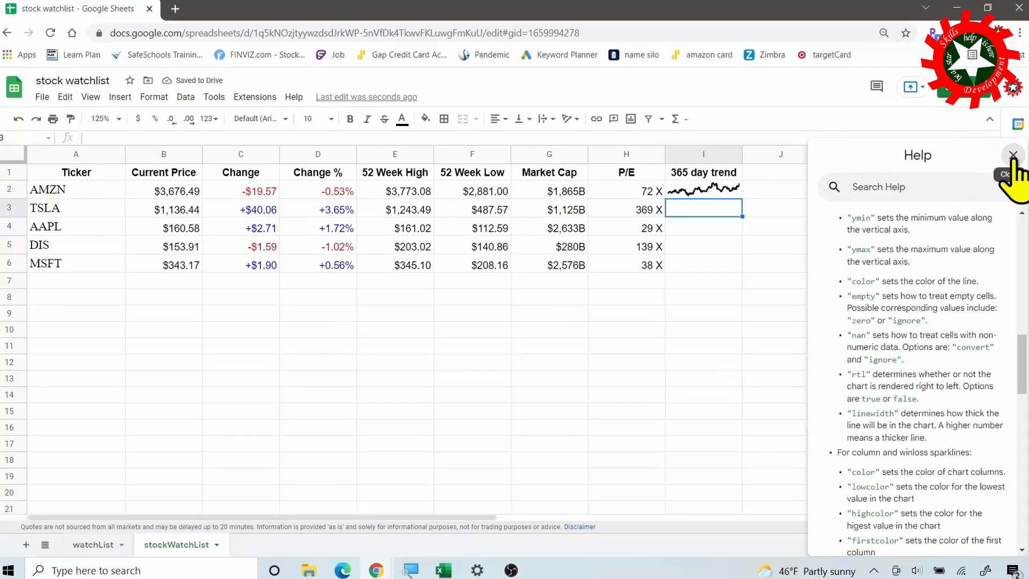
Close the help pane and set the height of rows 2 to 6 to 50 pixels.
left_click(1006, 178)
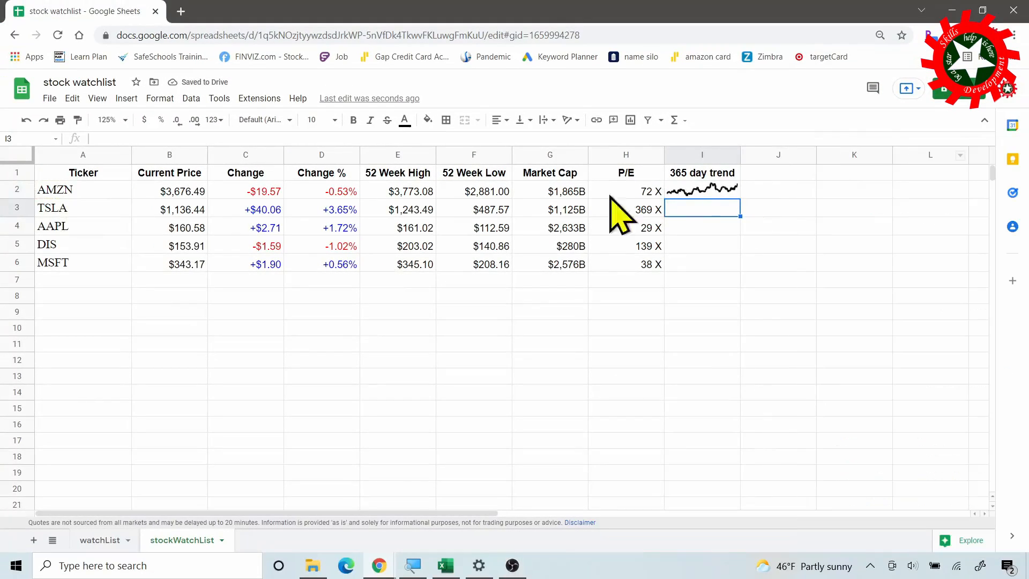
left_click_drag(17, 189, 11, 262)
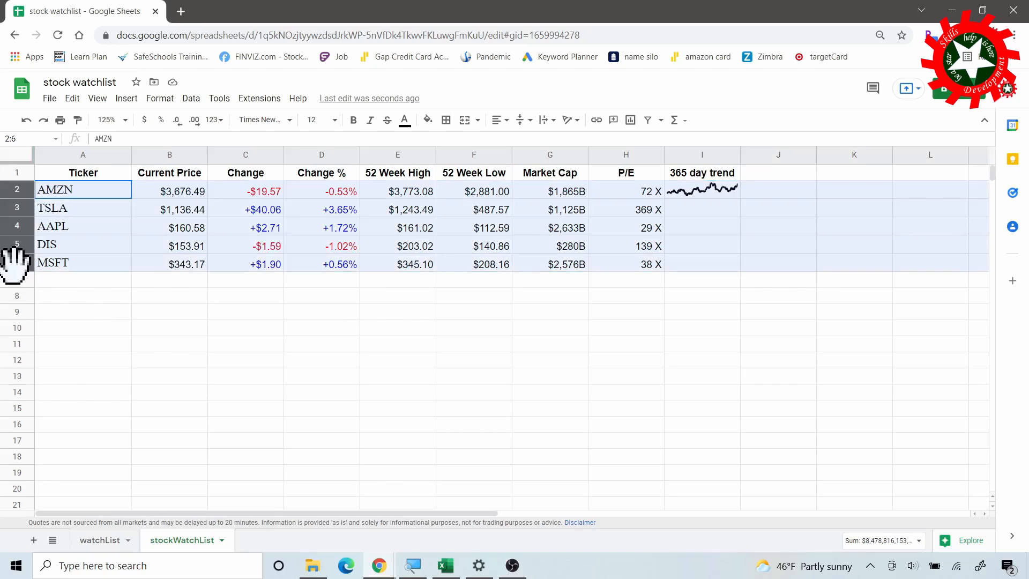
right_click(70, 220)
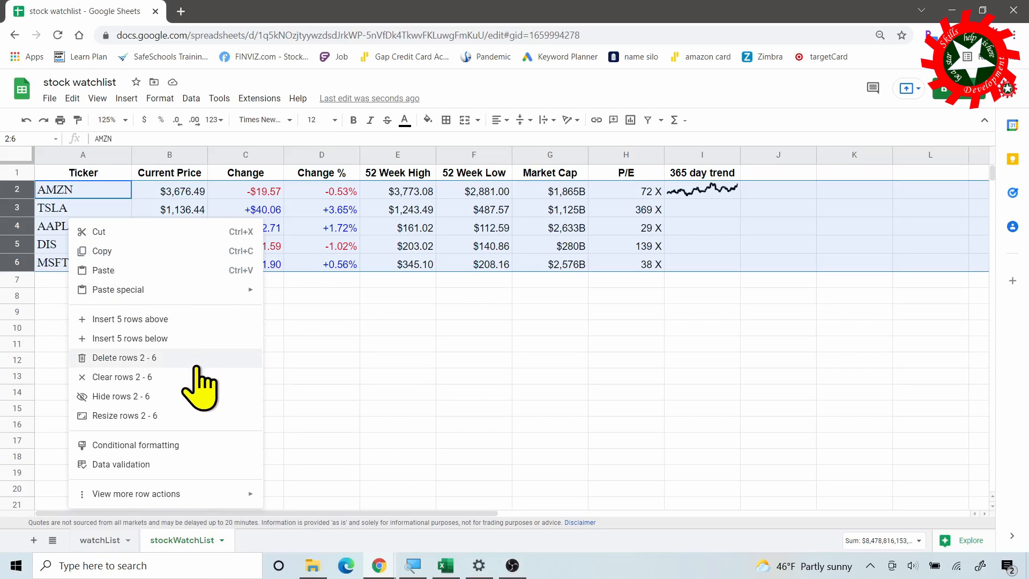
left_click(146, 417)
left_click(455, 279)
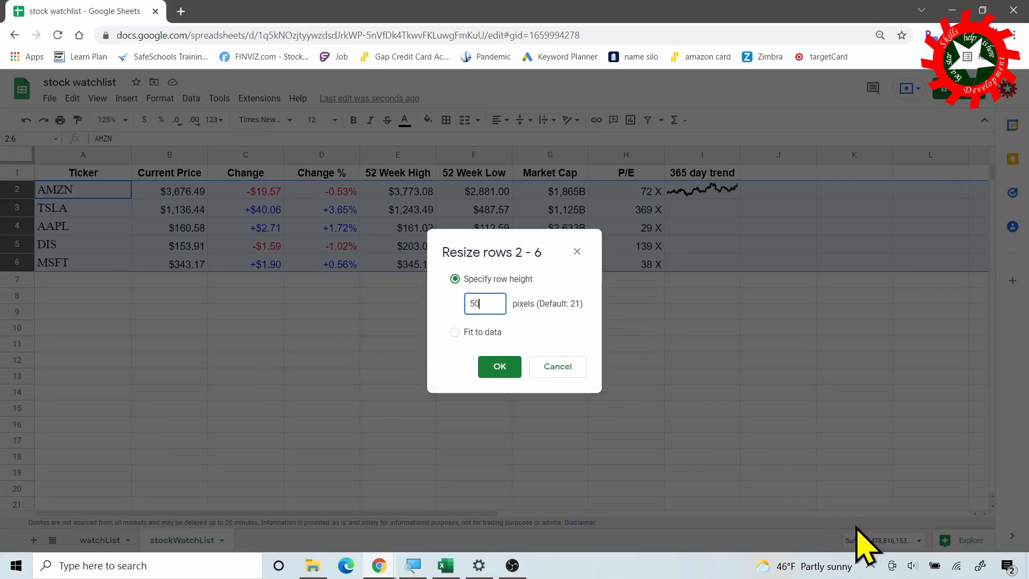
key("Return")
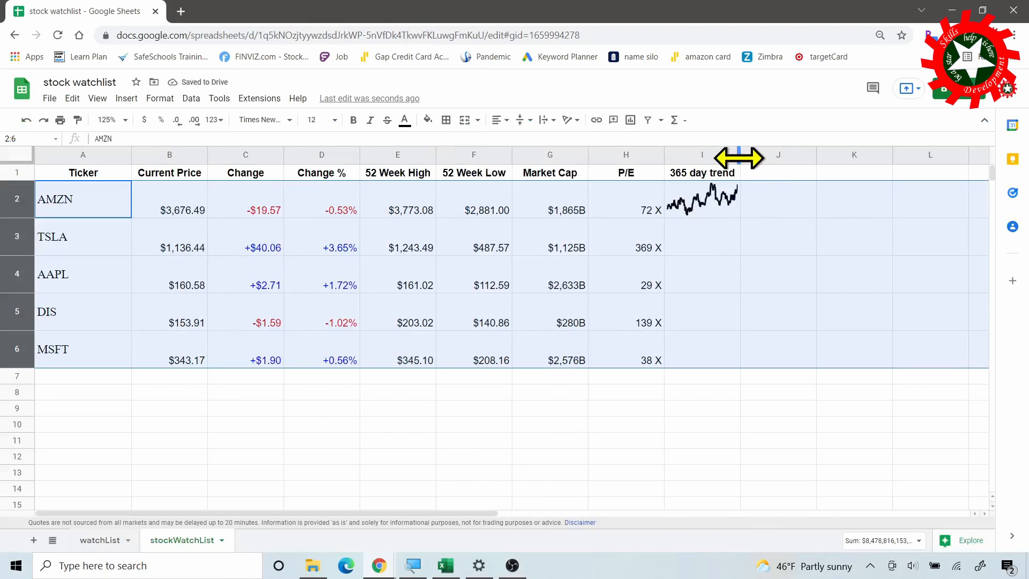
Widen the 365 day trend column and fill the I2 sparkline formula down to I6.
left_click_drag(740, 157, 798, 156)
left_click(782, 211)
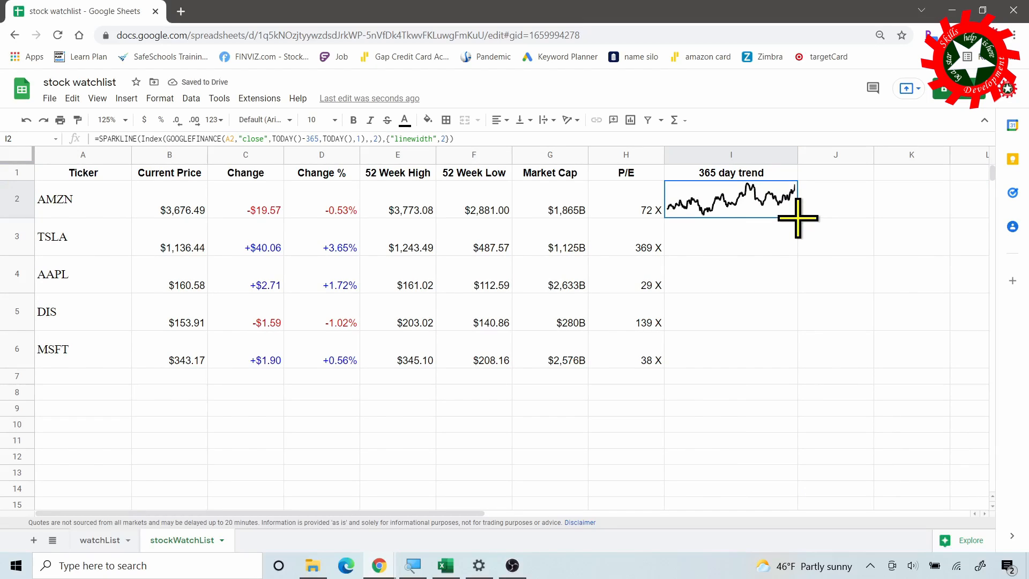
left_click_drag(797, 218, 799, 351)
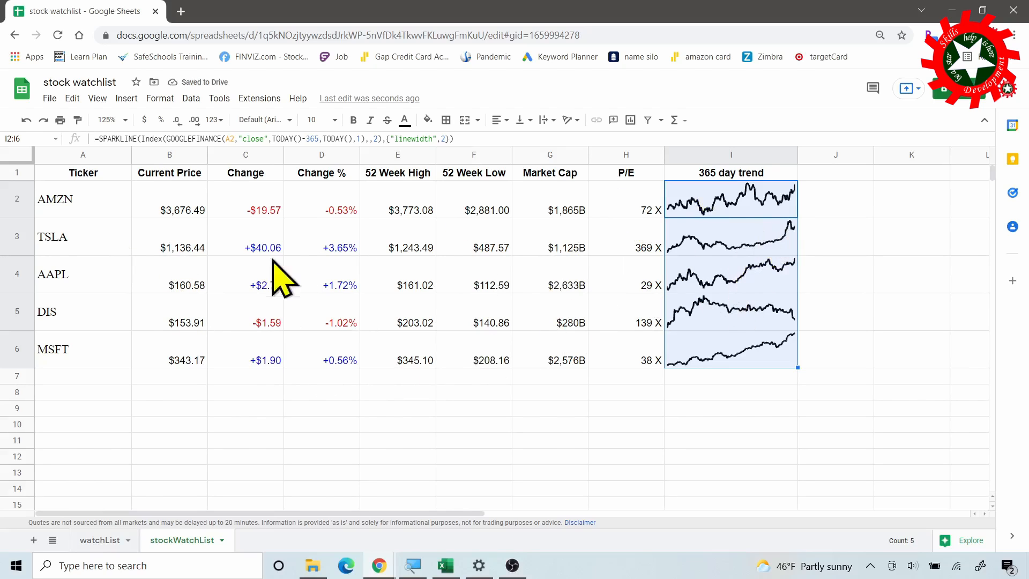
Insert a column before 52 Week High and enter 10 in its header cell E1.
left_click(388, 155)
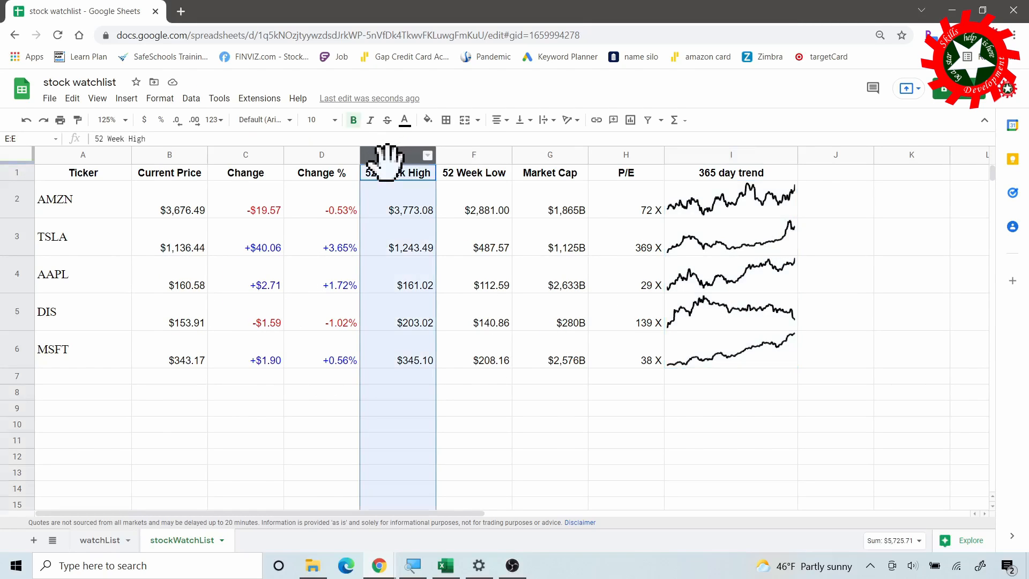
right_click(391, 157)
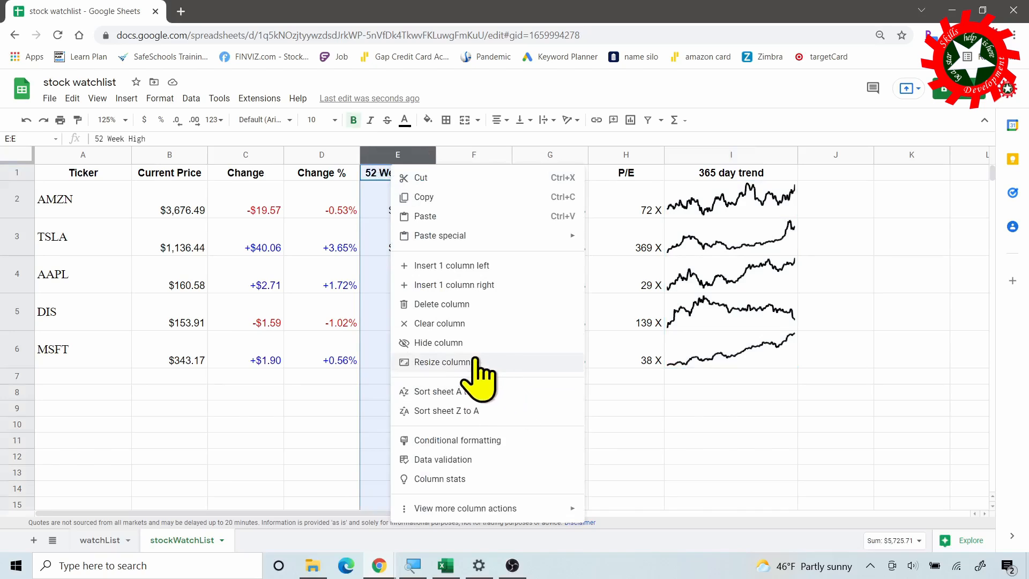
left_click(494, 265)
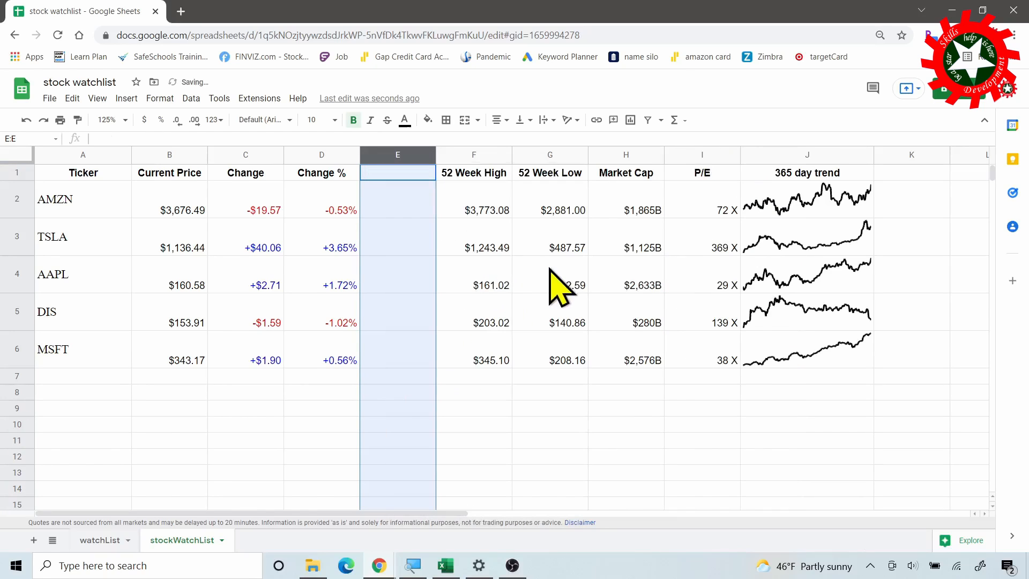
left_click(401, 174)
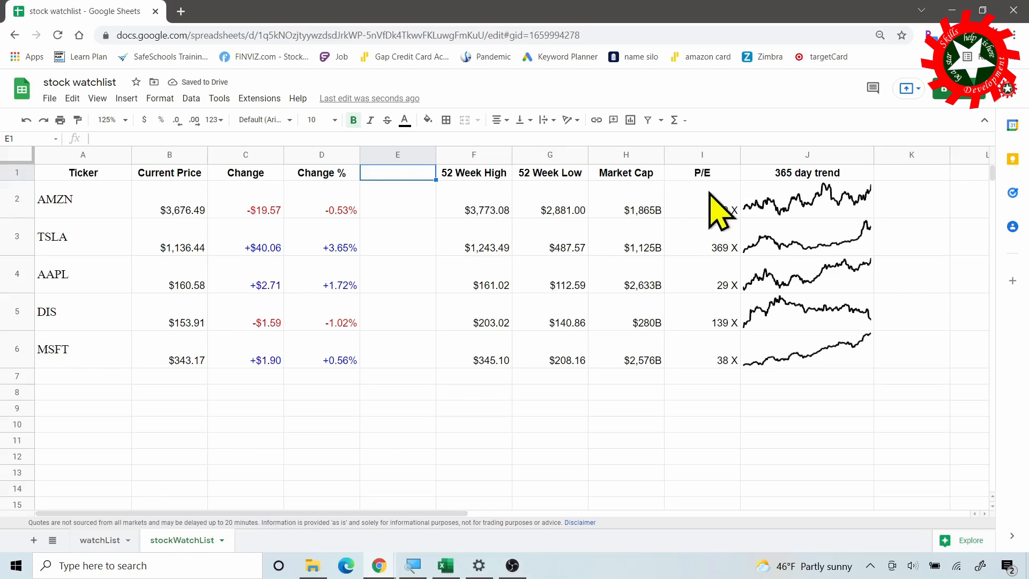
key("Return")
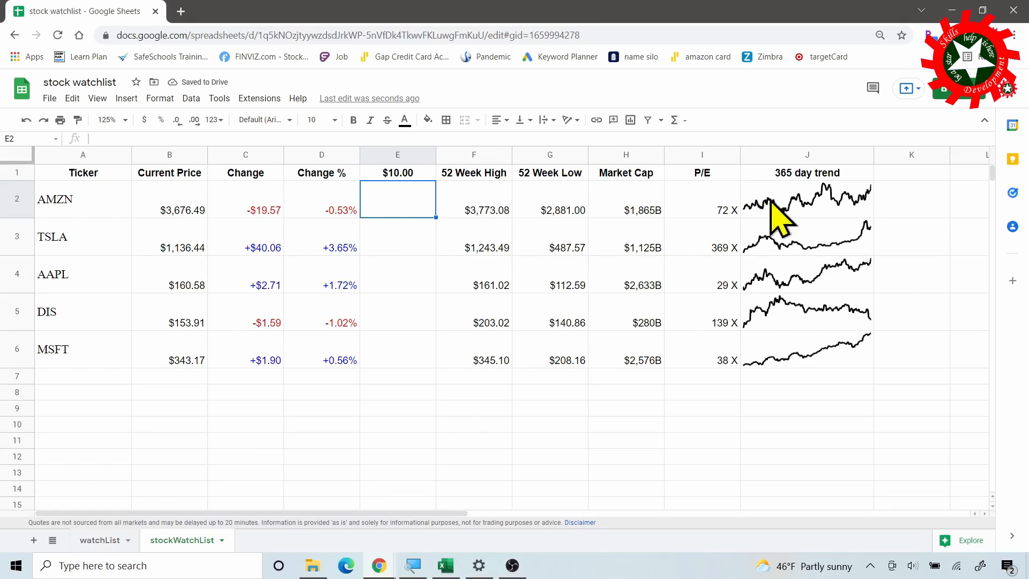
Copy the sparkline formula from J2 into E2 and replace its broken ticker reference with A2.
left_click(785, 196)
key("ctrl+c")
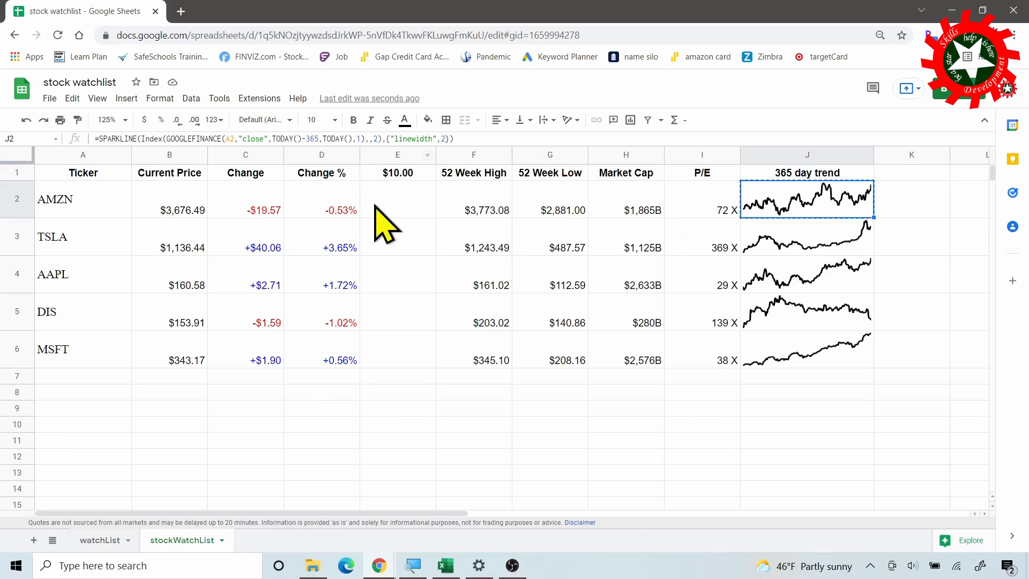
left_click(410, 205)
key("ctrl+v")
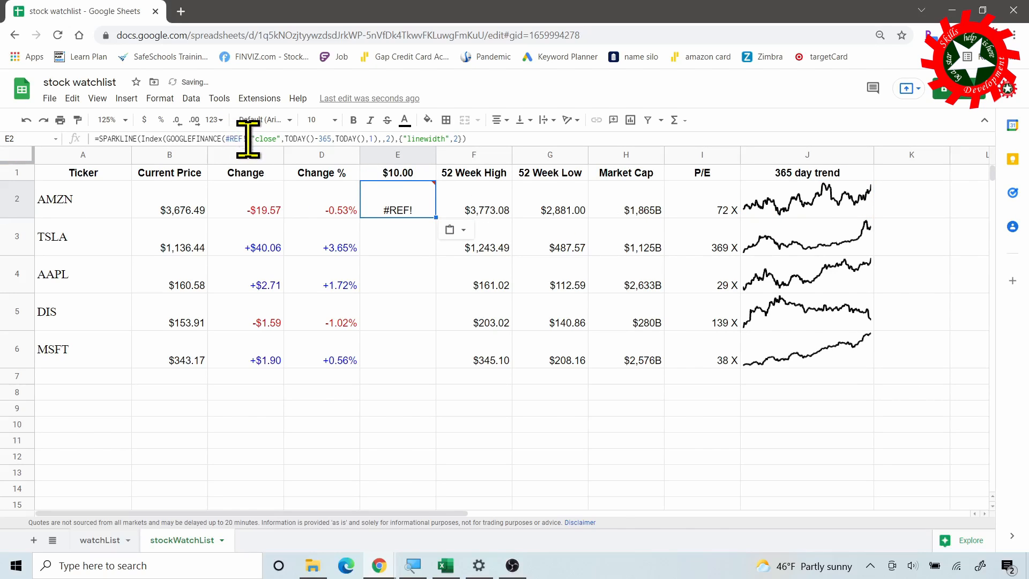
left_click_drag(248, 140, 230, 141)
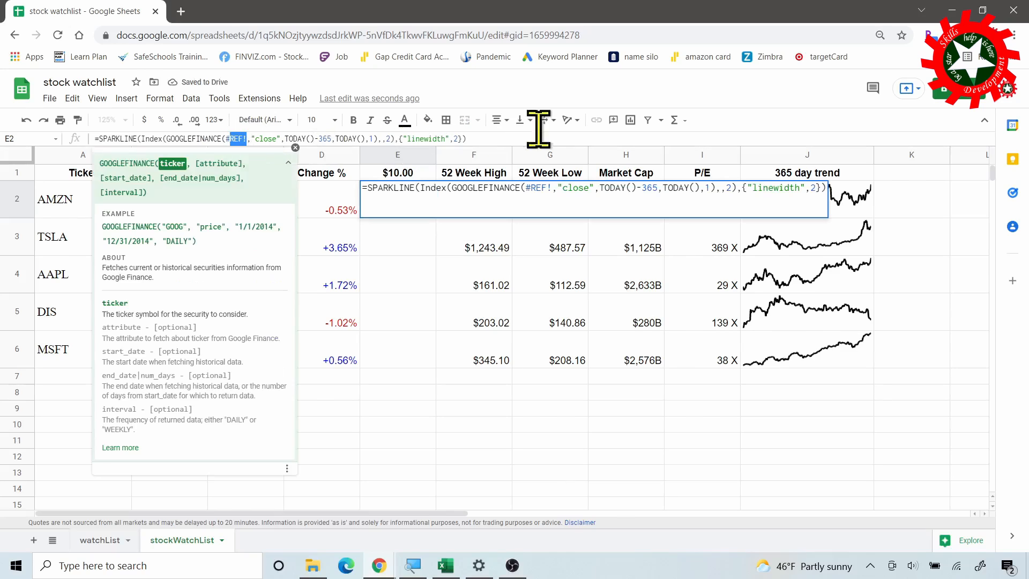
key("BackSpace")
key("BackSpace")
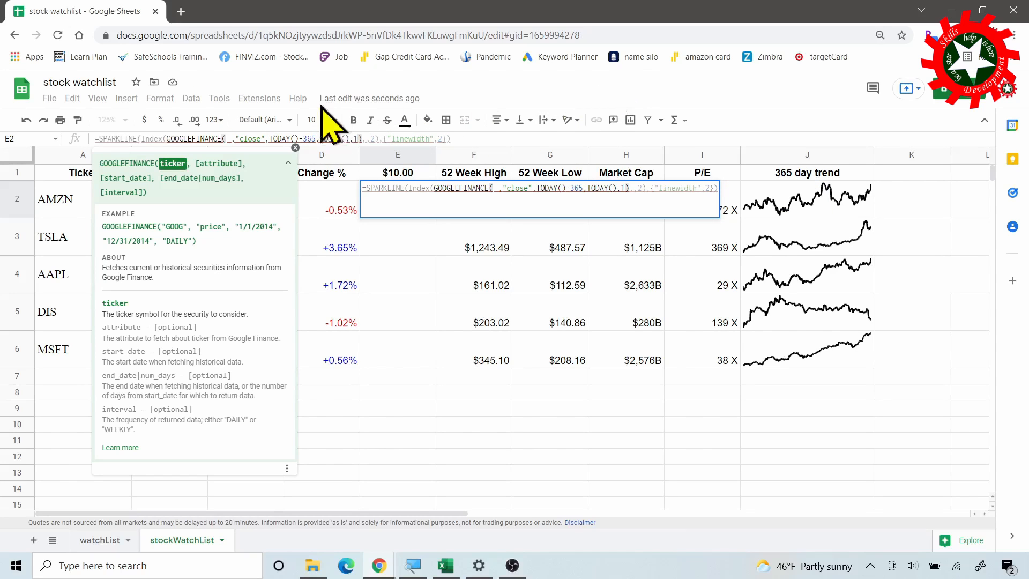
left_click(63, 215)
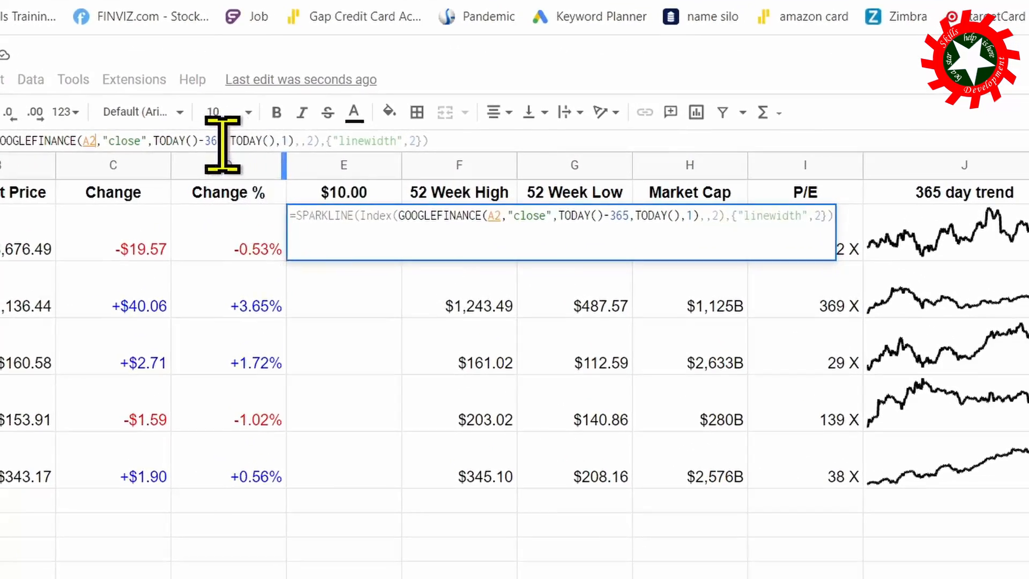
Replace 365 in the E2 sparkline formula with the absolute reference $E$1.
left_click(222, 144)
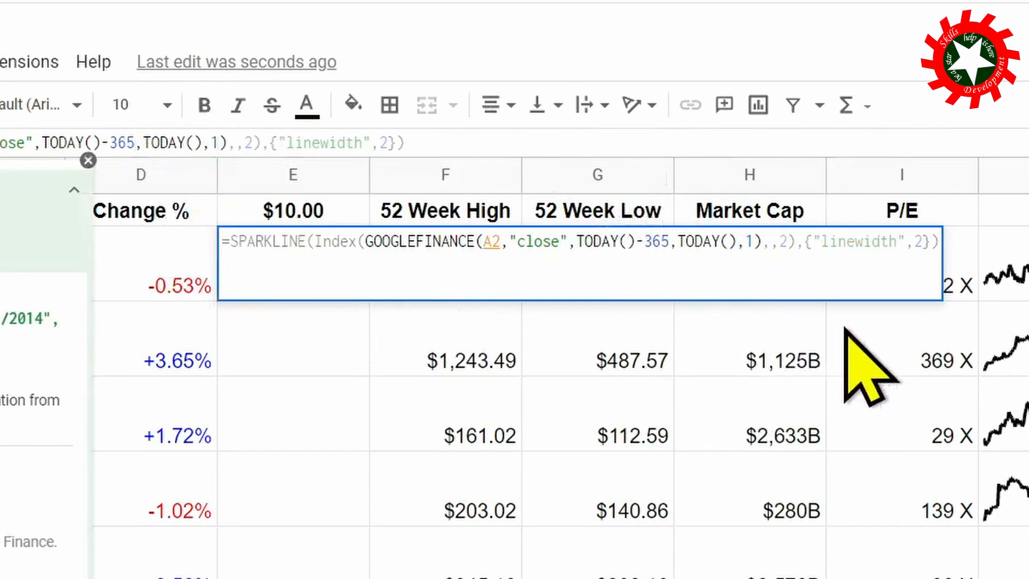
key("BackSpace")
key("BackSpace")
key("BackSpace")
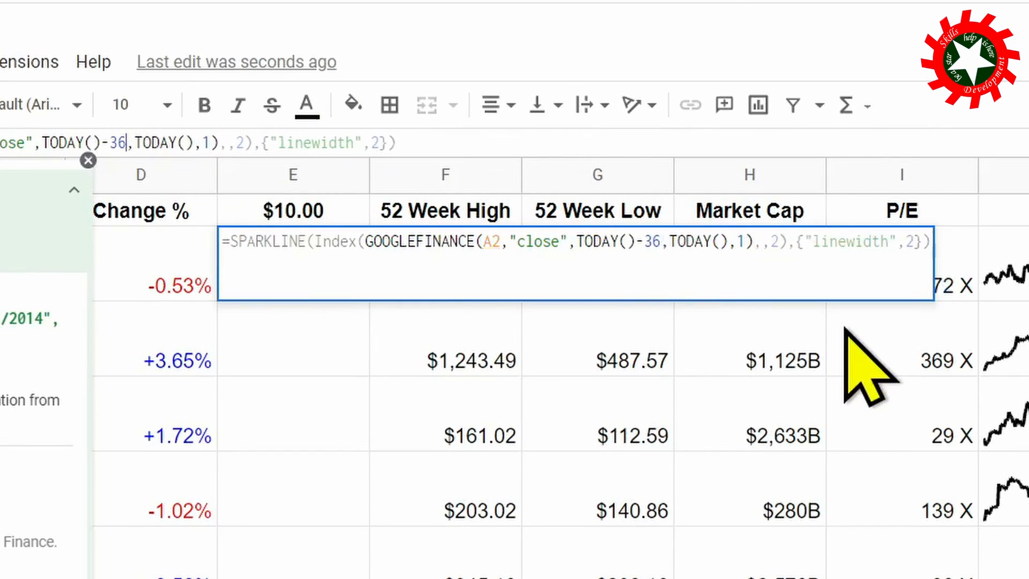
left_click(292, 212)
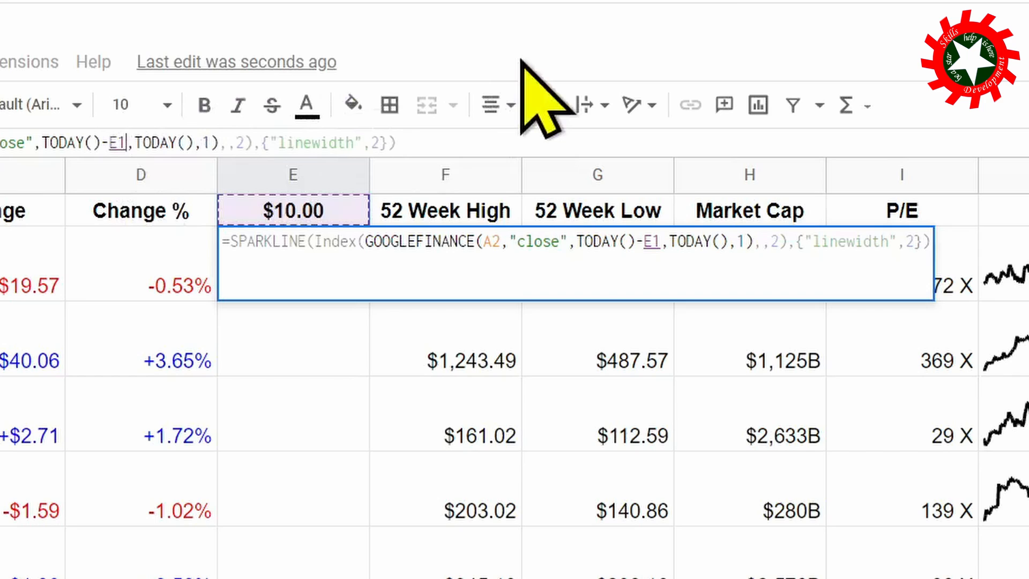
left_click(114, 140)
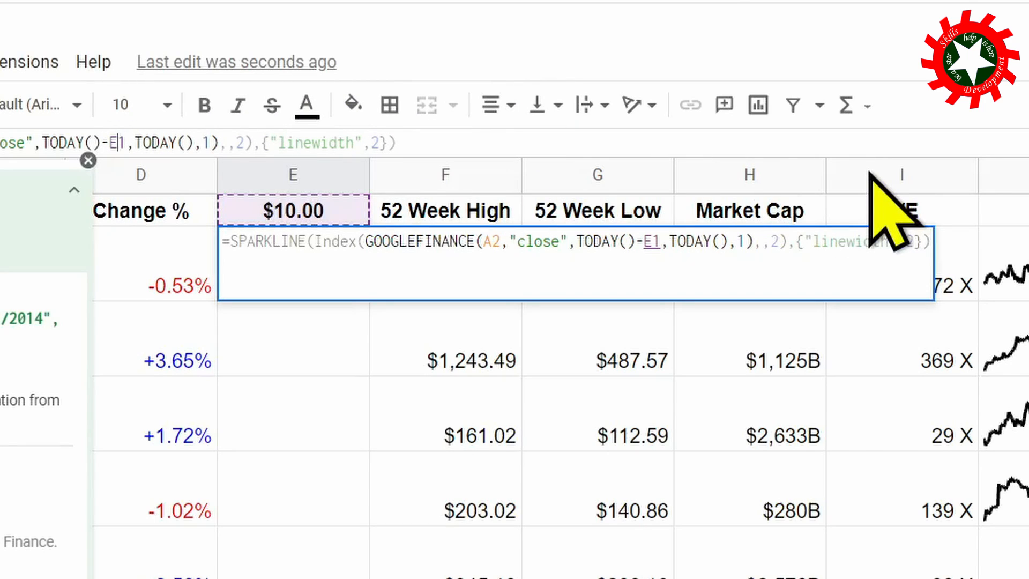
key("F4")
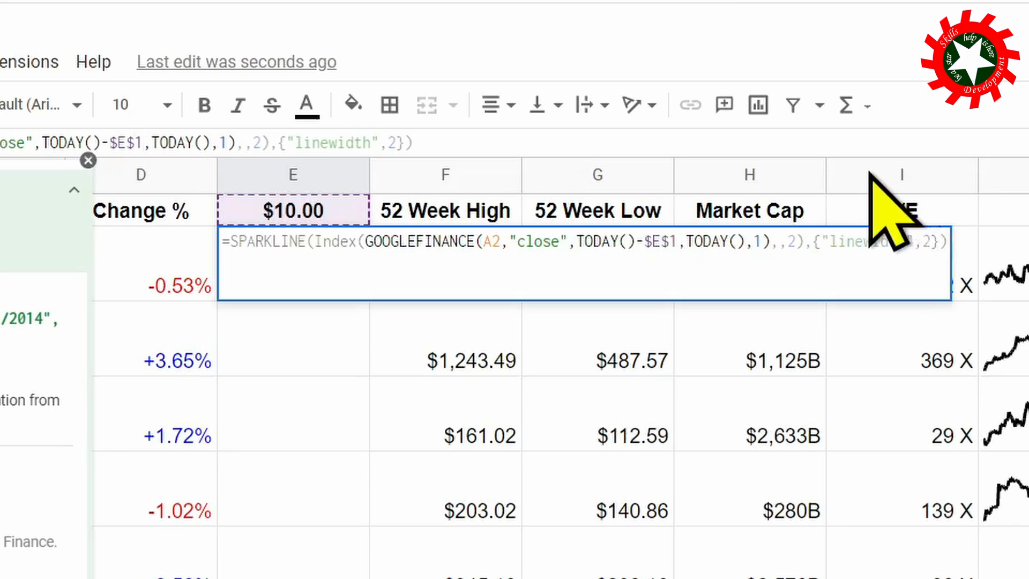
key("Return")
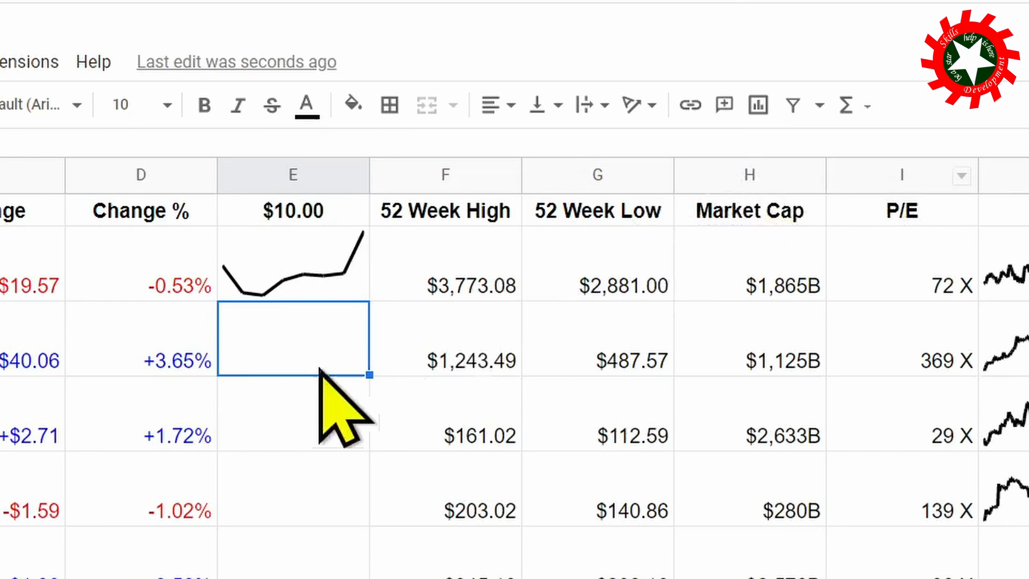
Replace the linewidth option in the E2 sparkline formula with "charttype","column"; inside the braces.
left_click(309, 252)
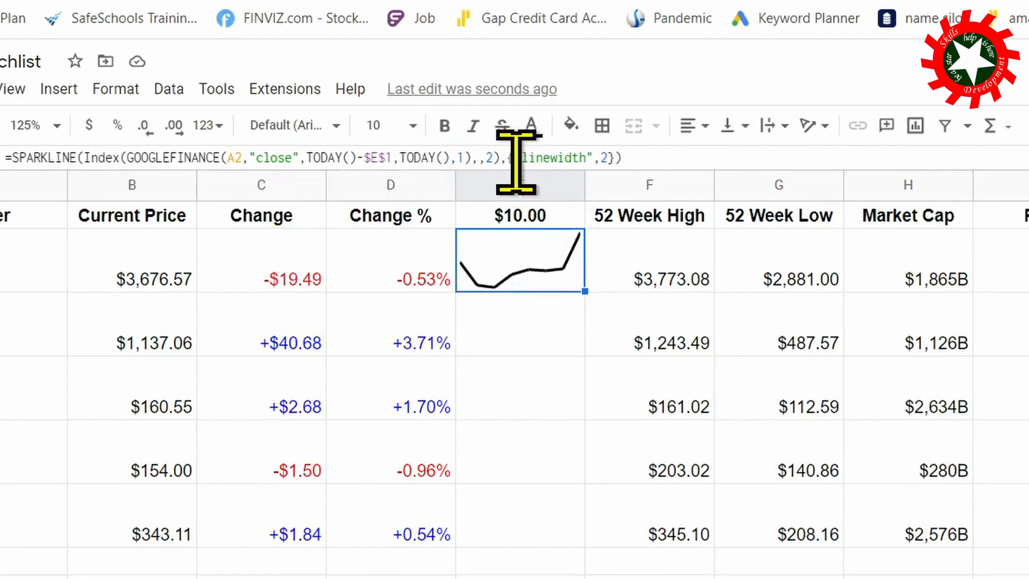
left_click_drag(522, 159, 608, 159)
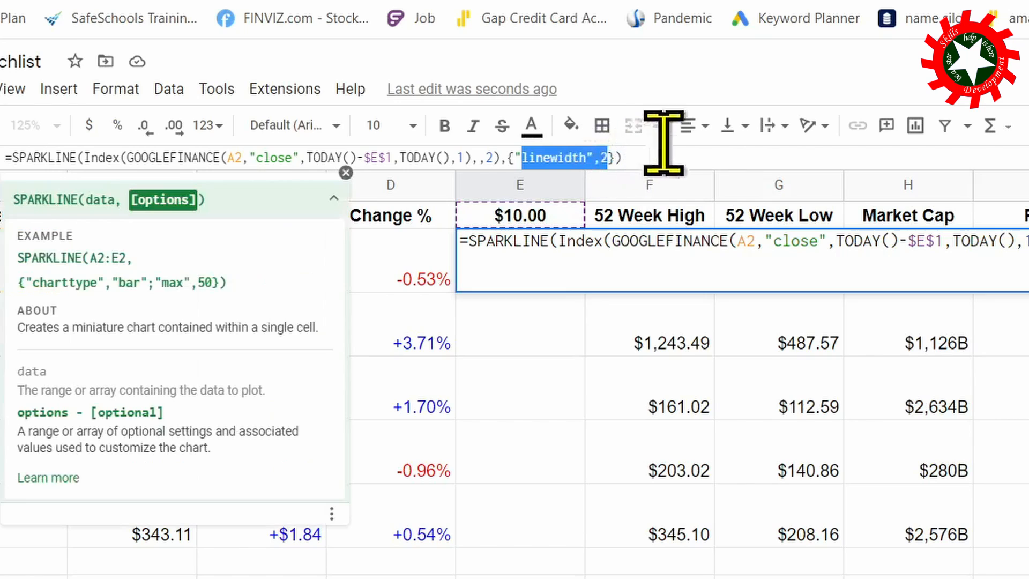
key("BackSpace")
key("BackSpace")
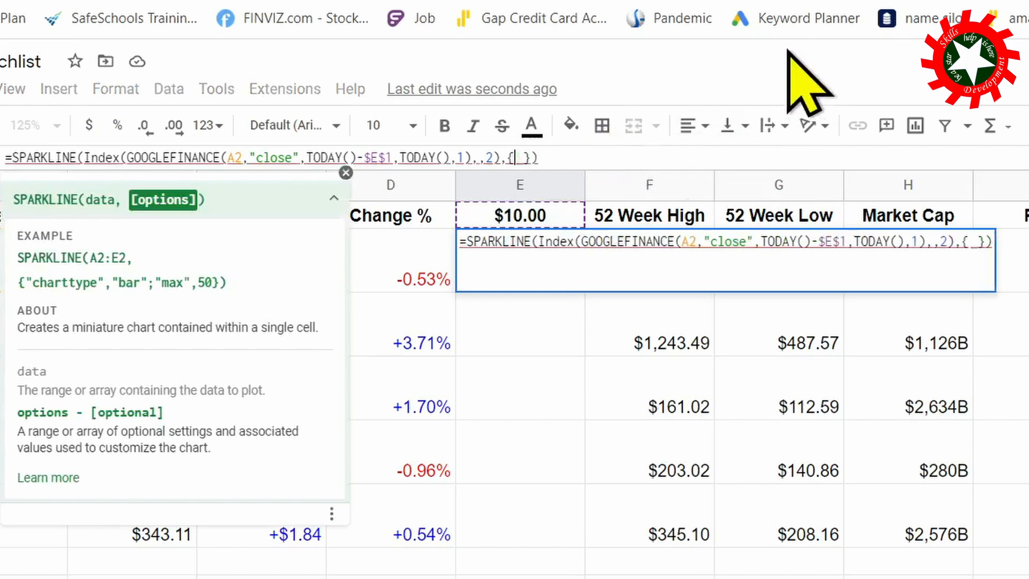
type("\"ch")
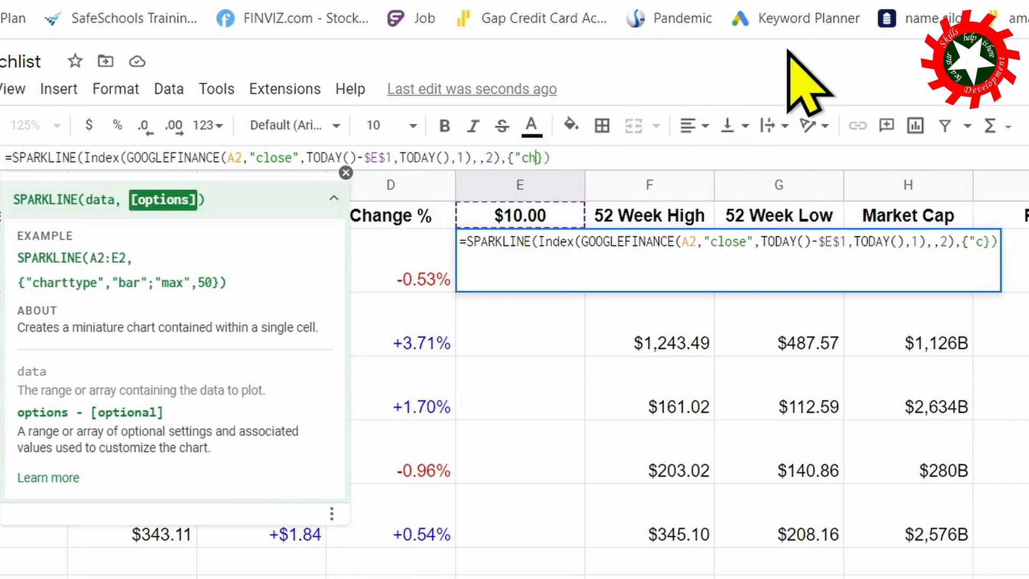
type("arttype")
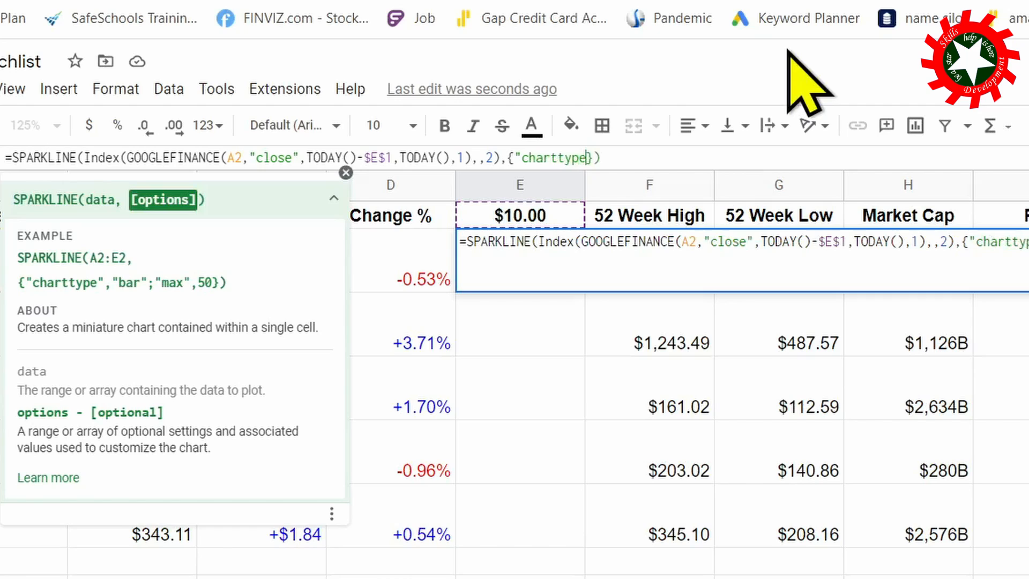
type("\",\"")
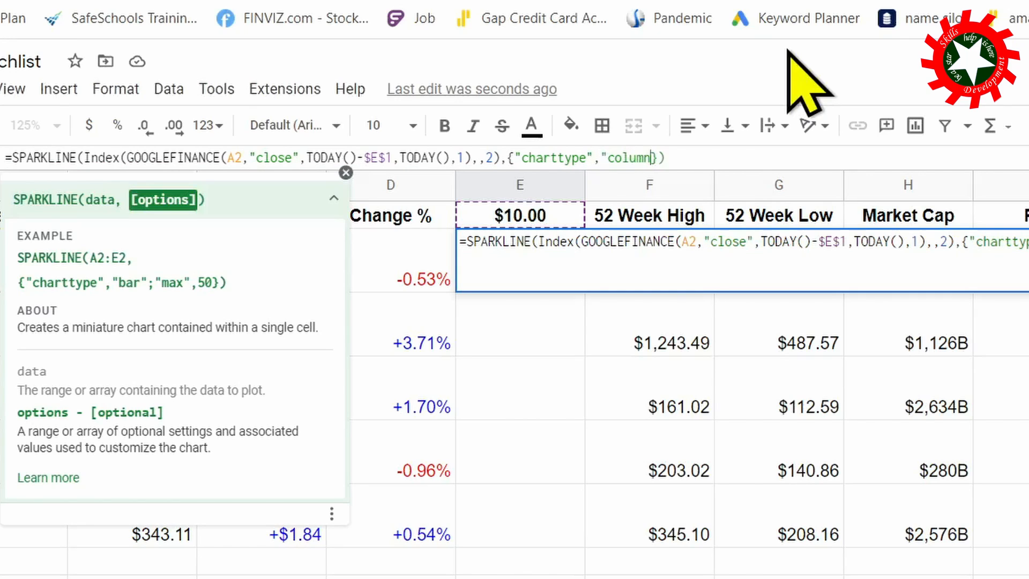
type("column\";")
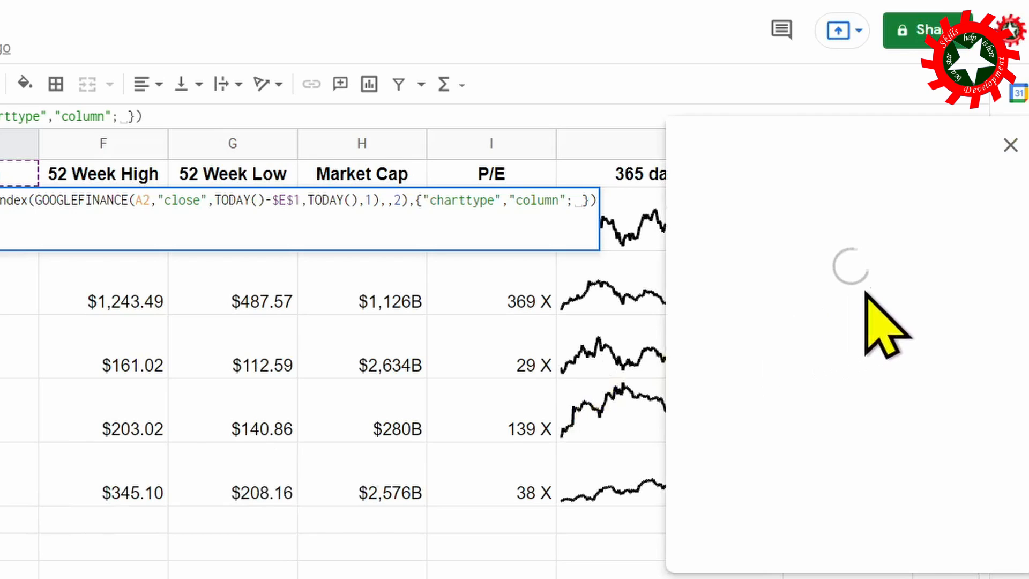
Check the column sparkline options in the help, and add "highcolor","blue"; "lowcolor","red" to the E2 formula's options.
scroll(847, 396, "down", 10)
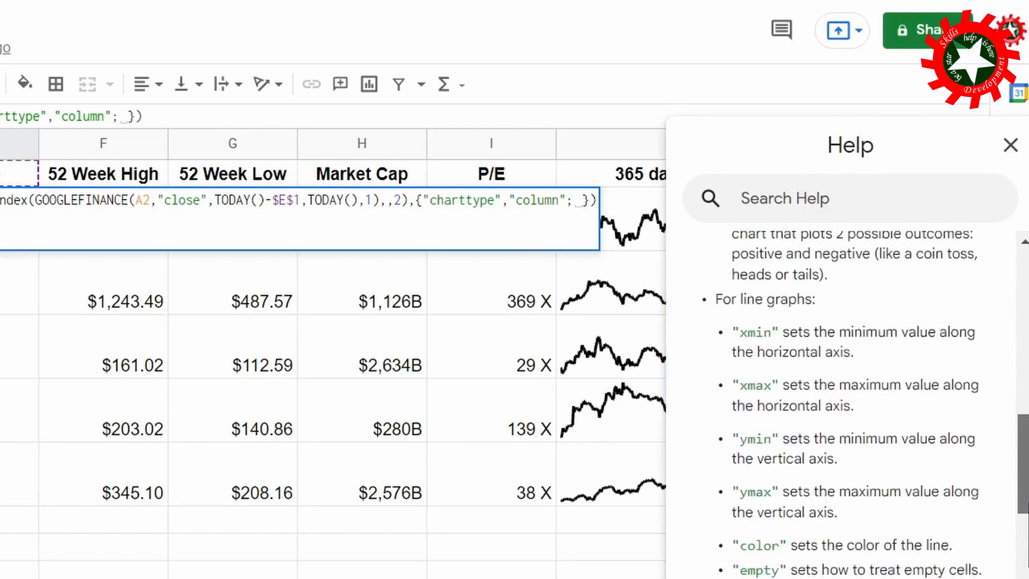
scroll(1012, 574, "down", 8)
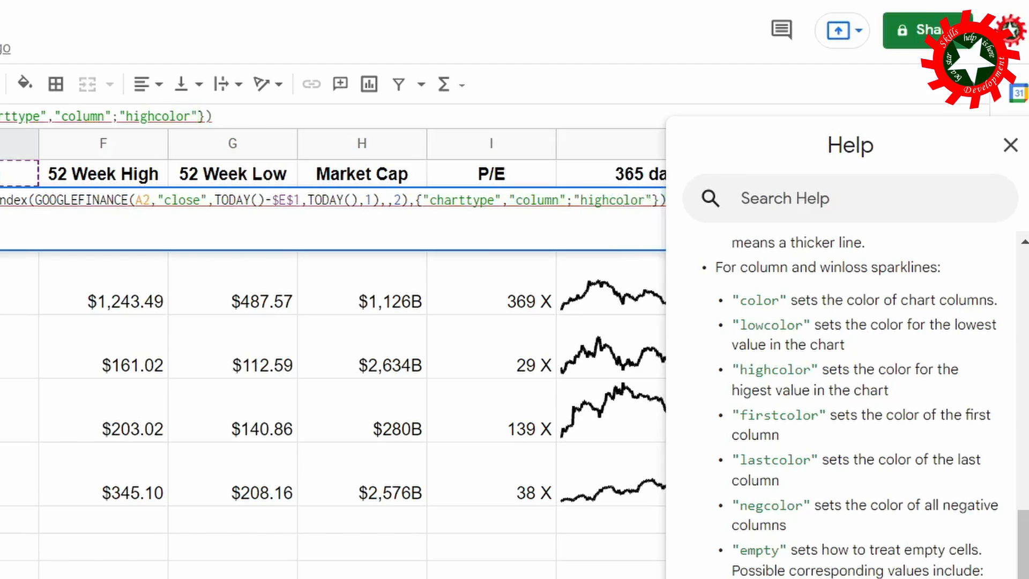
type(",\"blue\"; \"lowcolor")
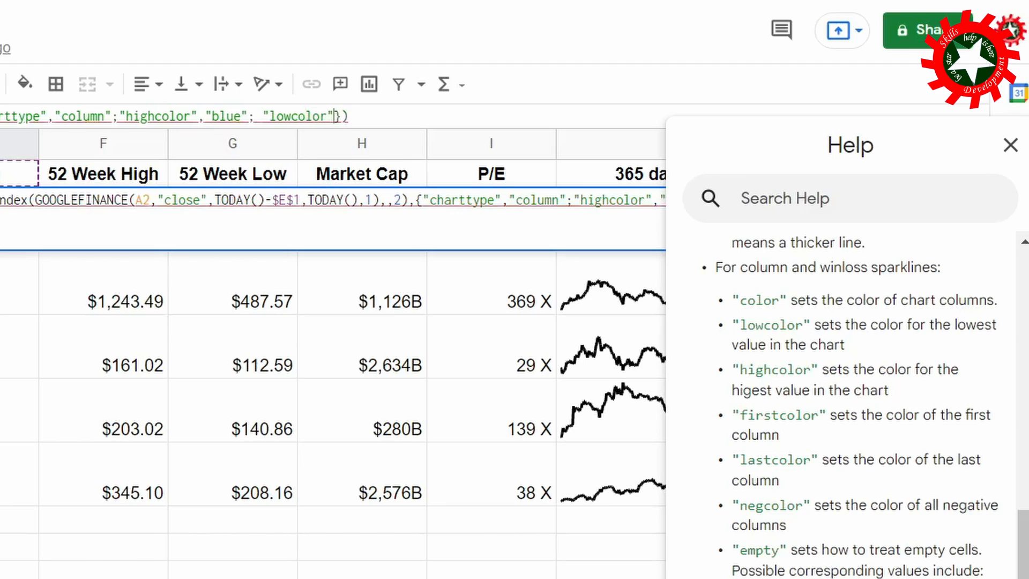
type(",{\"cha")
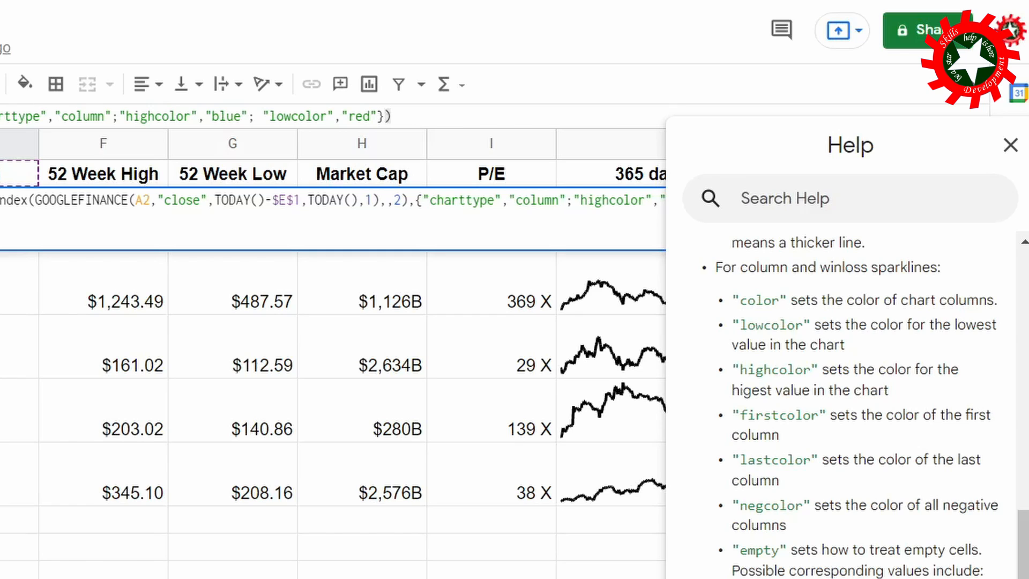
key("Return")
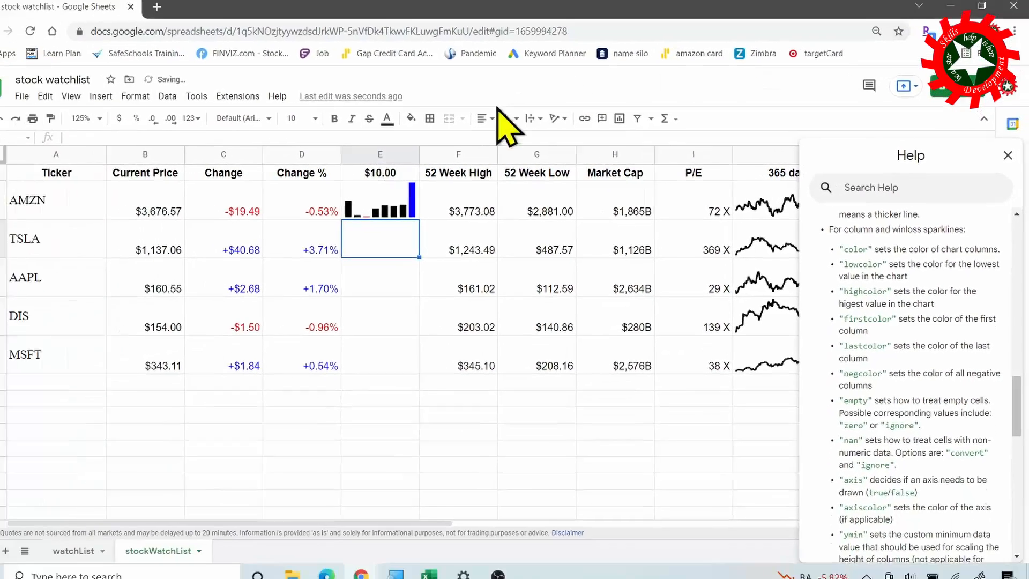
Fill the E2 column sparkline formula down through E6 for the remaining tickers.
left_click(428, 185)
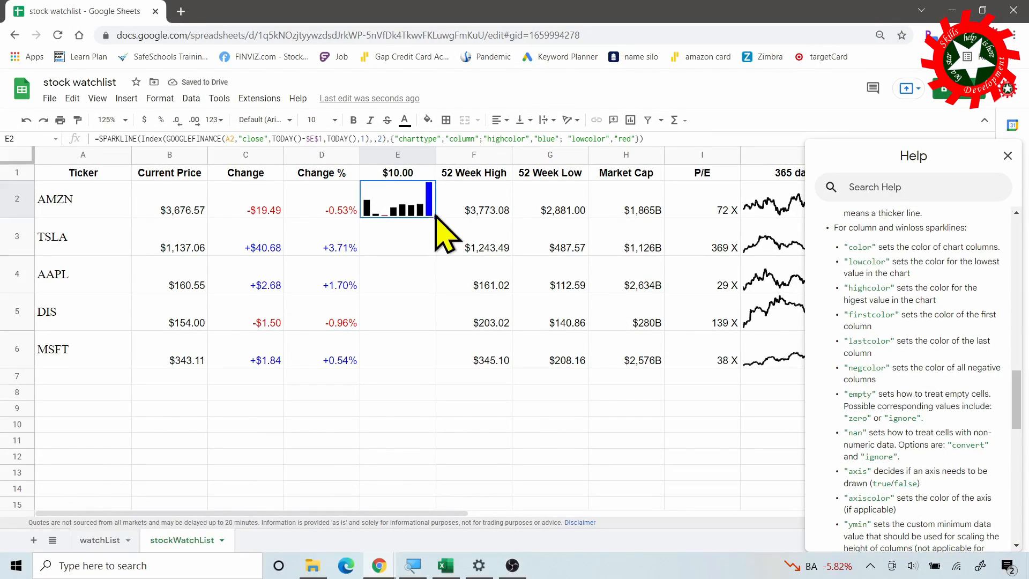
left_click_drag(435, 216, 435, 358)
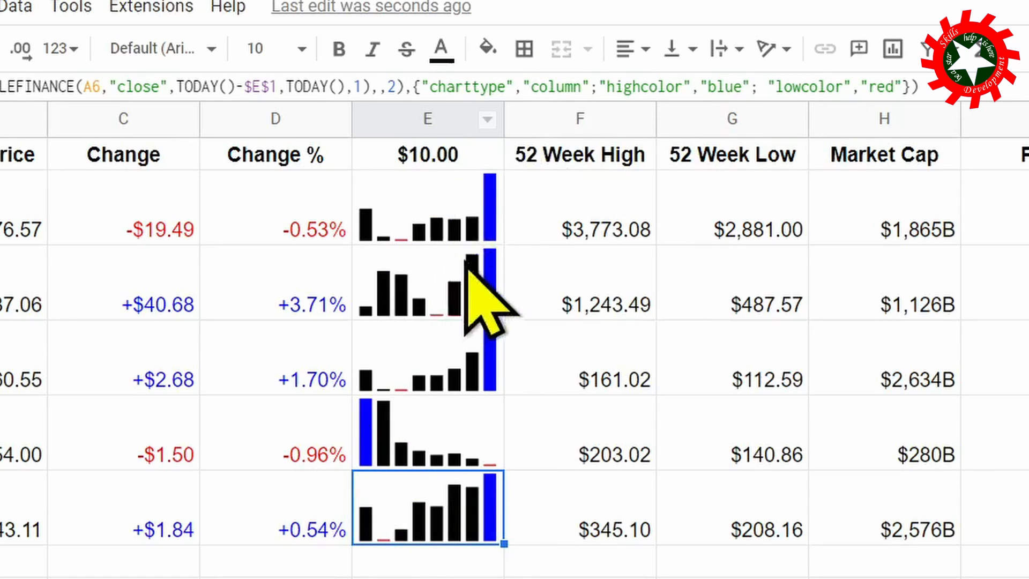
Apply the custom number format #,##0 "days trend" to header cell E1 in place of its currency format.
left_click(437, 154)
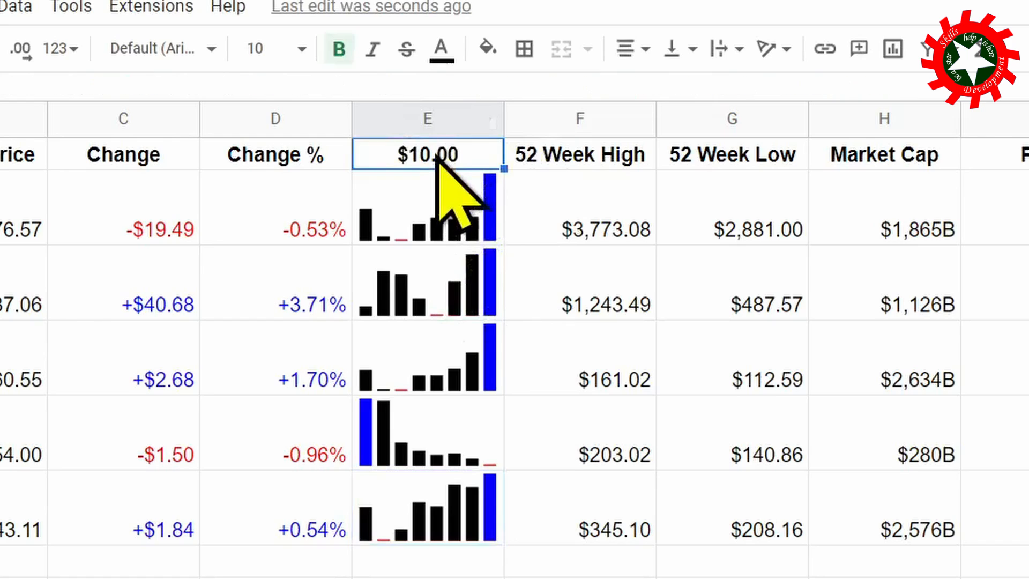
left_click(0, 6)
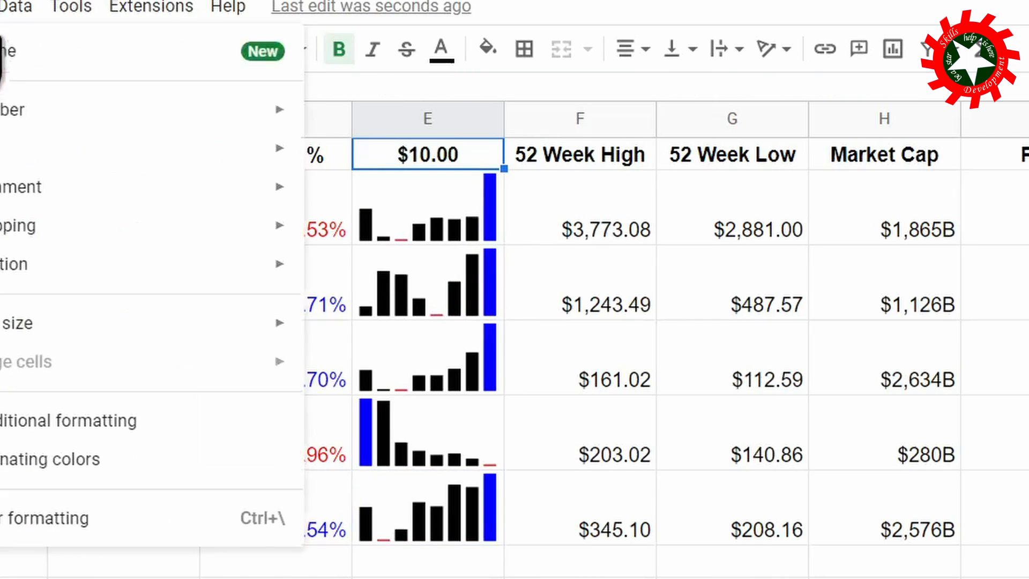
mouse_move(42, 115)
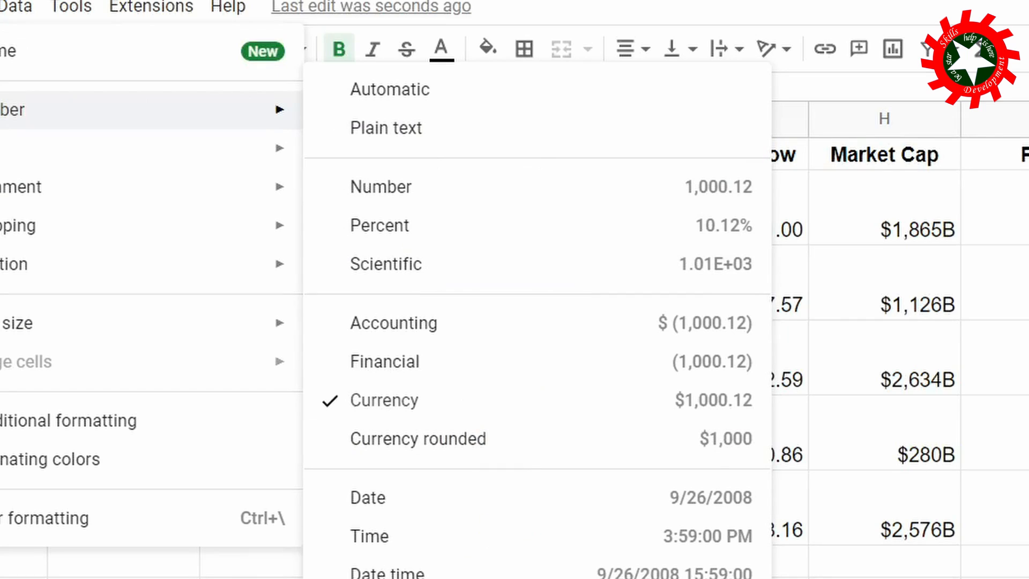
left_click(456, 578)
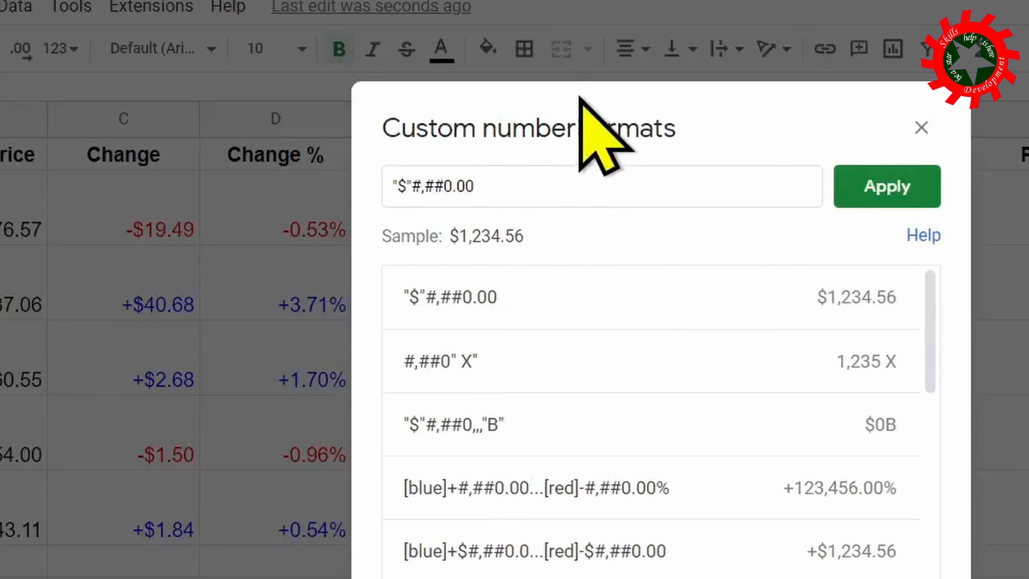
left_click_drag(576, 129, 542, 169)
left_click(567, 179)
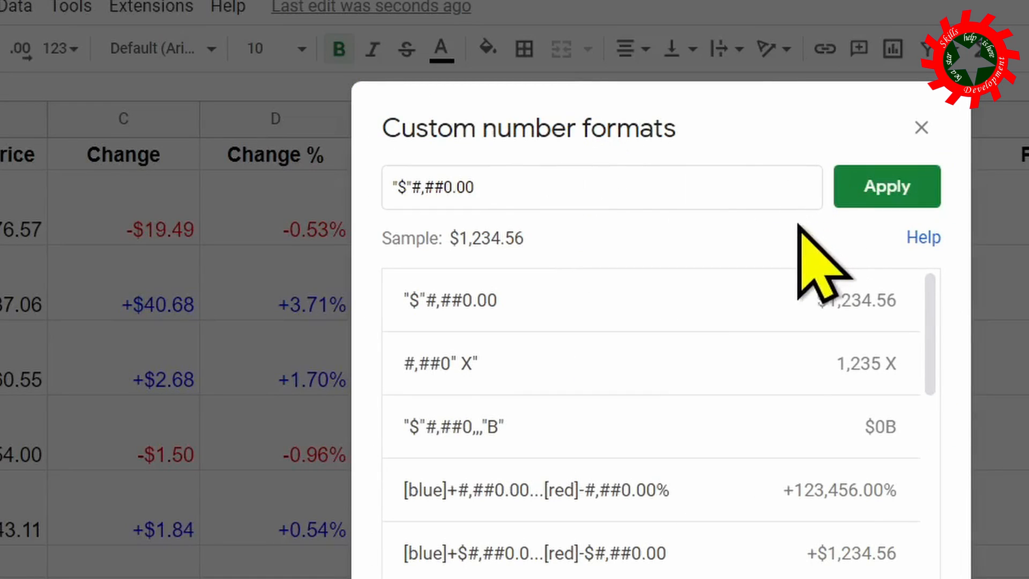
left_click(411, 198)
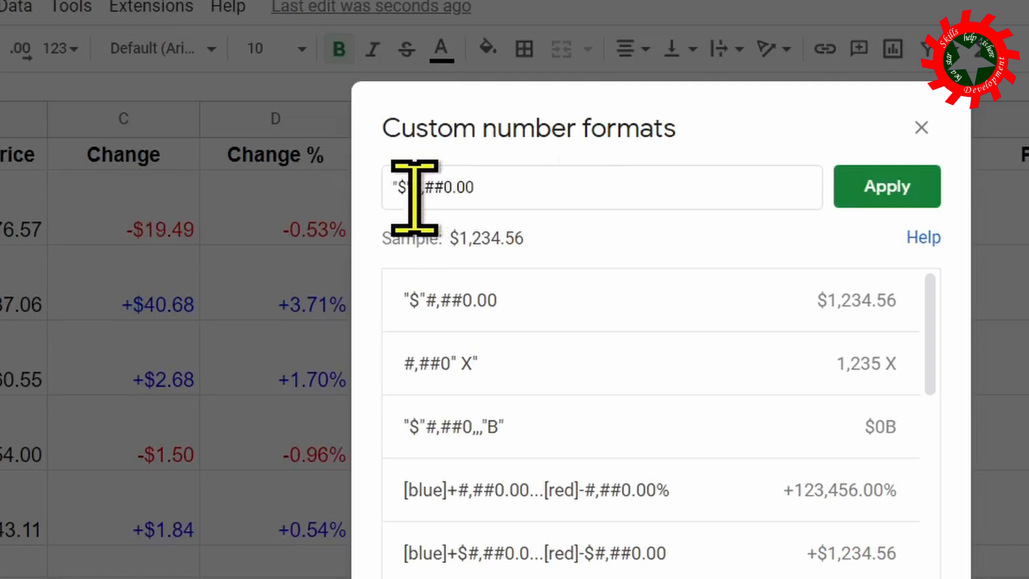
key("BackSpace")
key("BackSpace")
key("BackSpace")
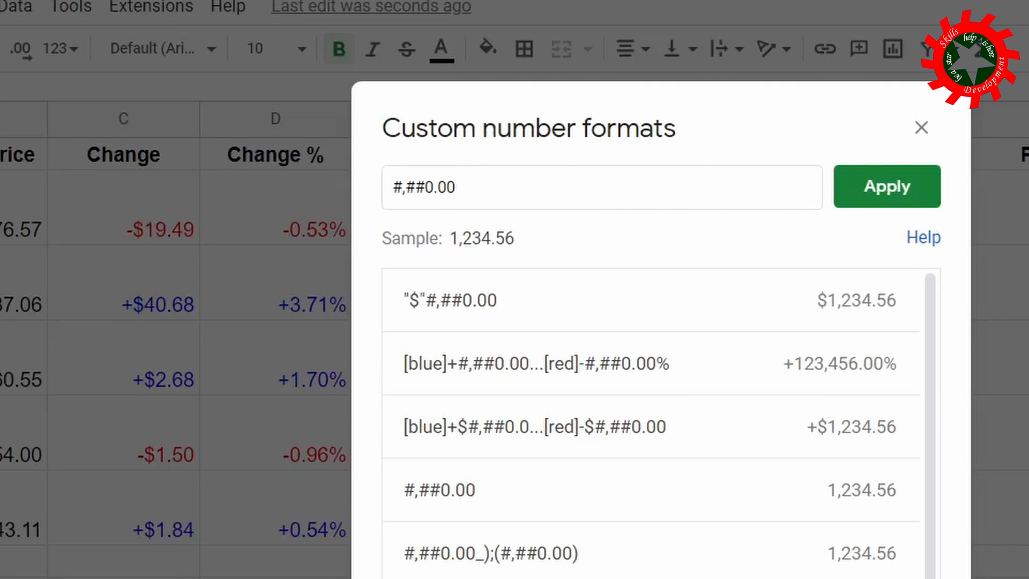
left_click(524, 178)
key("BackSpace")
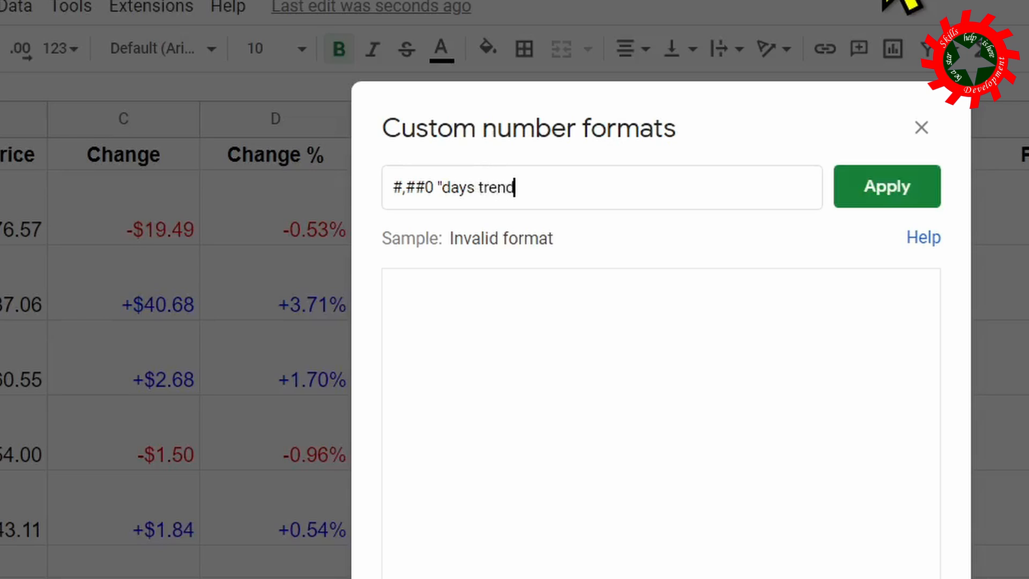
left_click(882, 185)
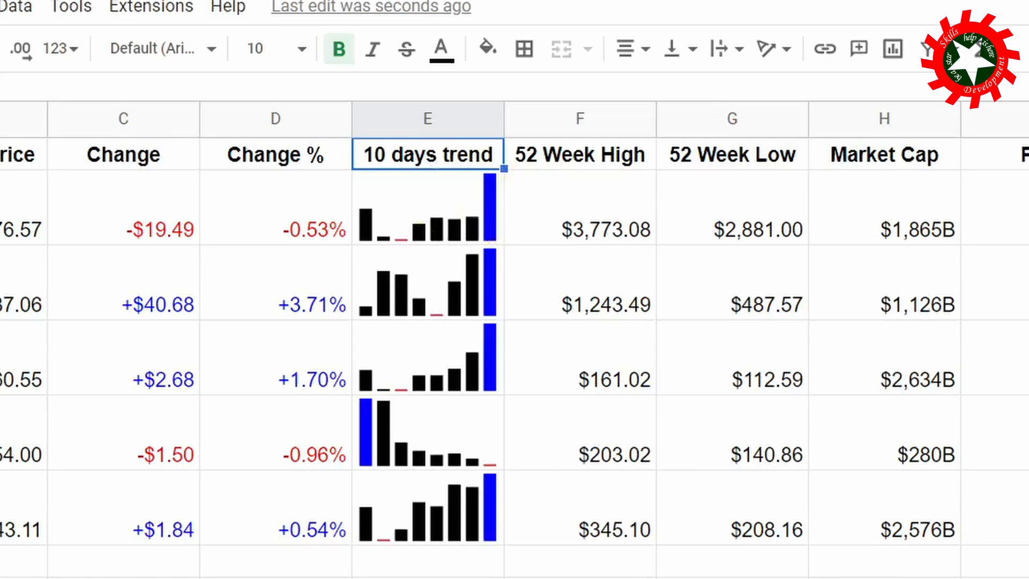
Try 5 as the day count in E1, and finally set it to 15.
type("5")
key("Return")
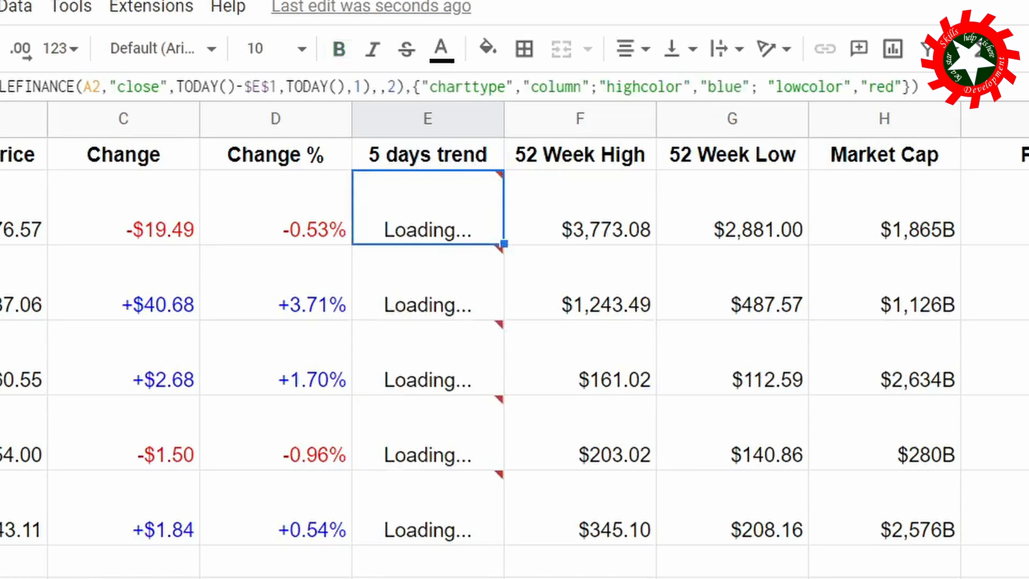
left_click(423, 158)
type("1")
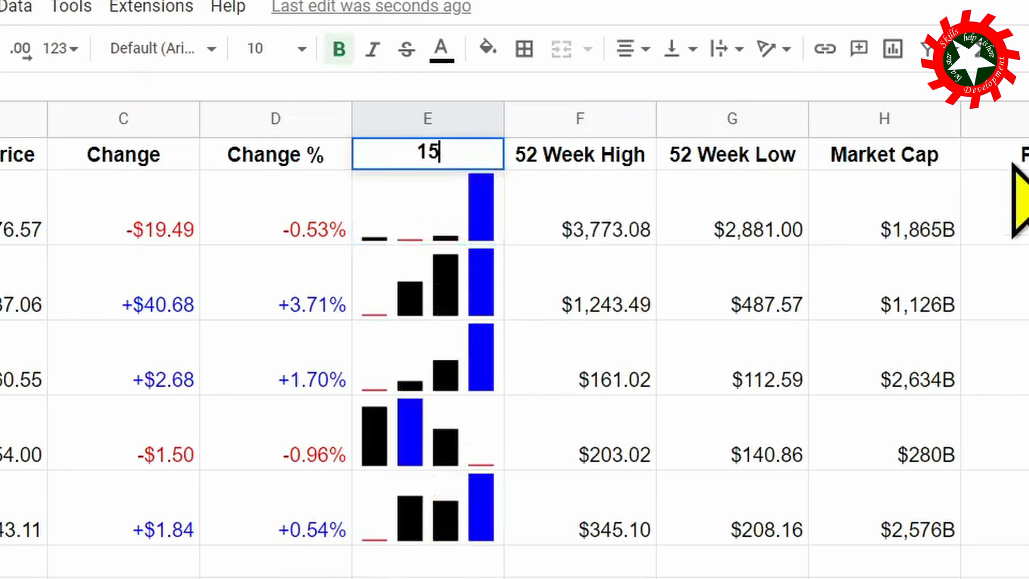
type("5")
key("Return")
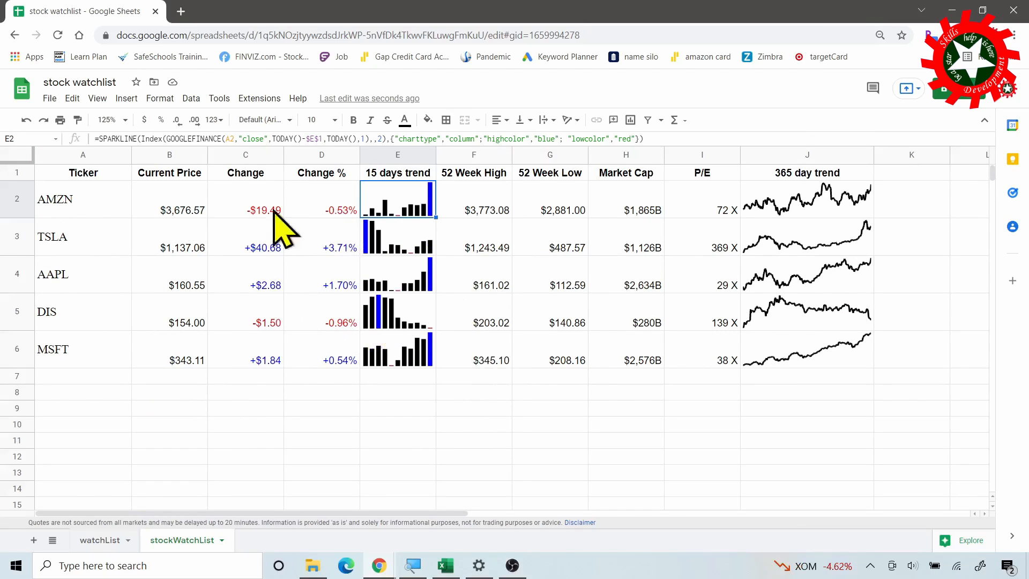
left_click(490, 206)
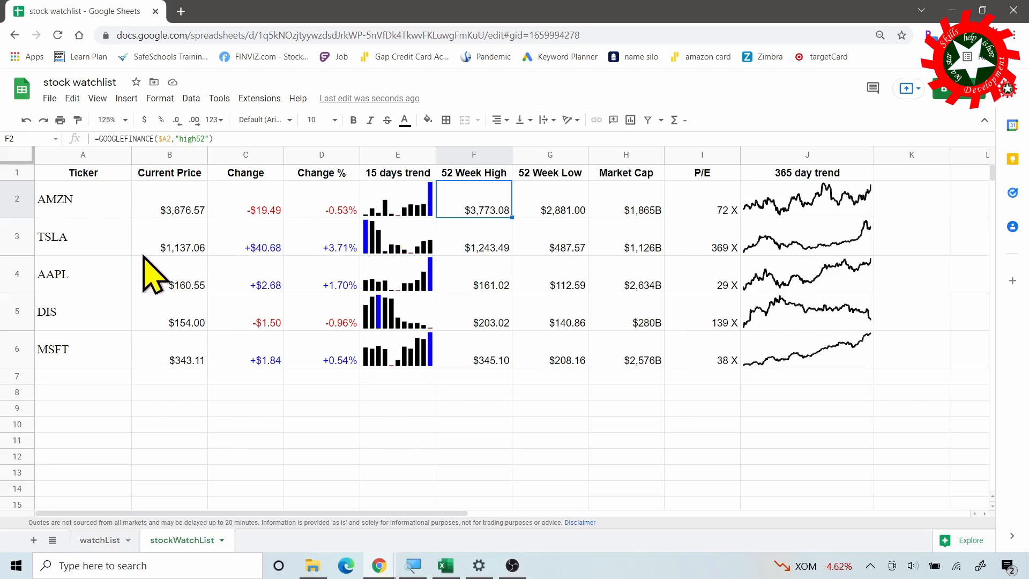
left_click(185, 255)
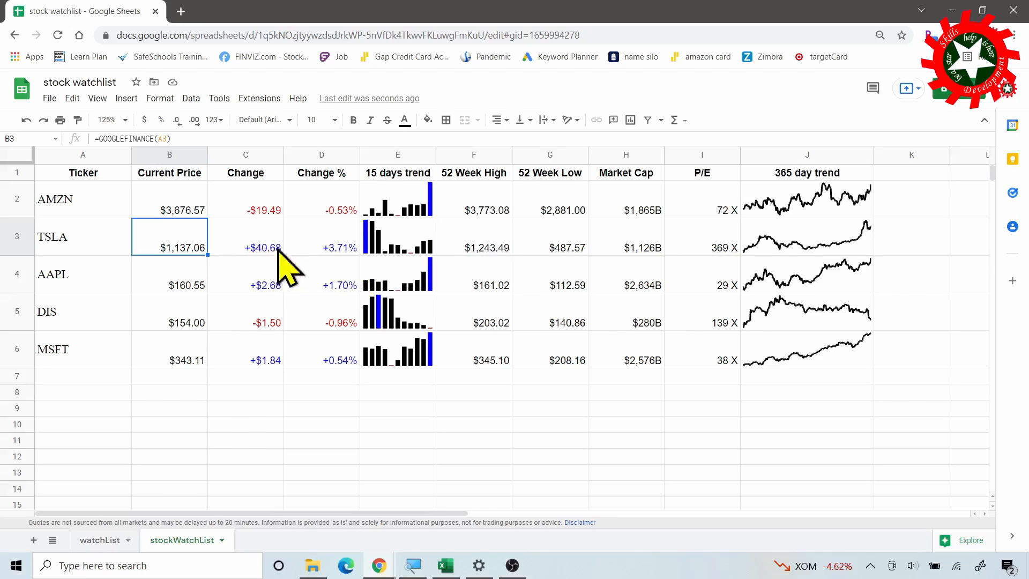
left_click(260, 206)
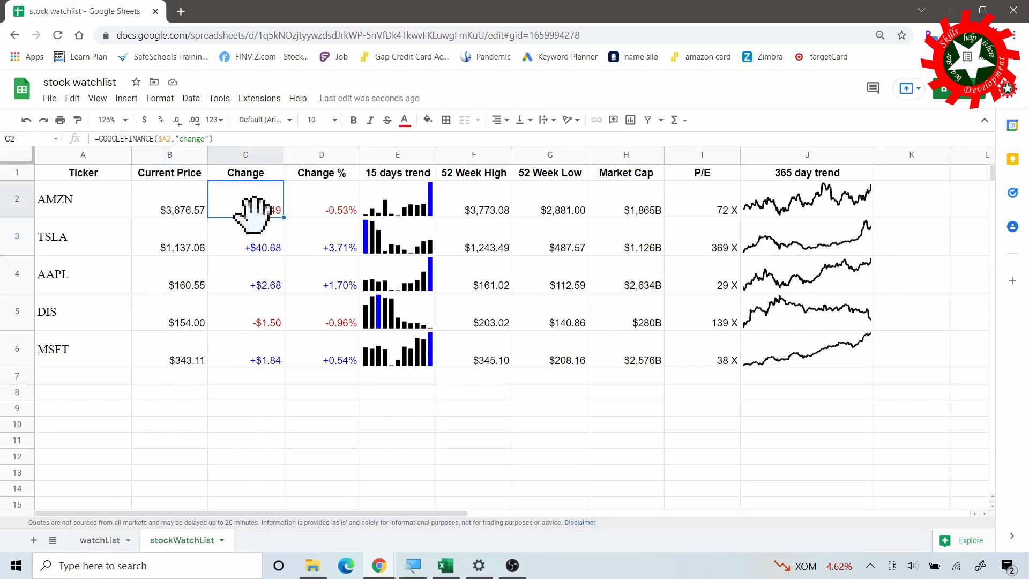